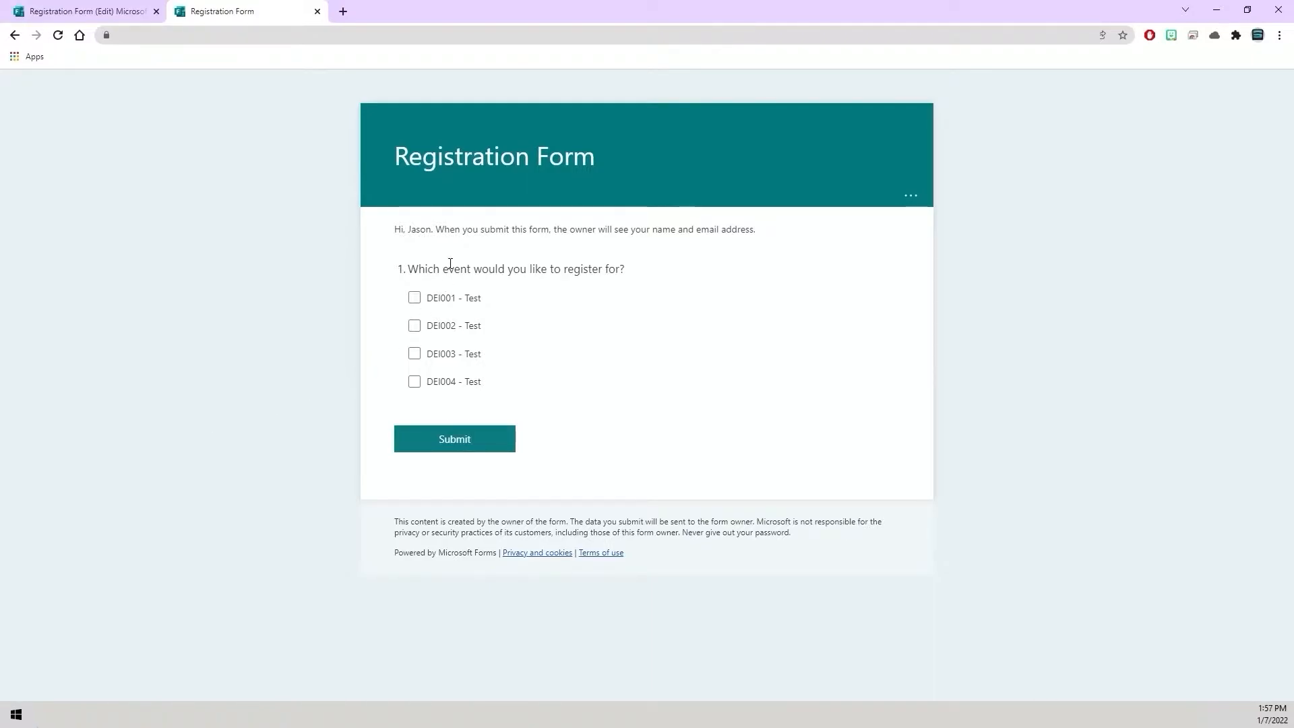
click(415, 298)
click(414, 354)
click(415, 355)
click(415, 297)
click(330, 378)
Switch to Outlook and create an appointment on January 8 at 9:00 AM titled Tutorial001 - Test.
click(160, 701)
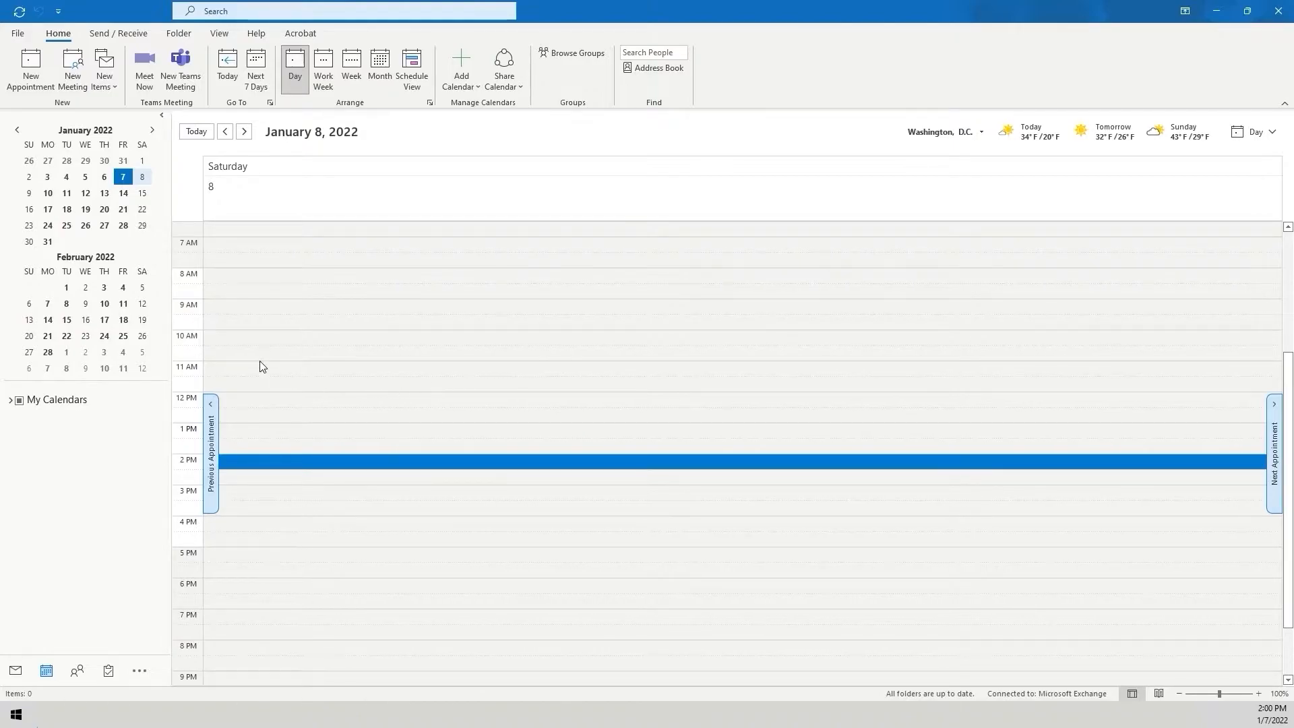
double_click(247, 309)
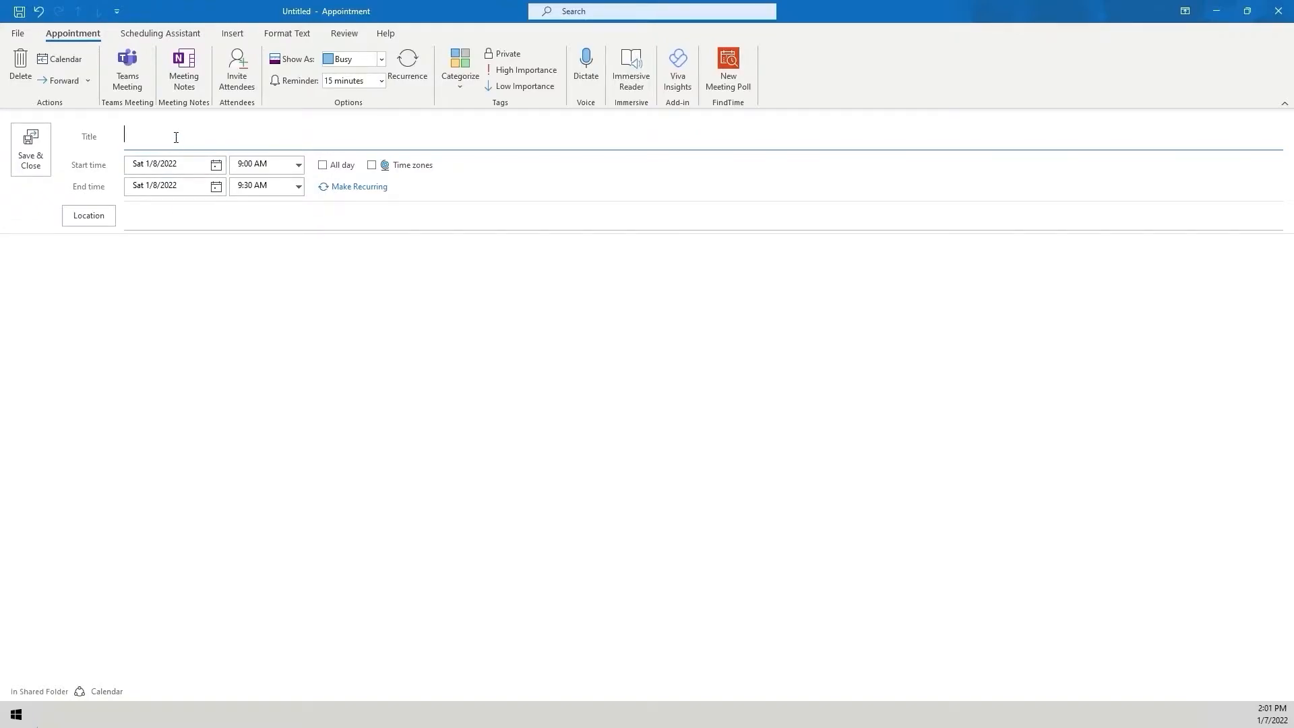
text(Tutorial001 - Test)
Turn the appointment into a meeting and add the contact as a required attendee.
click(236, 81)
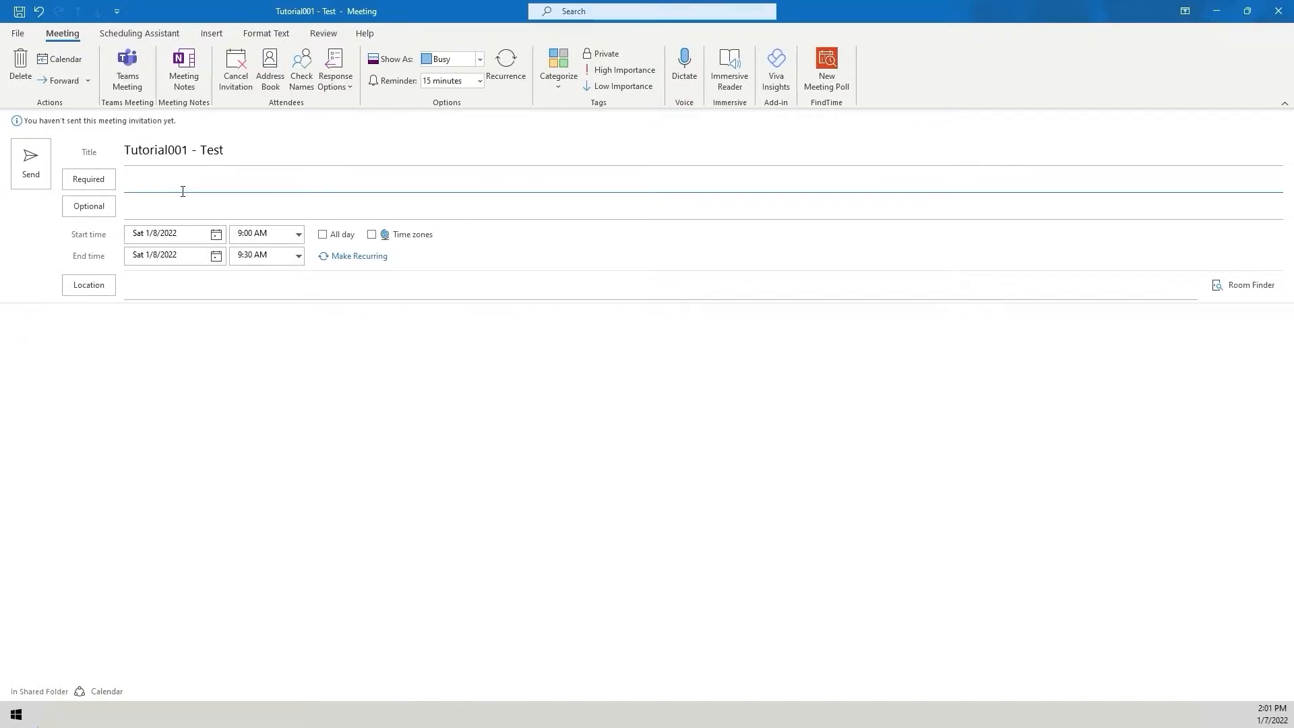
text(Jas)
key(Return)
click(145, 333)
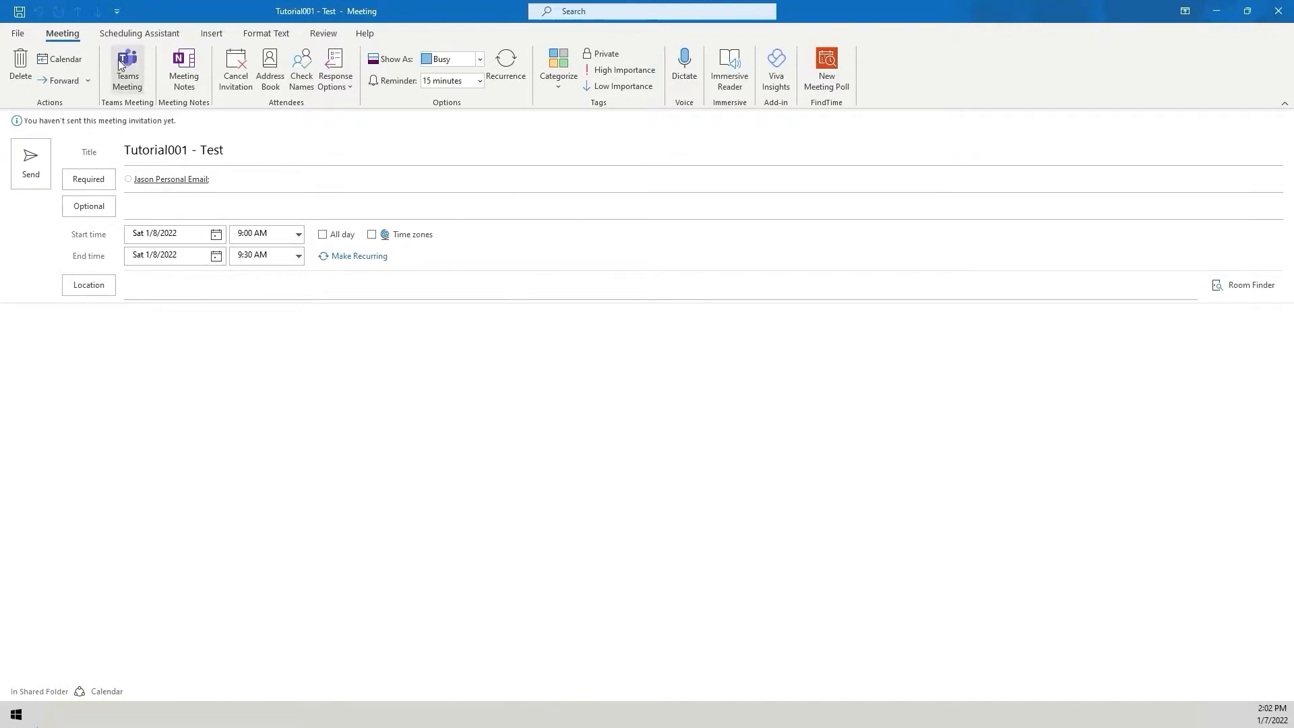
Add a Teams meeting link to the invitation and send it.
click(124, 68)
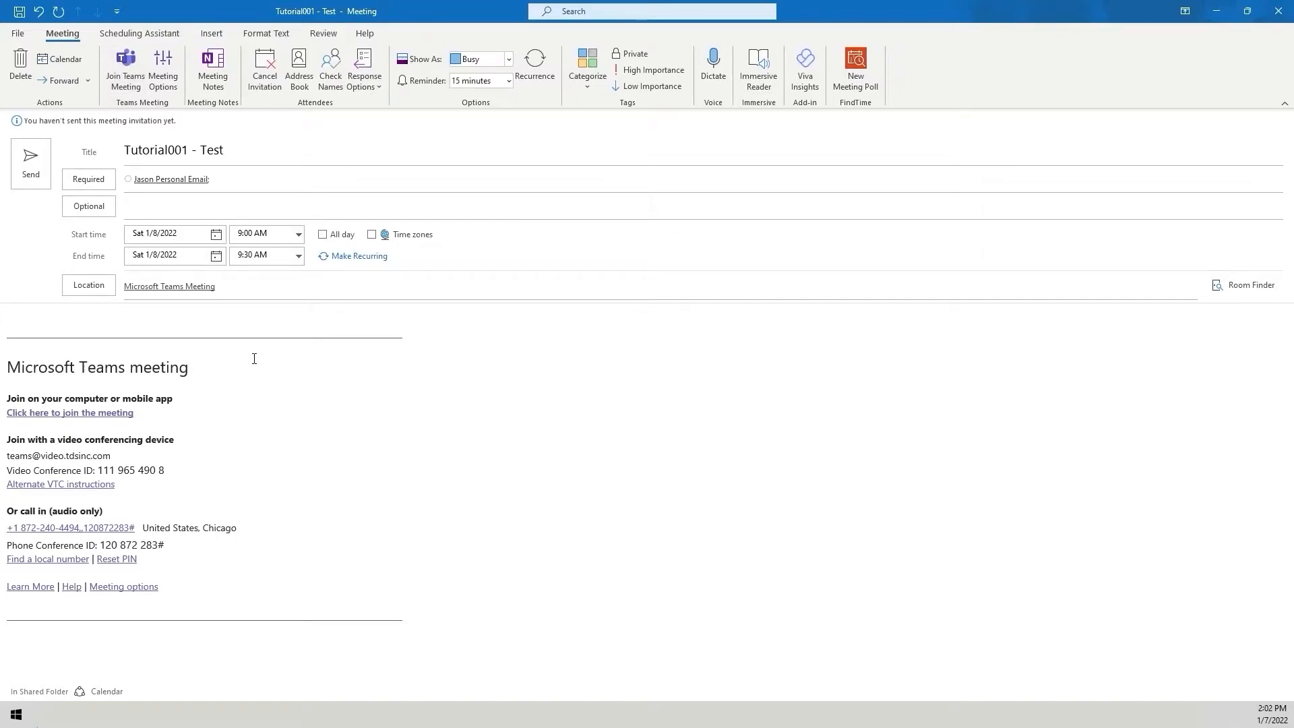
click(40, 177)
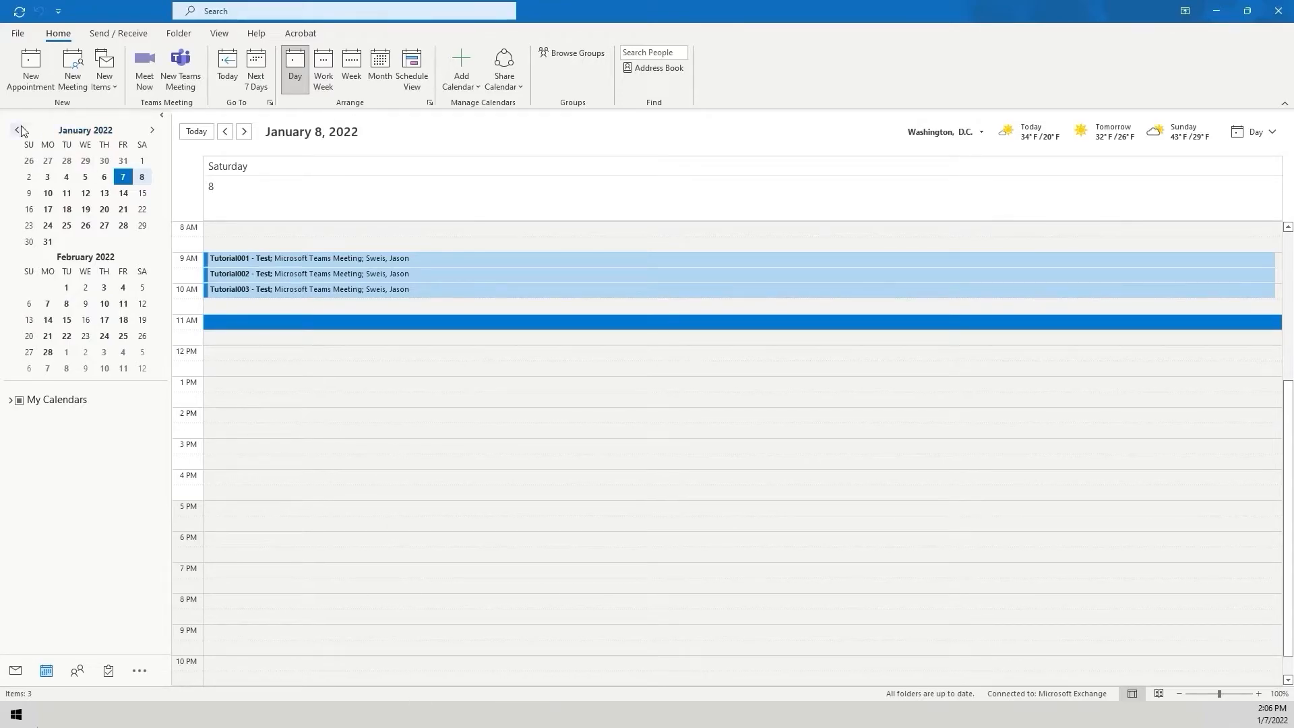
Open the mail view and review the Tutorial meeting requests in Sent Items.
click(15, 670)
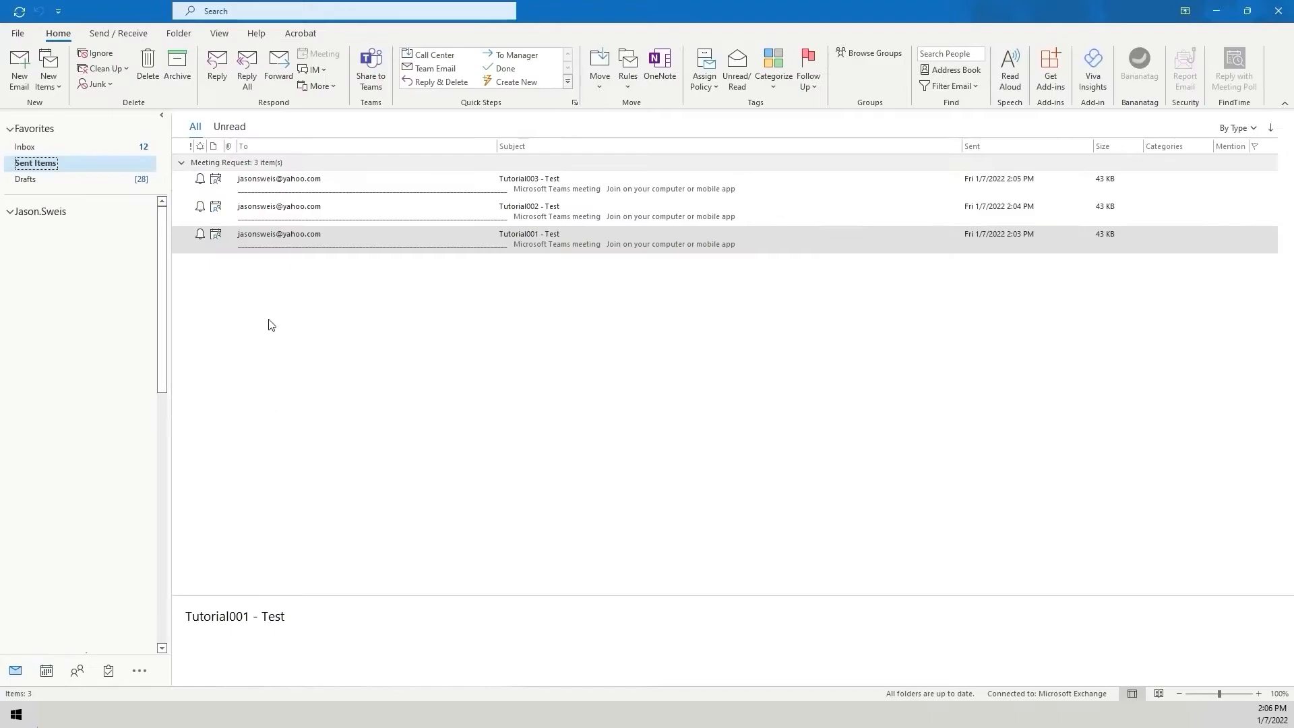
click(317, 297)
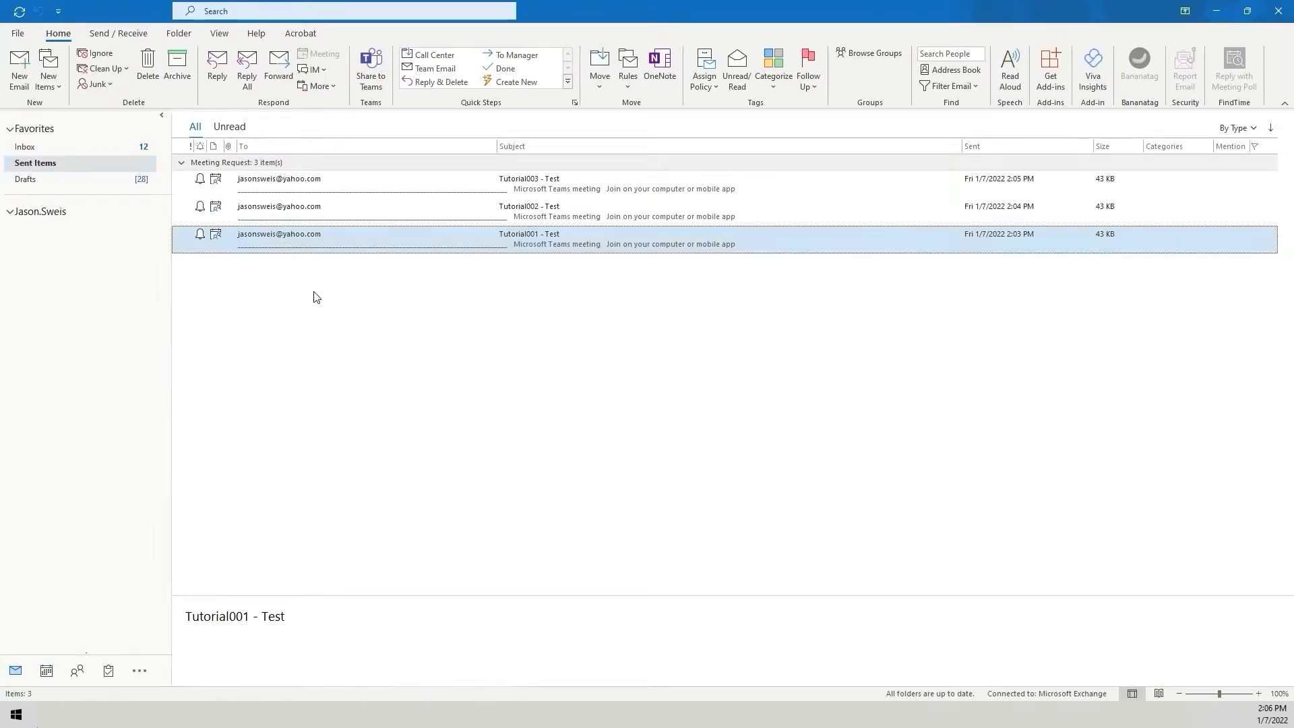
click(279, 194)
click(277, 214)
click(271, 242)
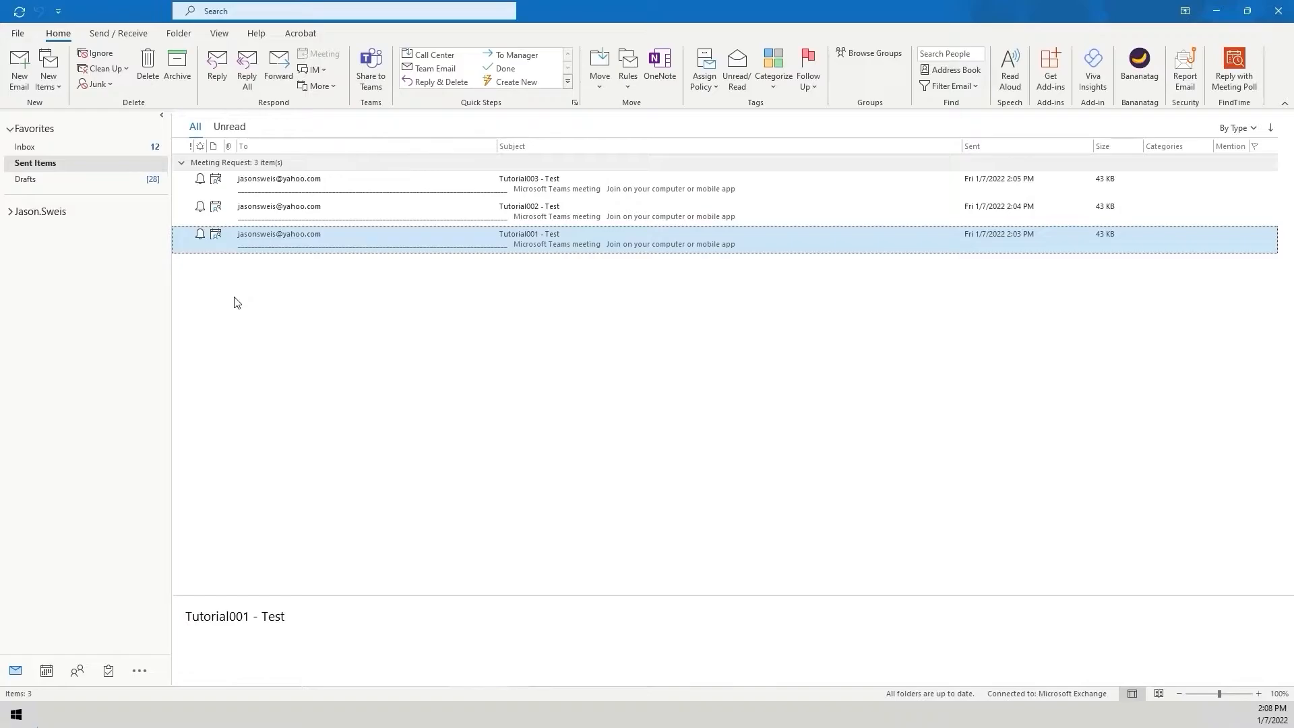
Create a new folder named Tutorial Registration Invites under the mailbox.
right_click(43, 213)
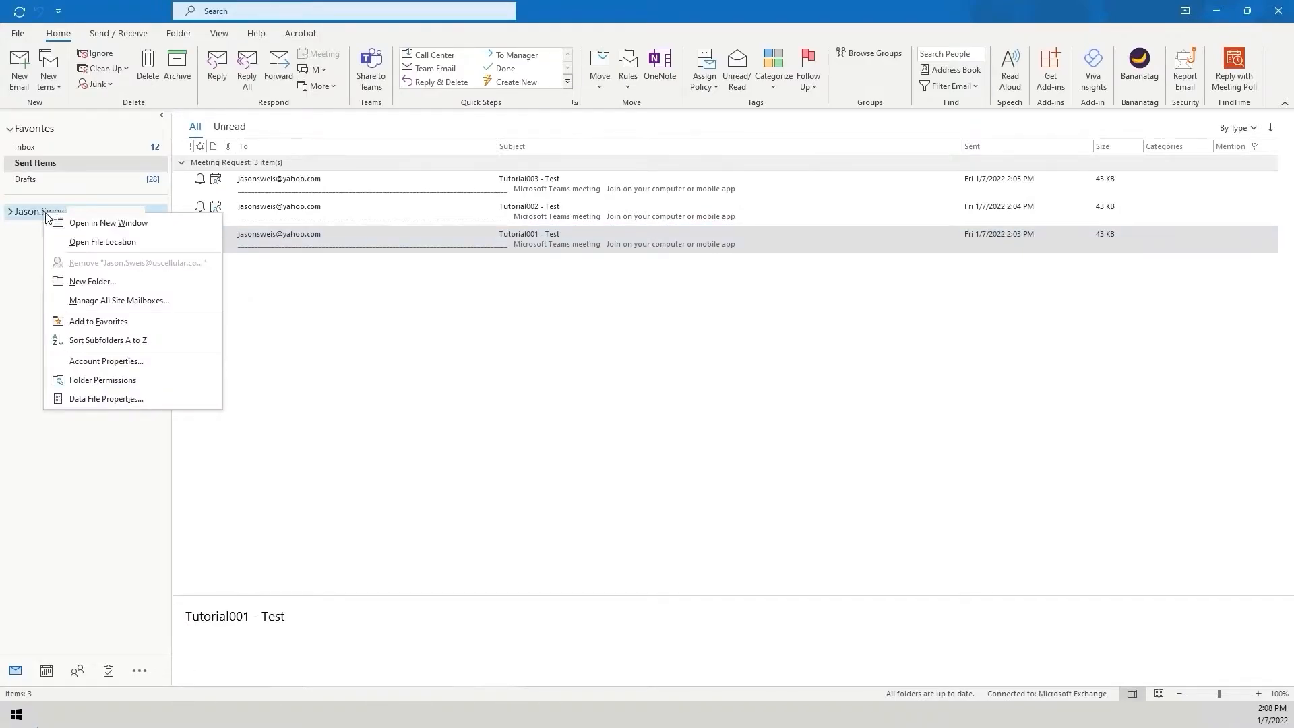
click(114, 282)
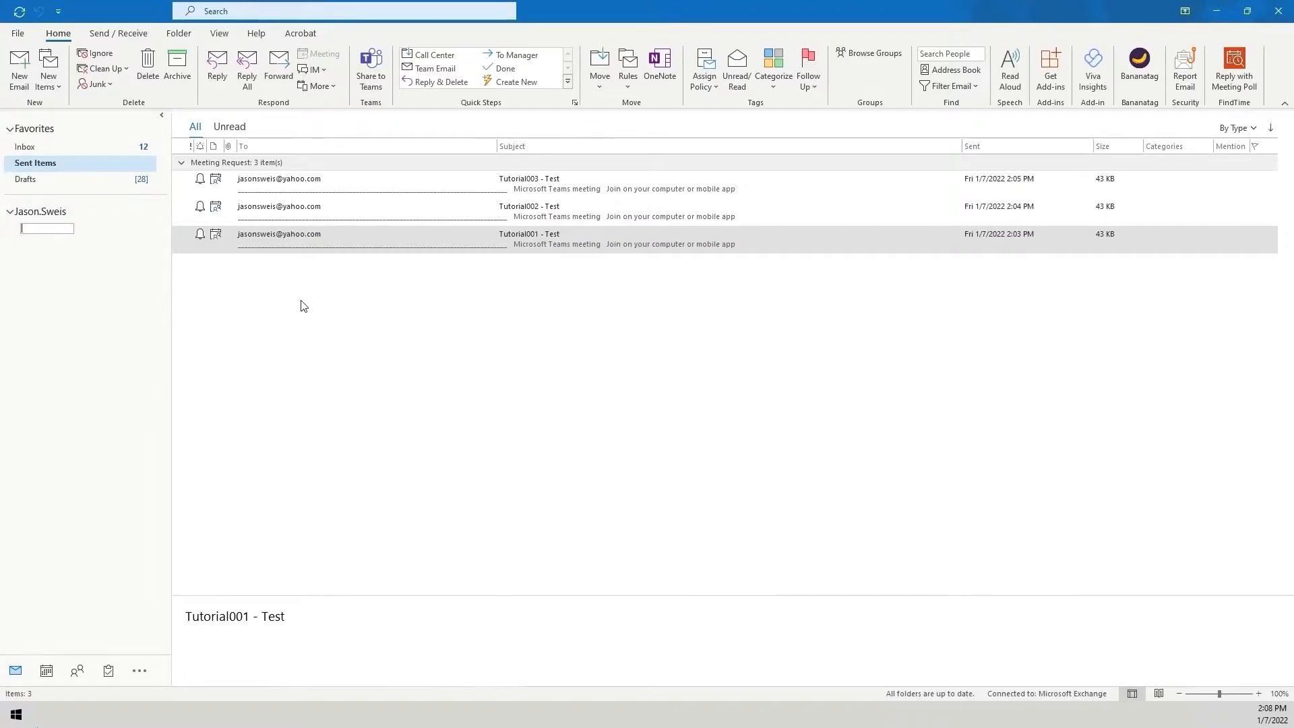
text(Tutorial Registration Invites)
key(Return)
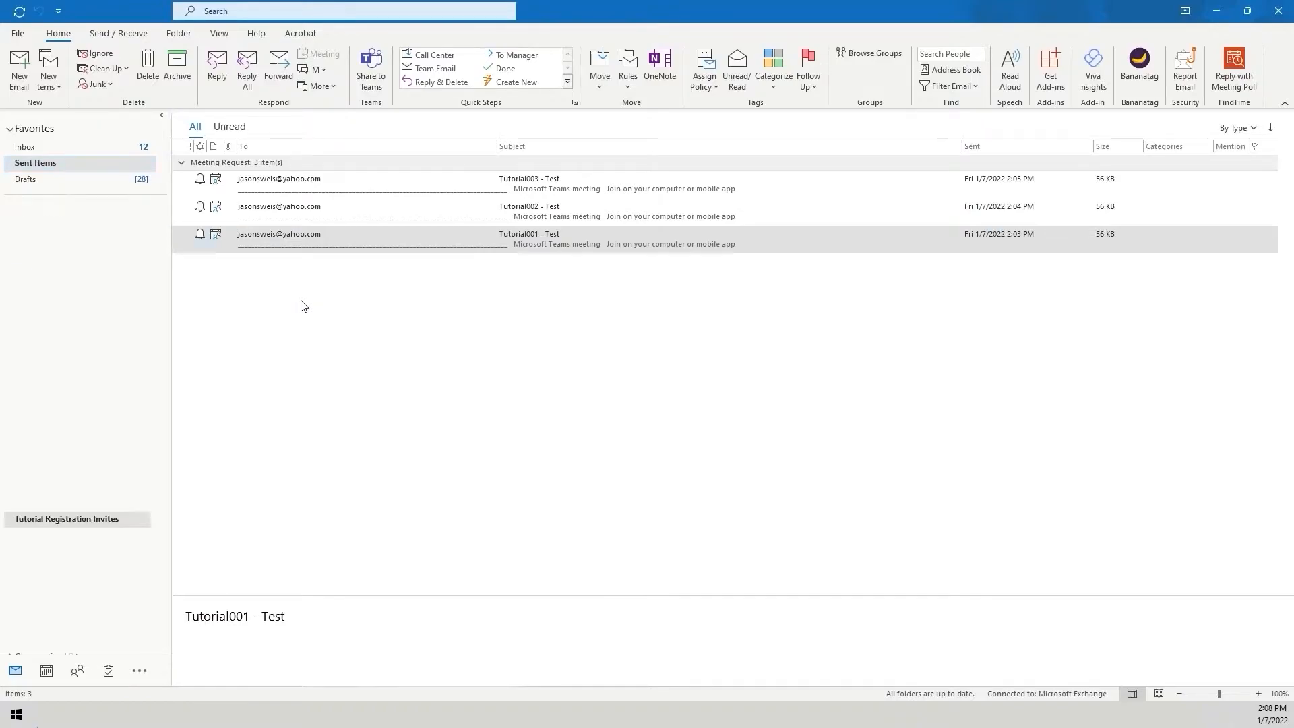
Move the three Tutorial meeting requests into the Tutorial Registration Invites folder.
click(286, 192)
click(276, 164)
drag(277, 164, 88, 519)
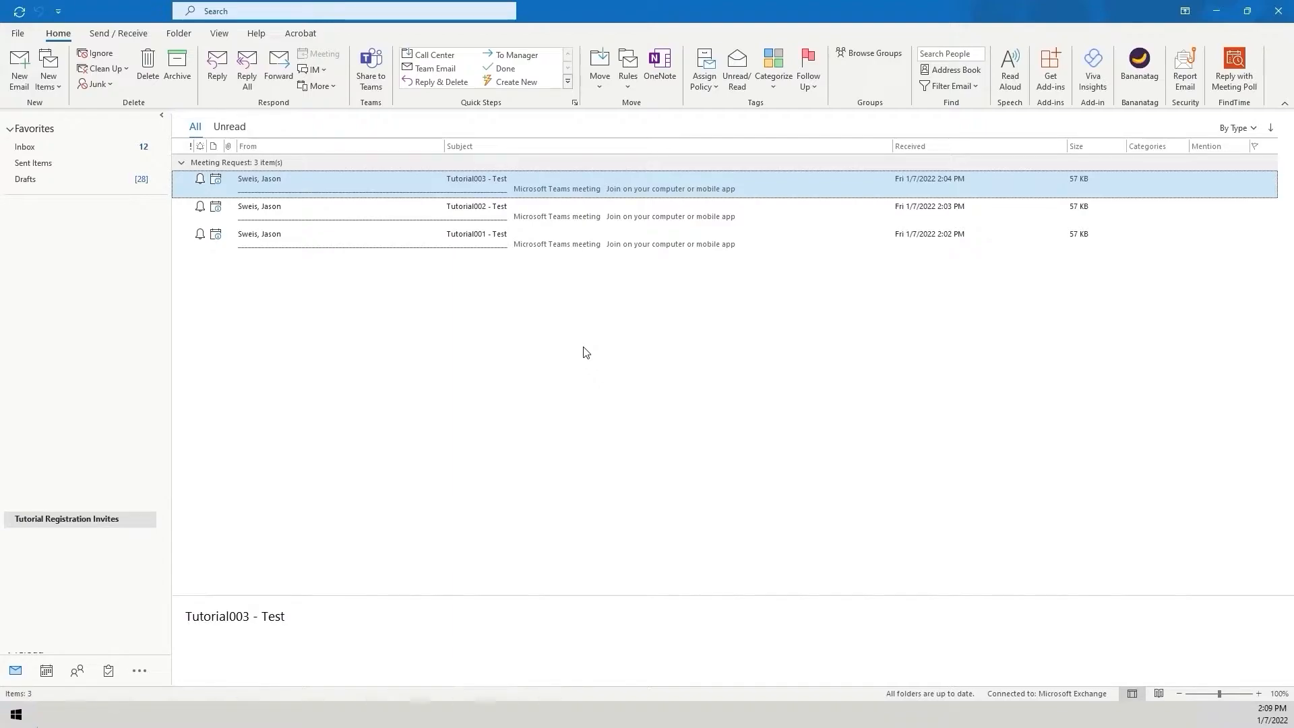
key(Down)
key(Down)
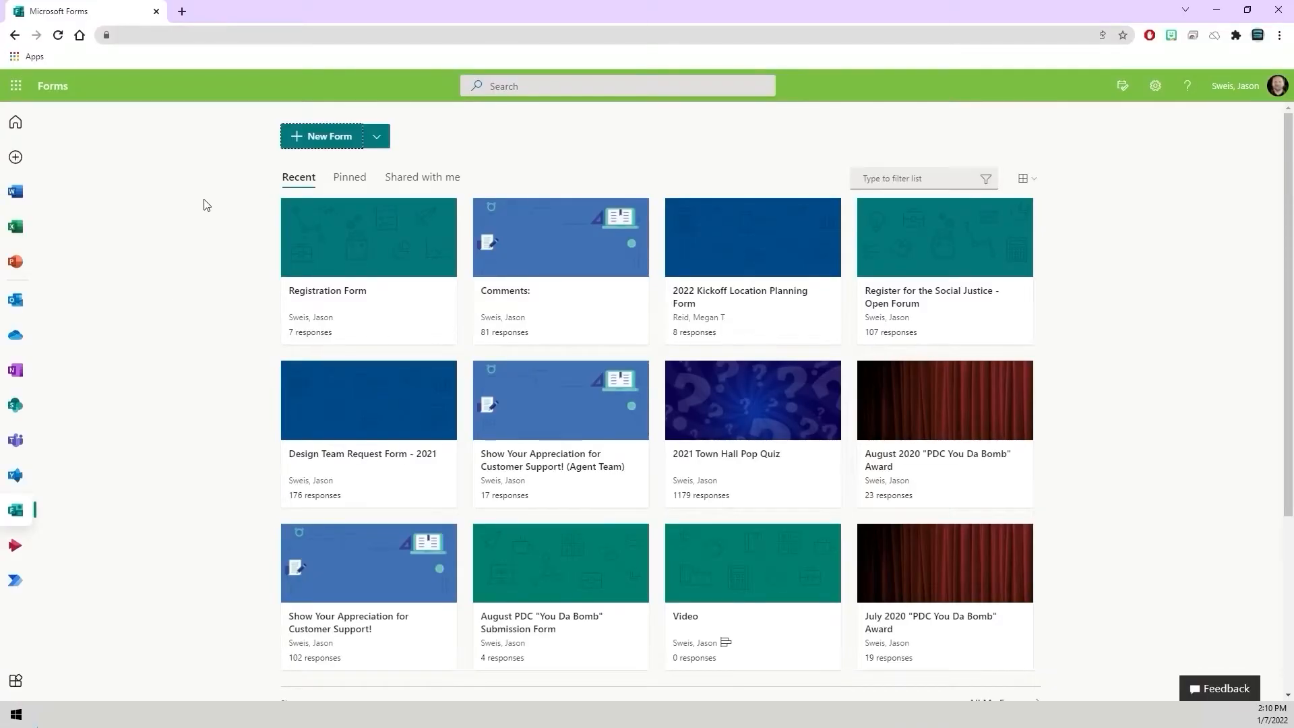
Create a new form titled Tutorial Video Registration Form.
click(329, 138)
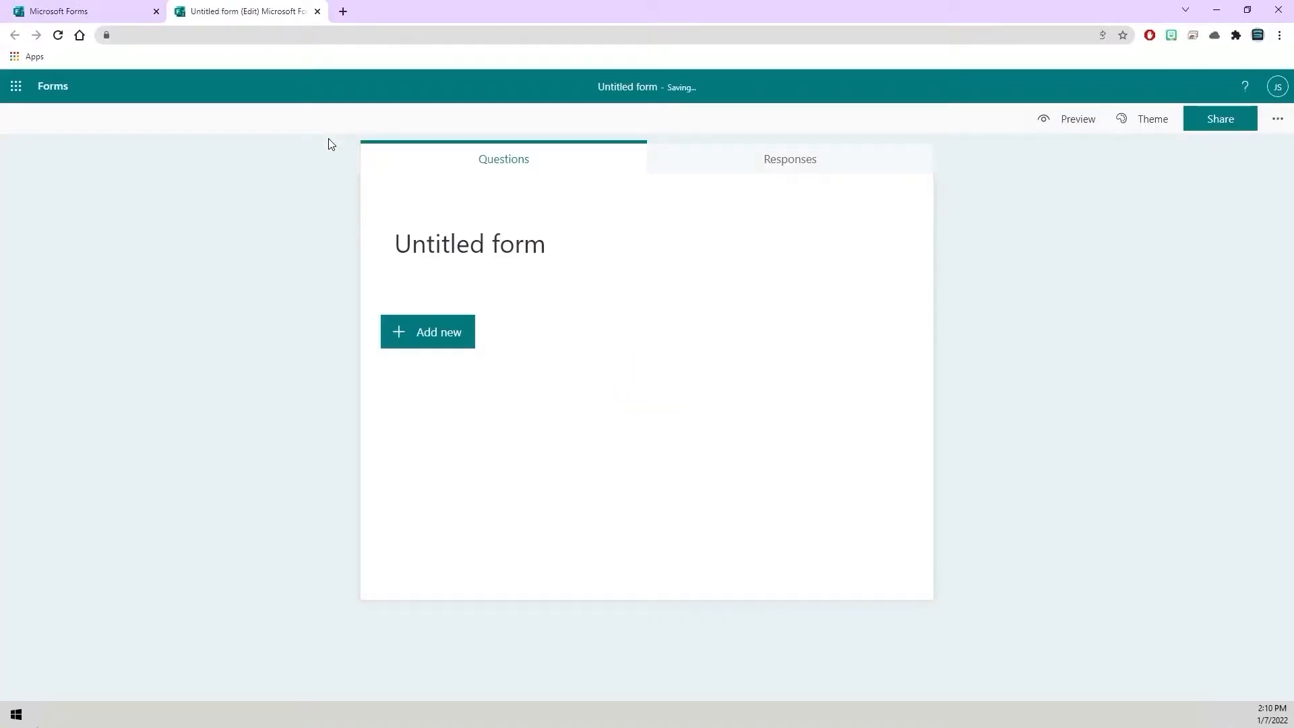
click(460, 244)
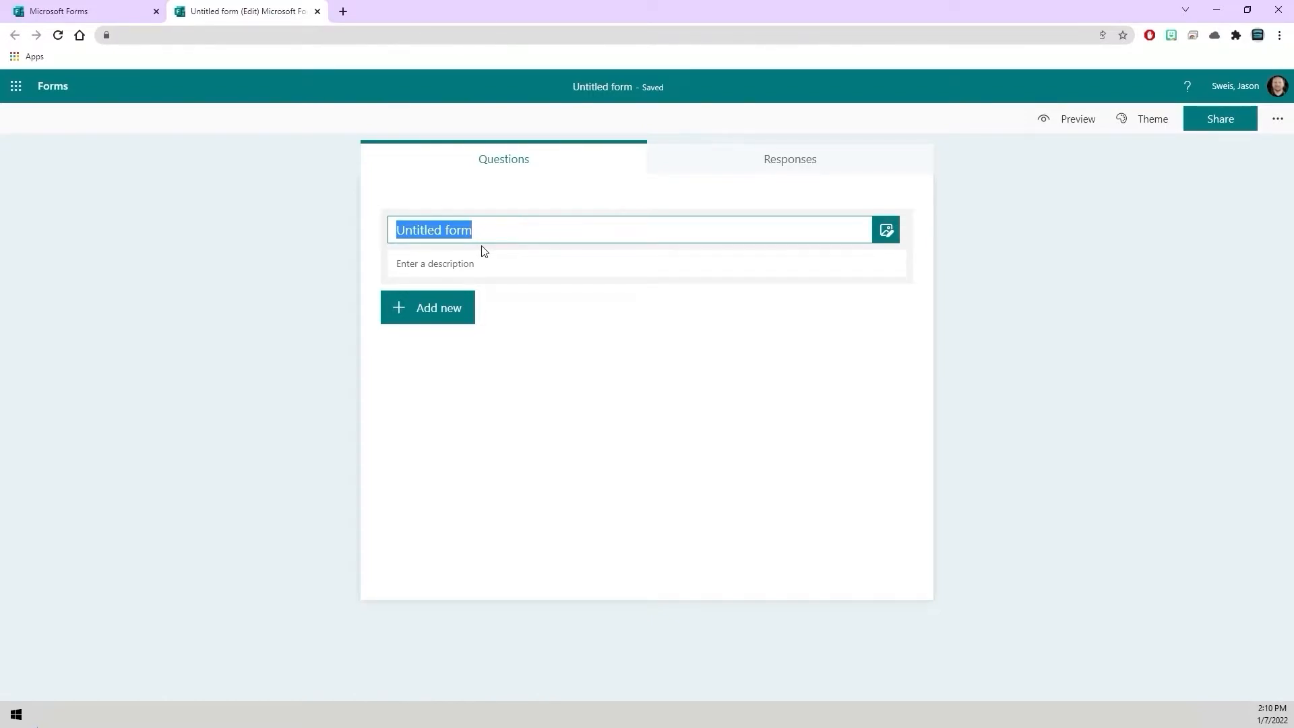
text(T)
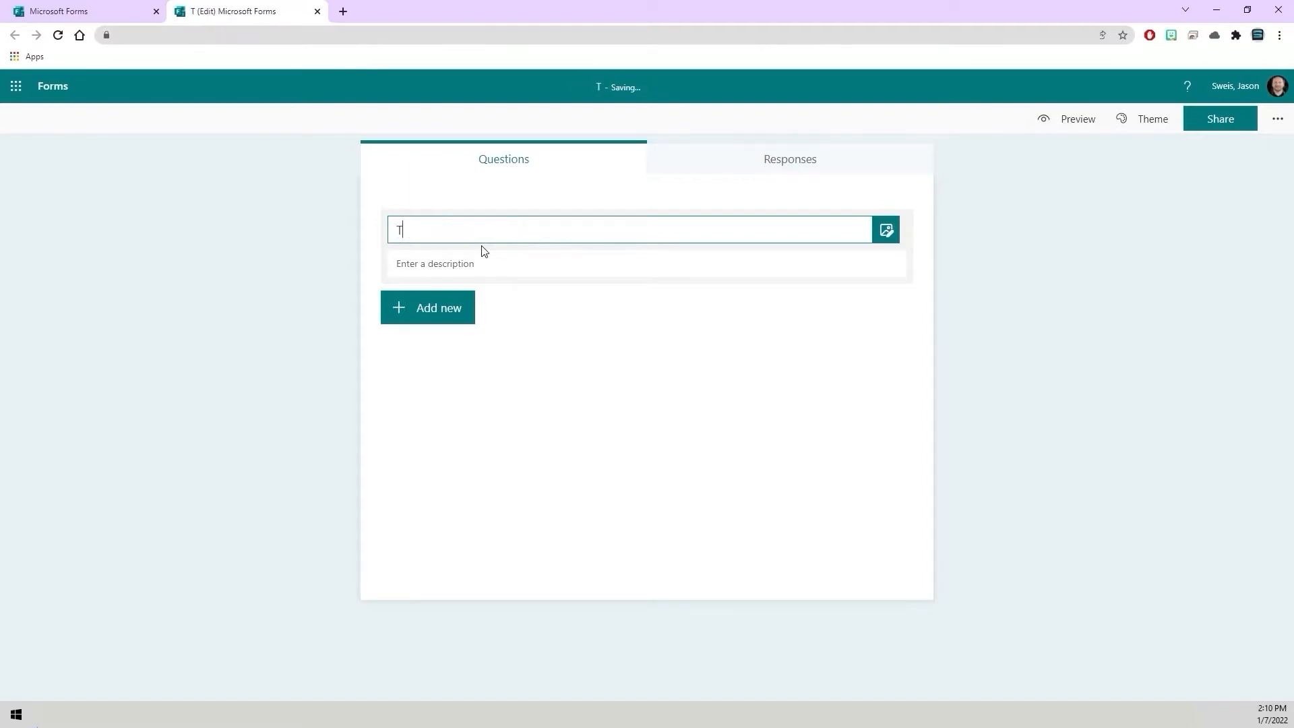
text(utori)
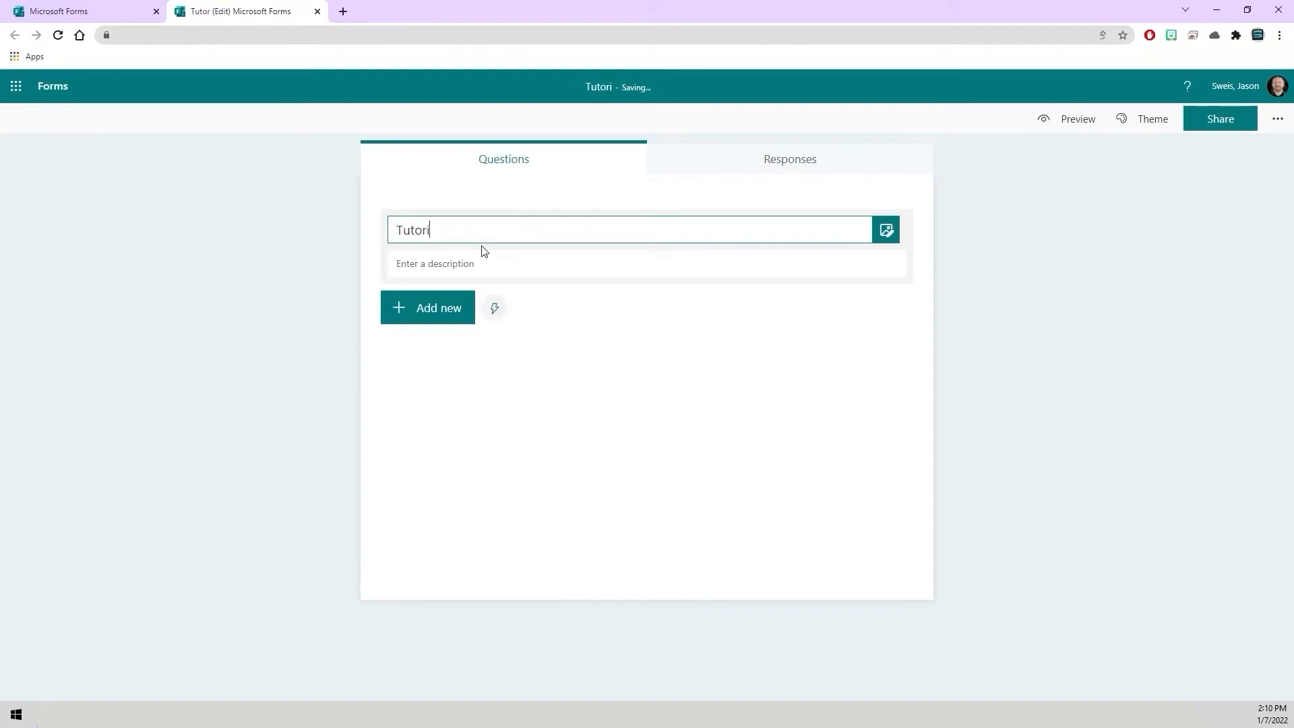
text(al Video Regist)
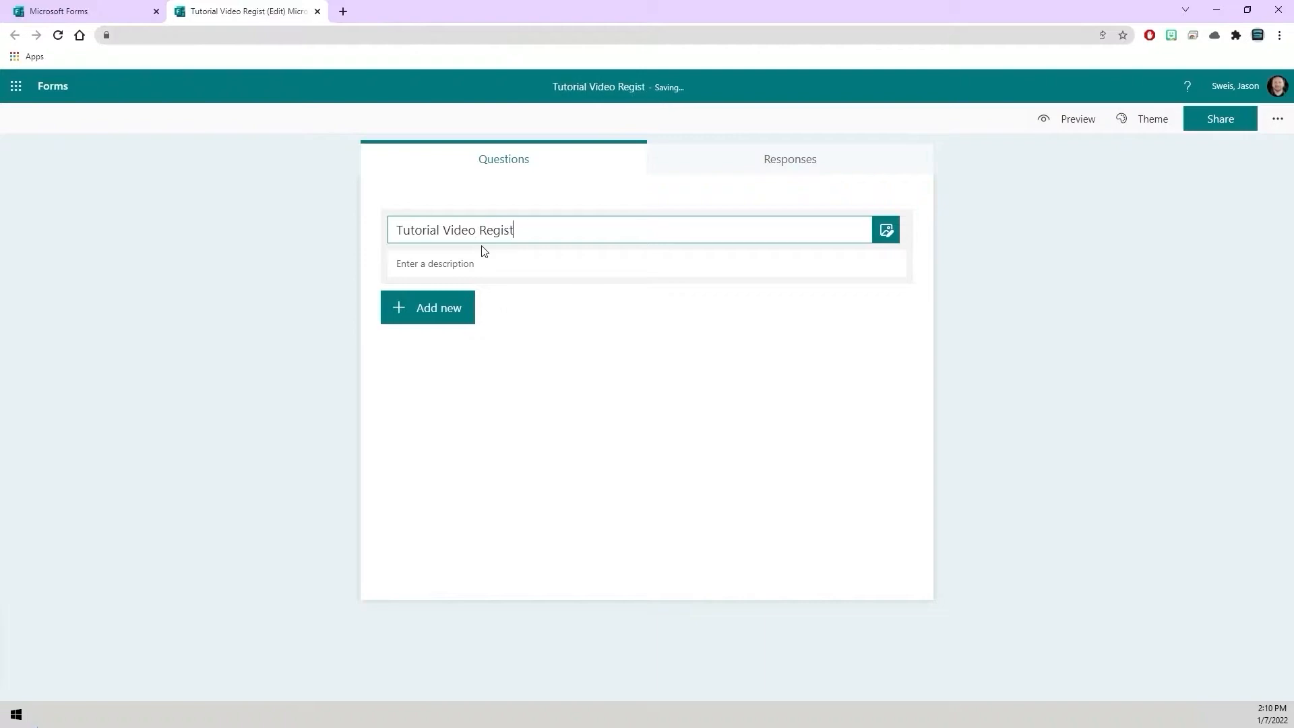
text(ration)
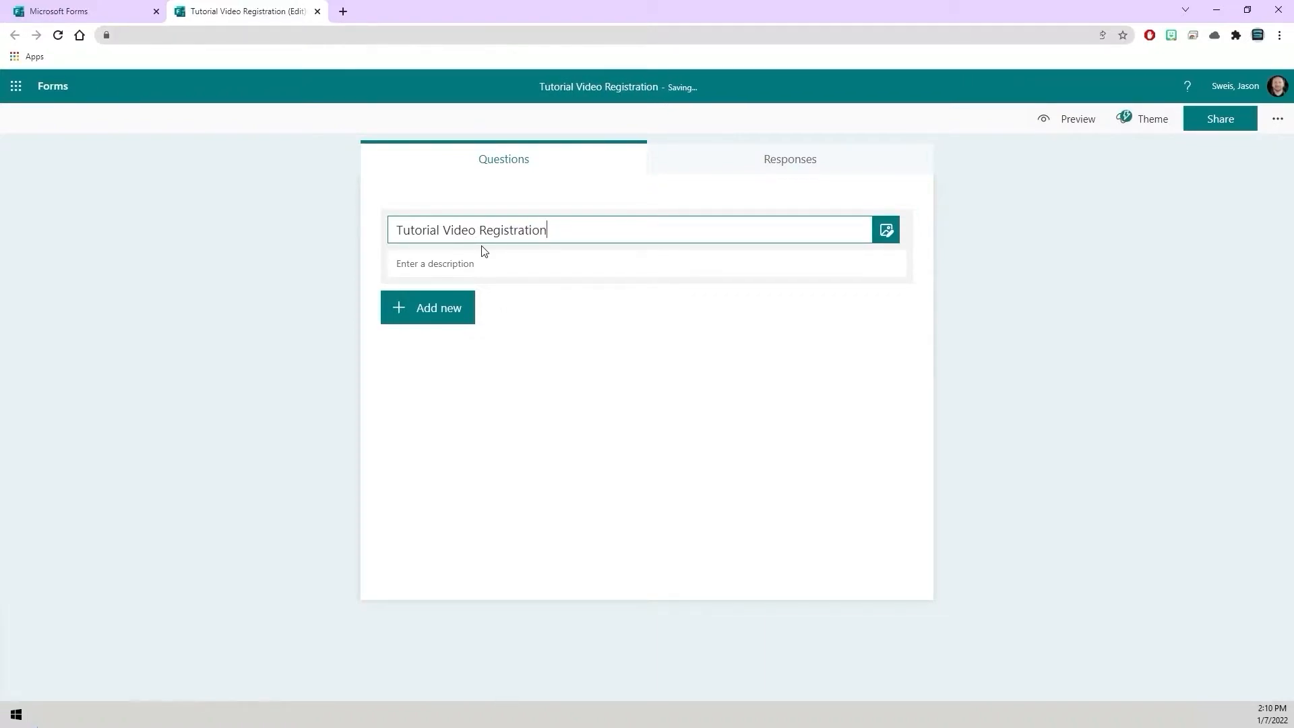
text( Form)
Add a Choice question titled Which Tutorial Video Event Would You Like to Attend?
click(437, 310)
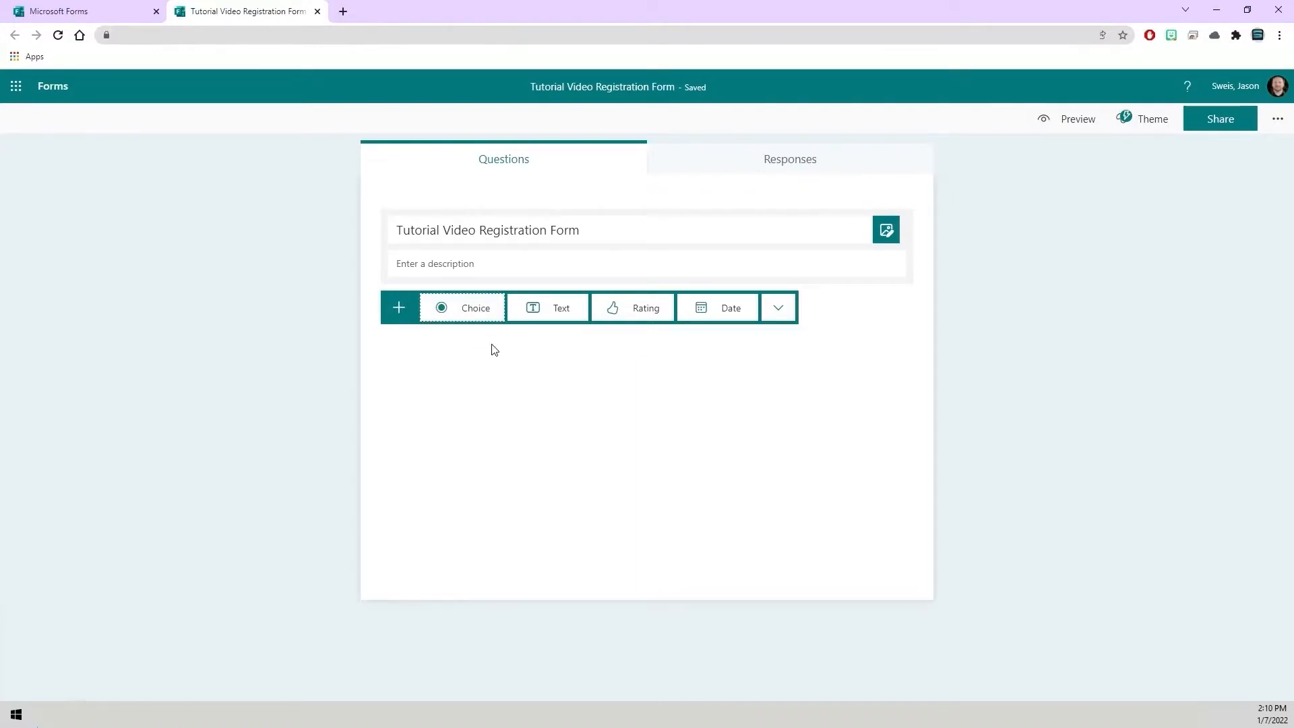
click(473, 314)
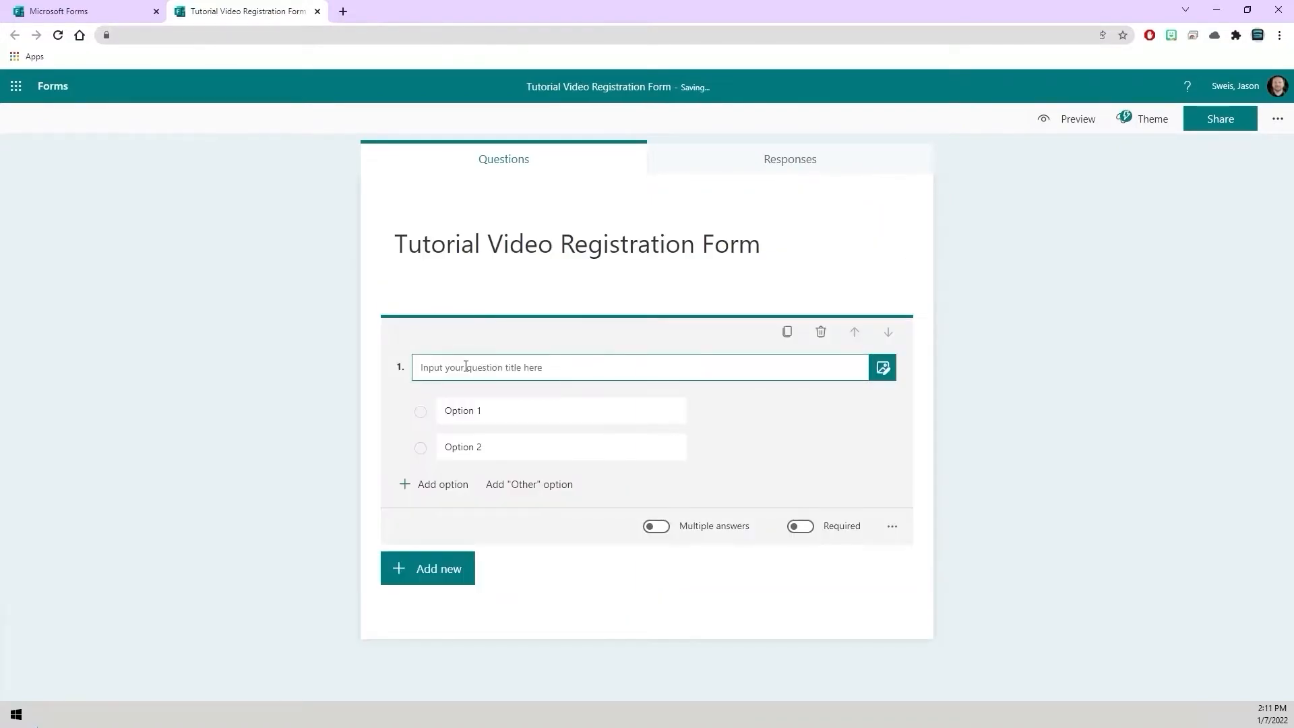
text(Which Tutorial Video Event Would You Like to Attend)
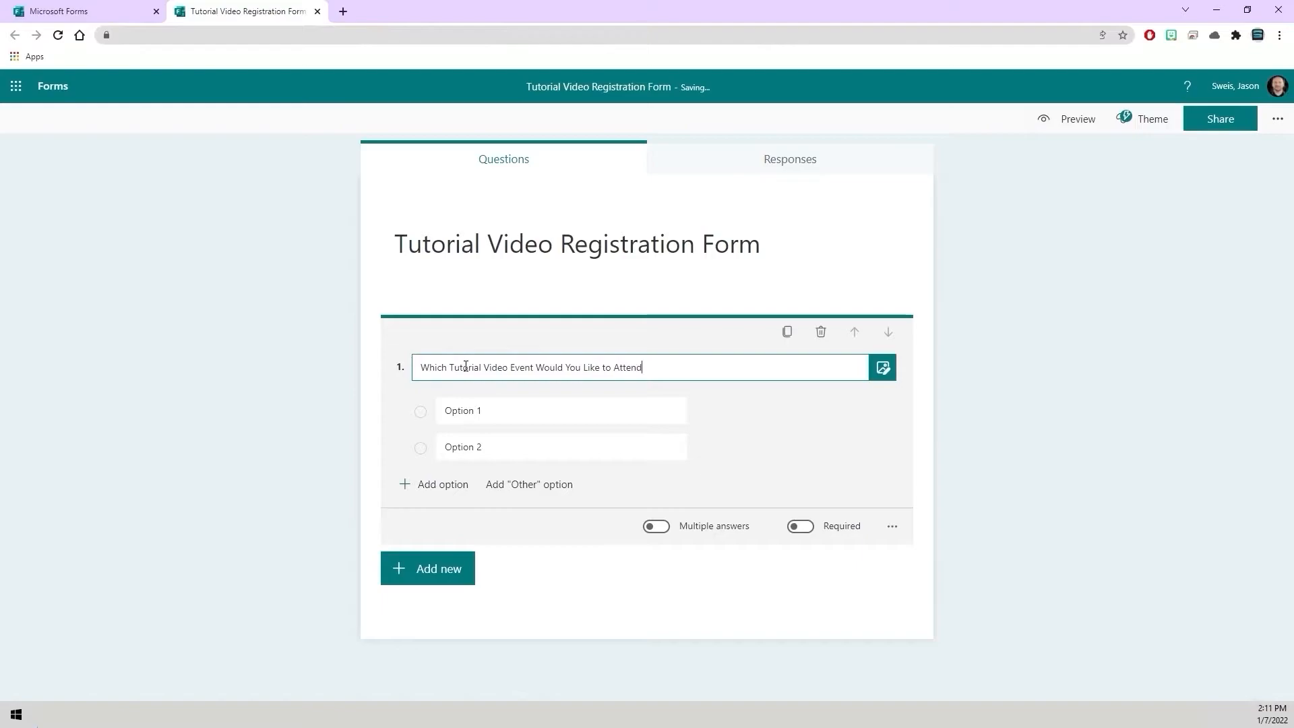
text(?)
Allow multiple answers for the question and add a third option.
click(474, 410)
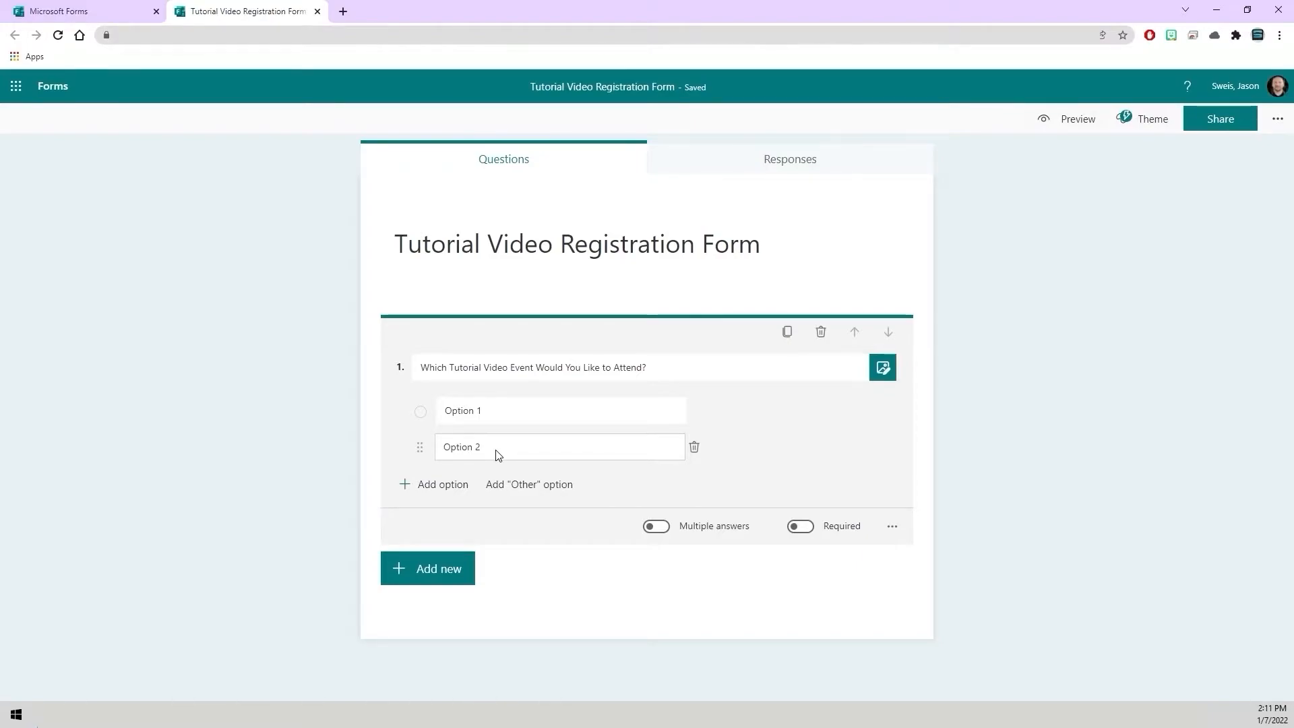
click(664, 533)
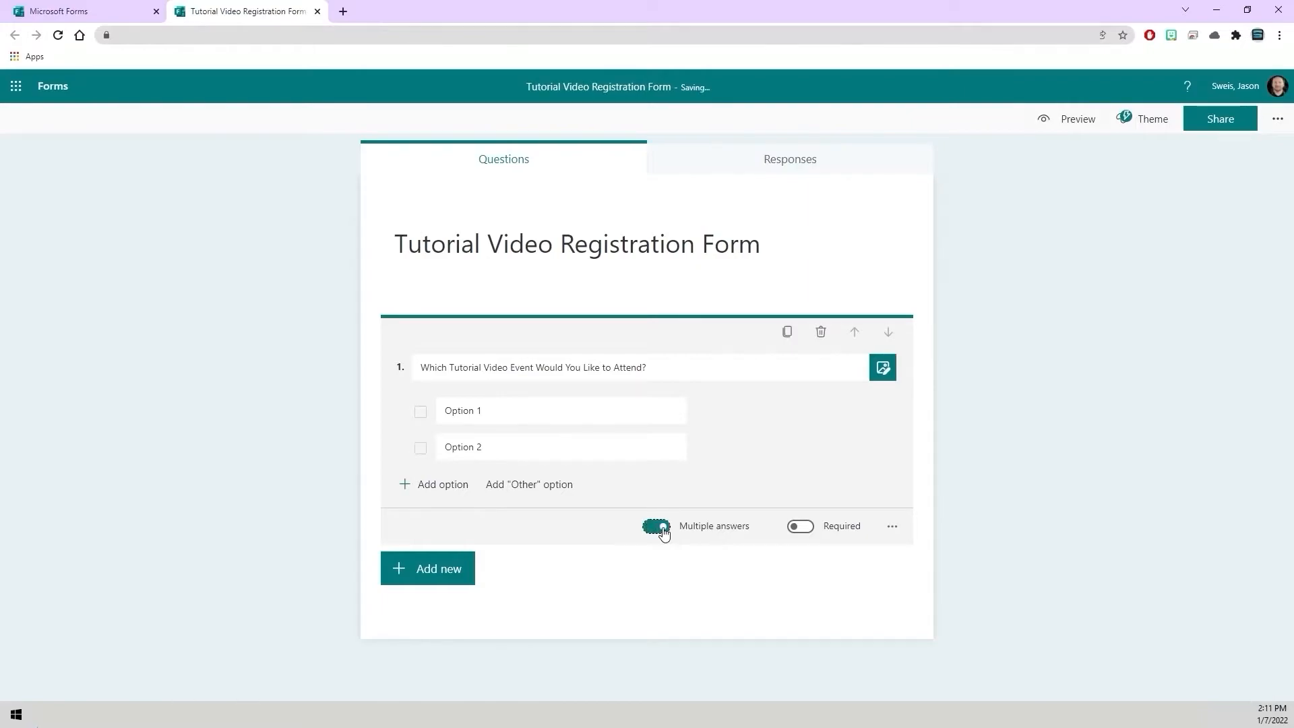
click(455, 488)
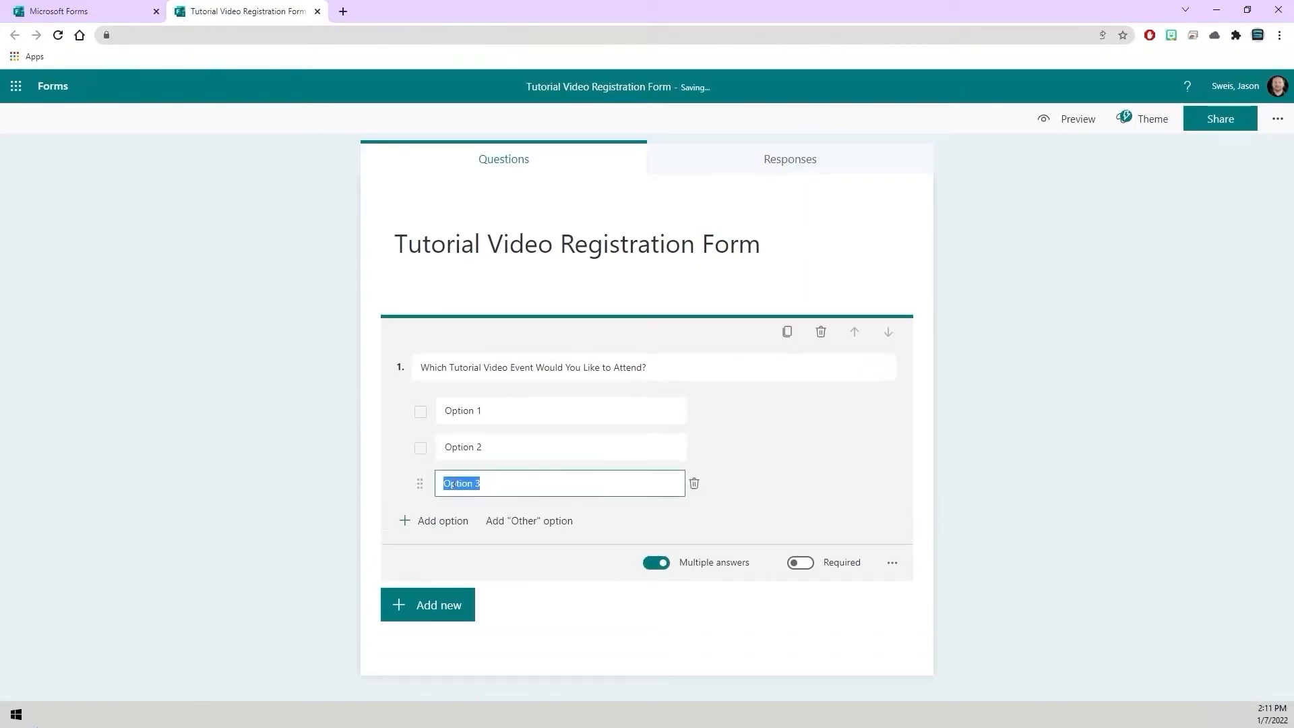
click(667, 520)
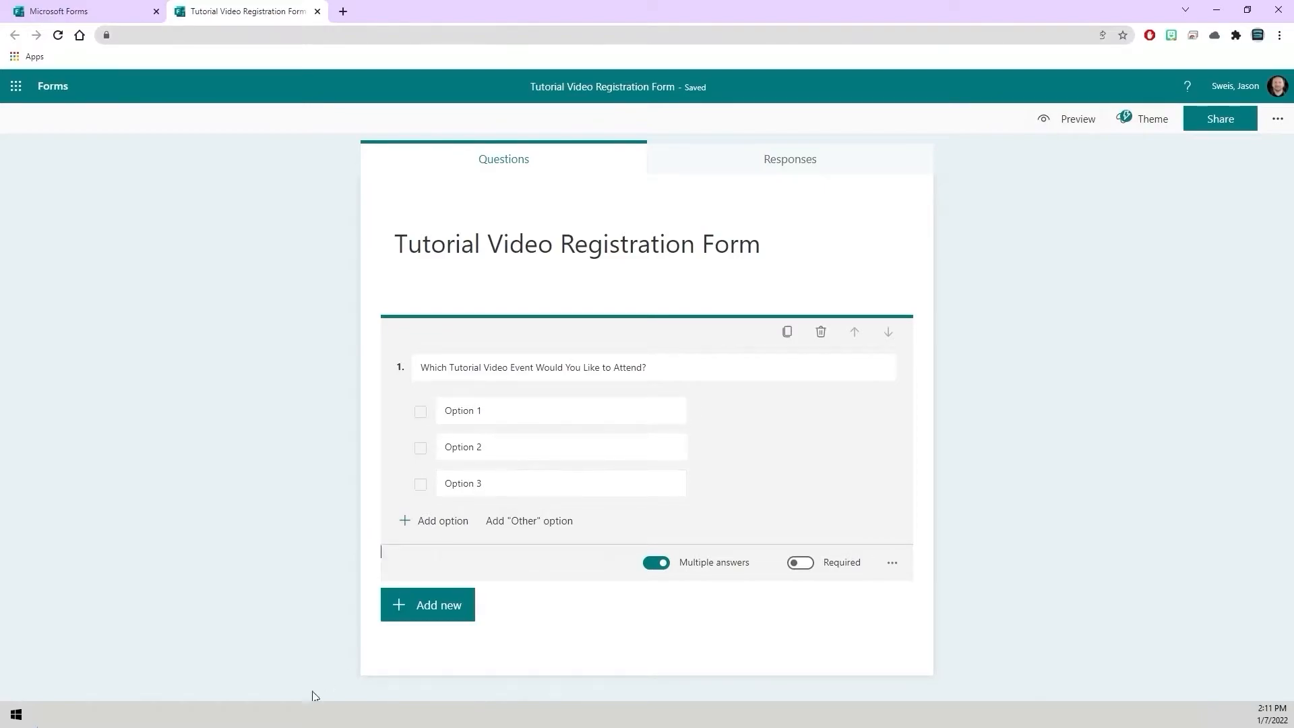
click(297, 714)
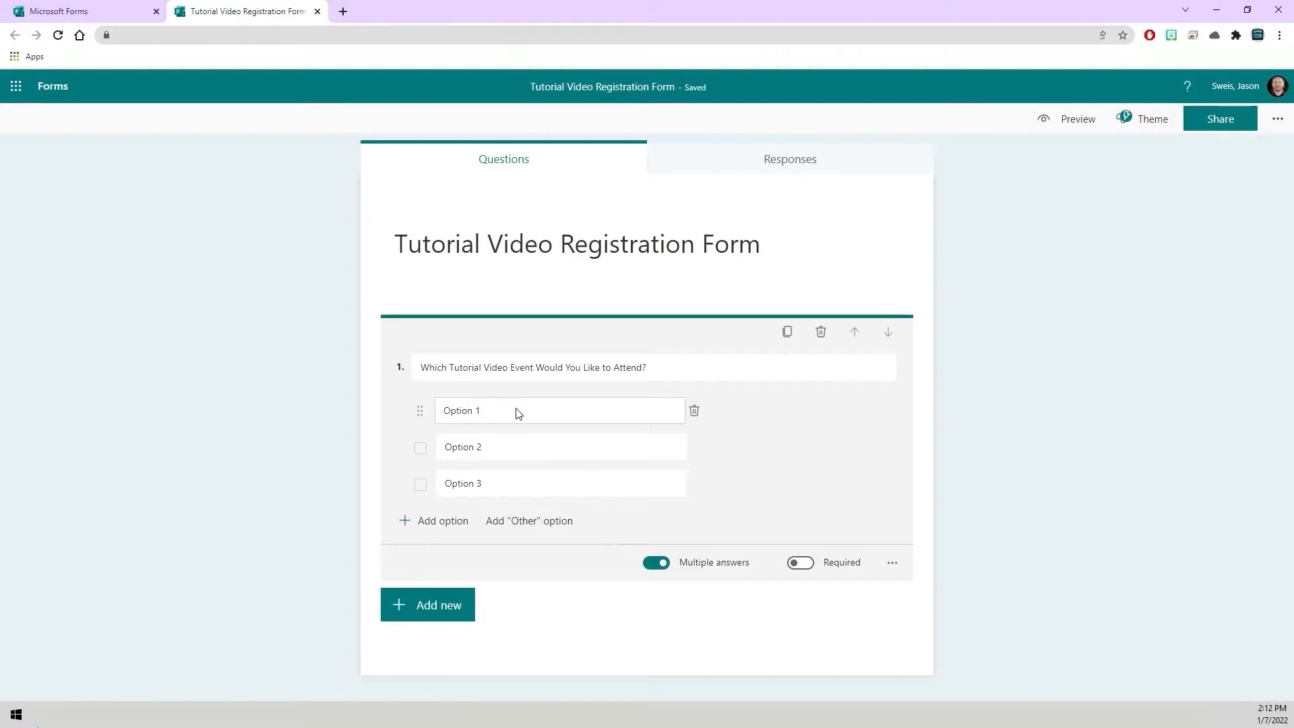
Rename the three options to Tutorial001 - Test, Tutorial002 - Test and Tutorial003 - Test.
click(481, 411)
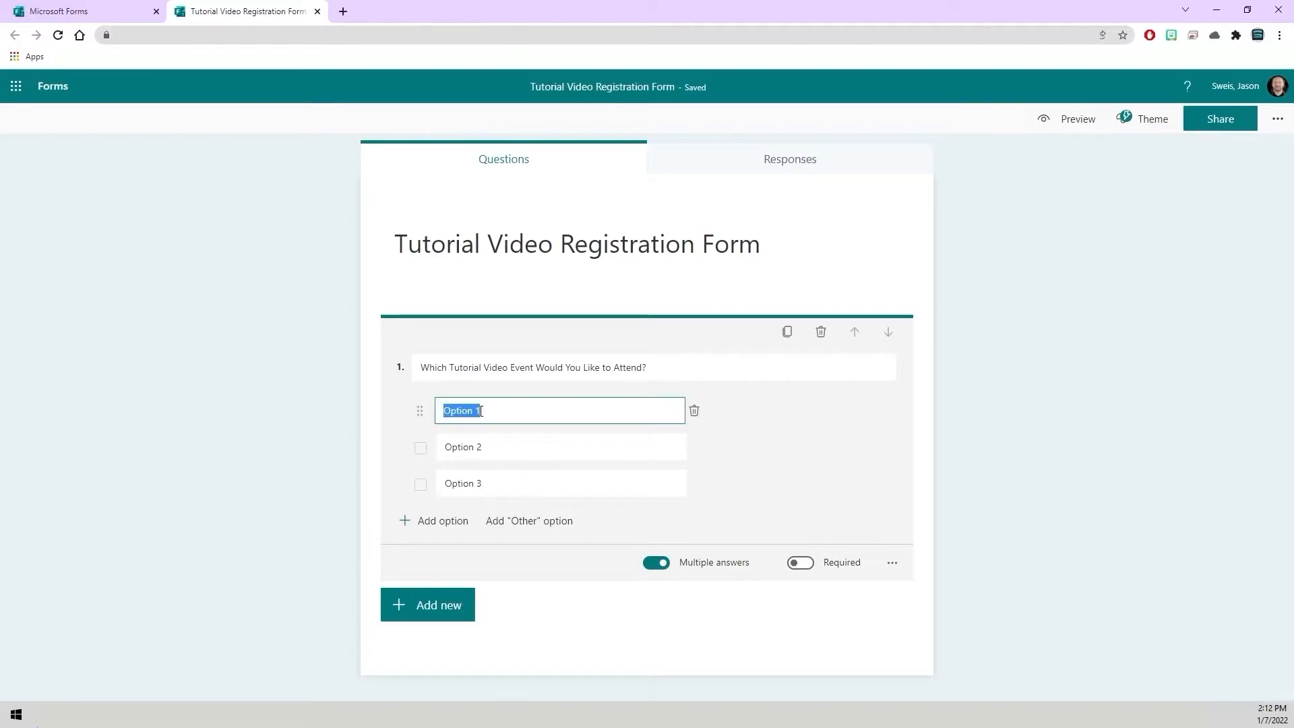
text(Tutorial001 - Test)
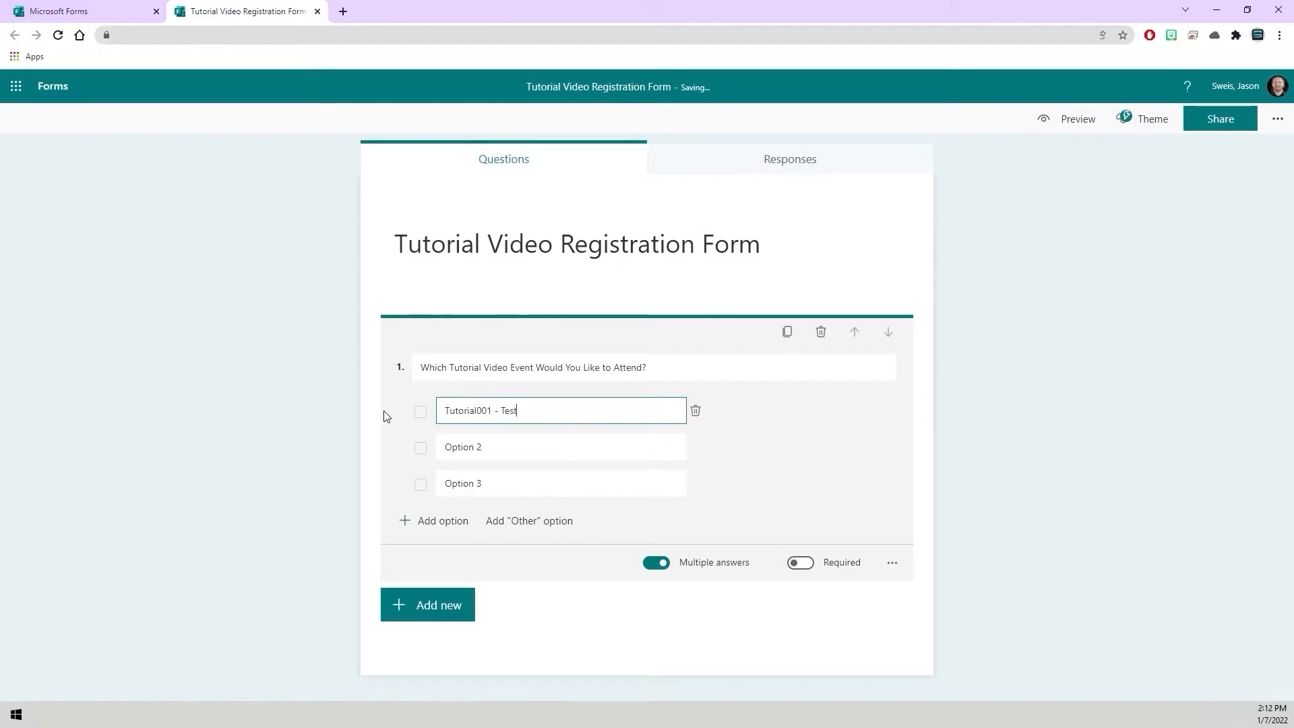
key(Tab)
text(Tutorial002 - Test)
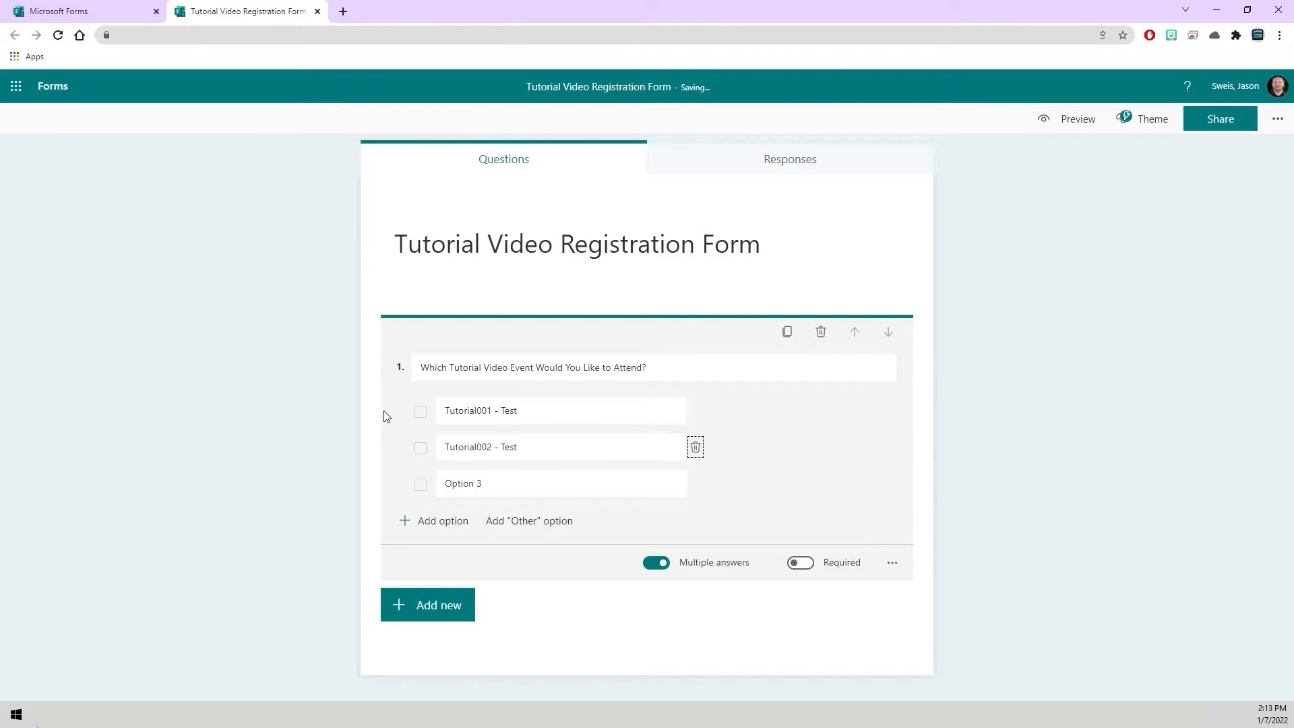
key(Tab)
text(Tutorial)
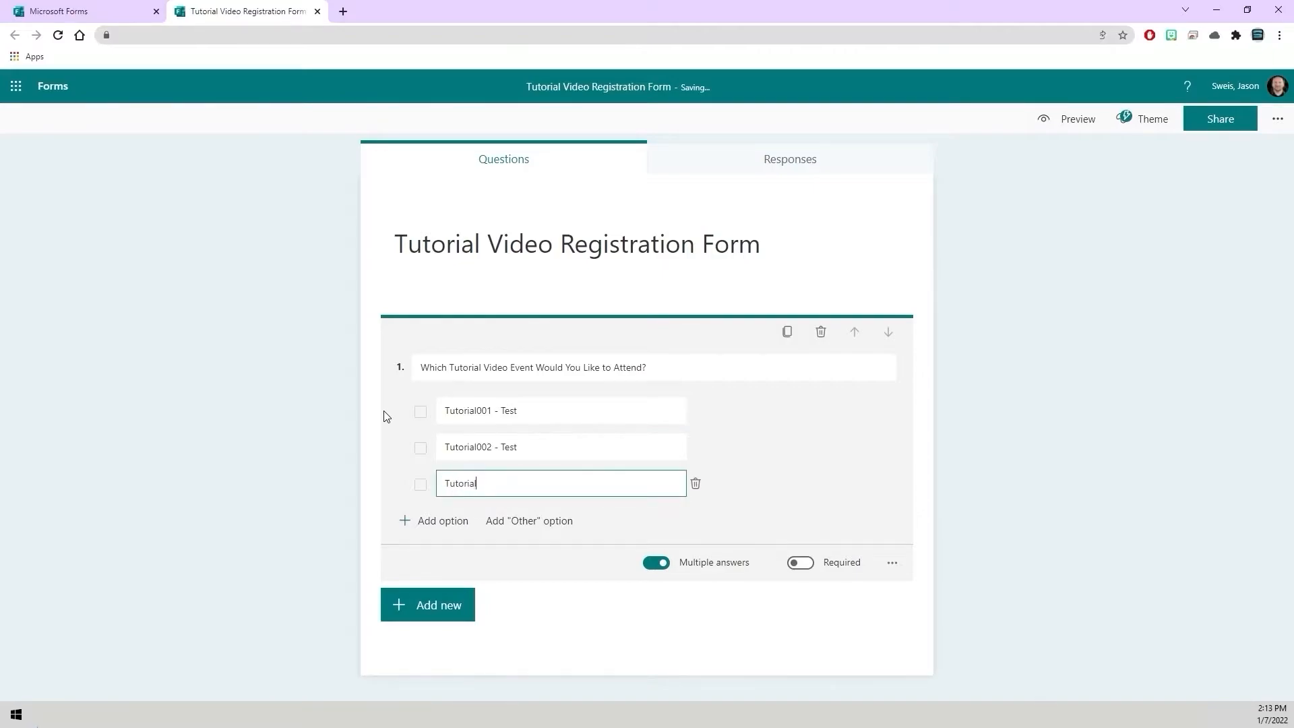
text(003 - Test)
click(1081, 486)
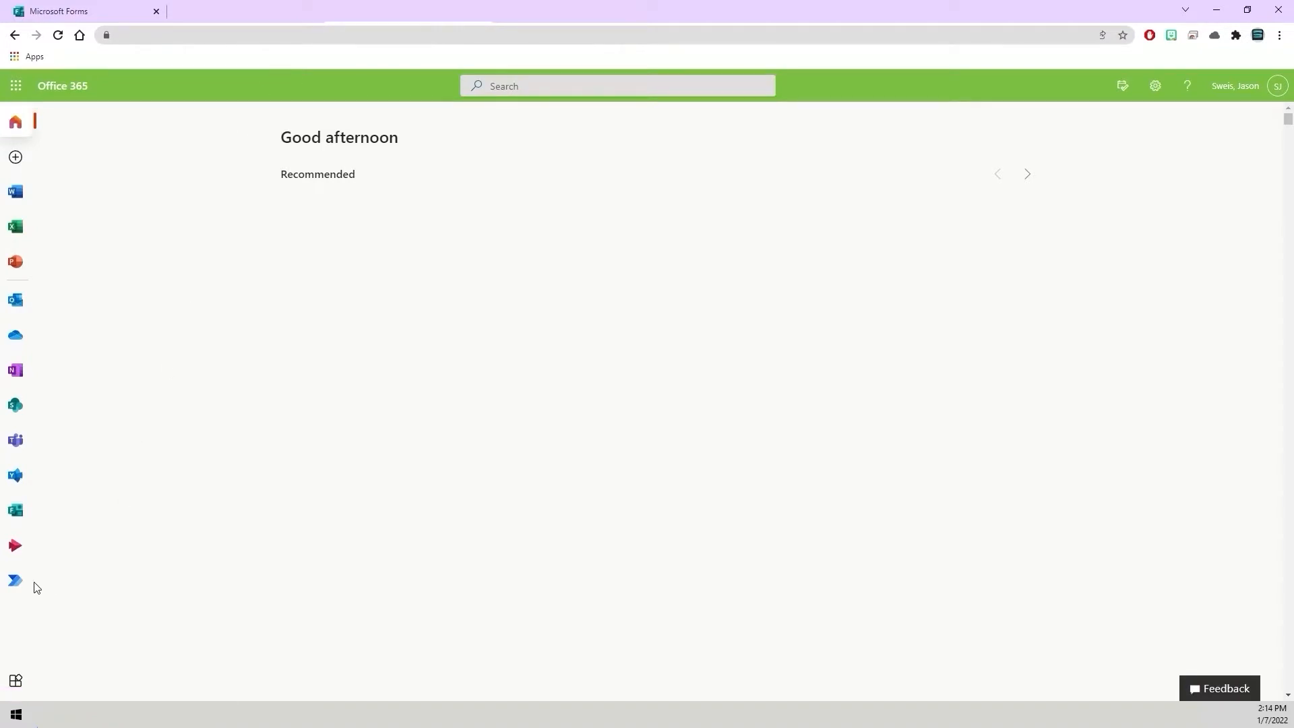
Open Power Automate from the Office 365 app bar.
click(12, 582)
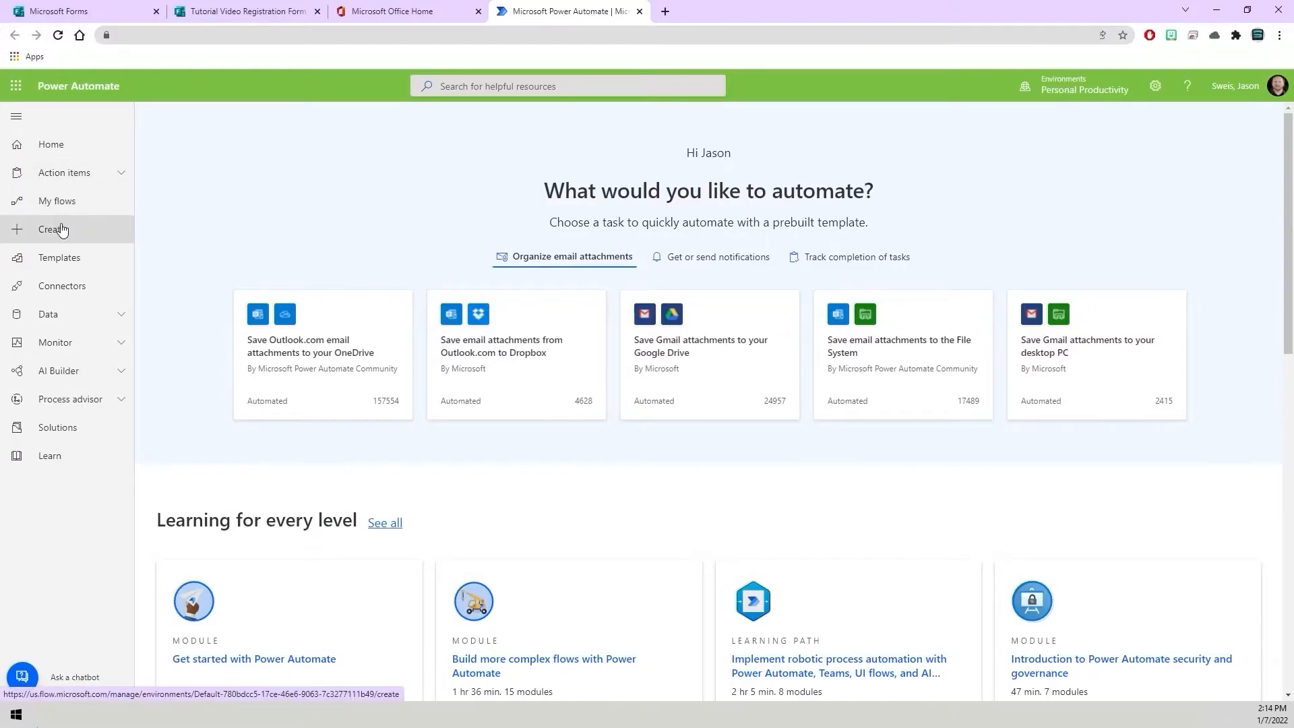
Start a new automated cloud flow from blank, skipping the name and trigger dialog.
click(104, 232)
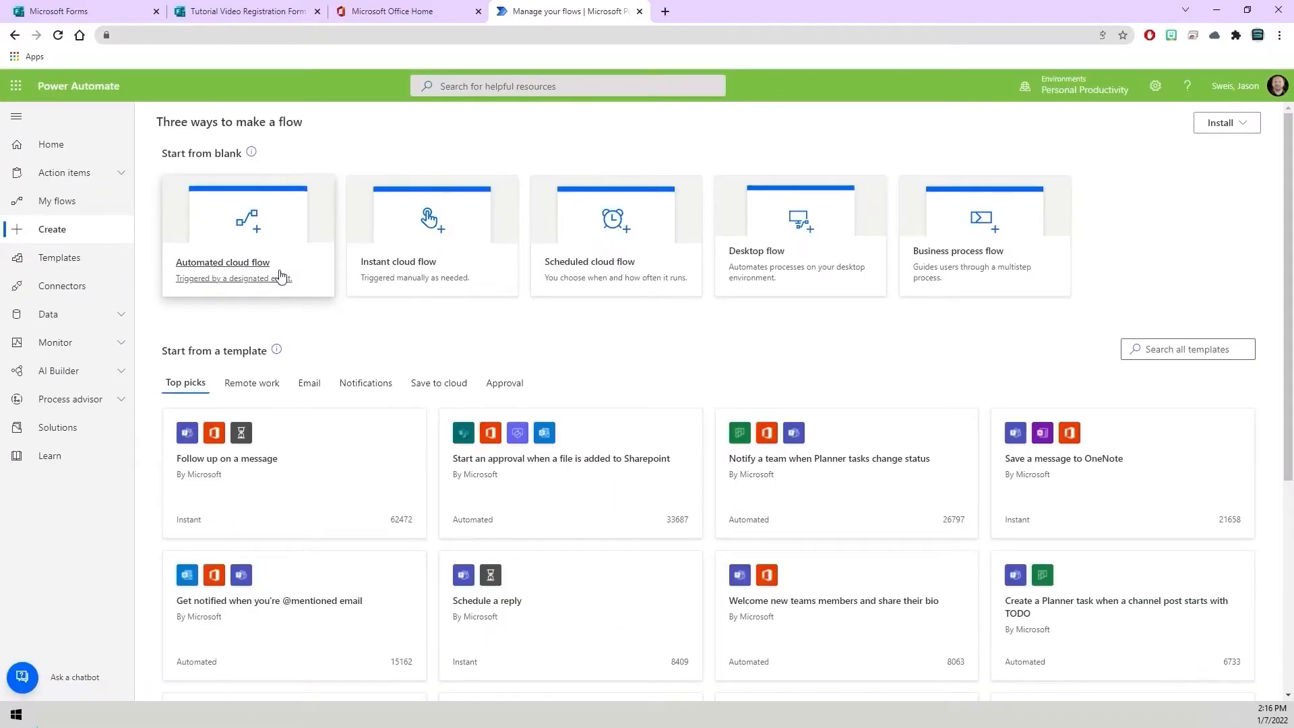
click(264, 242)
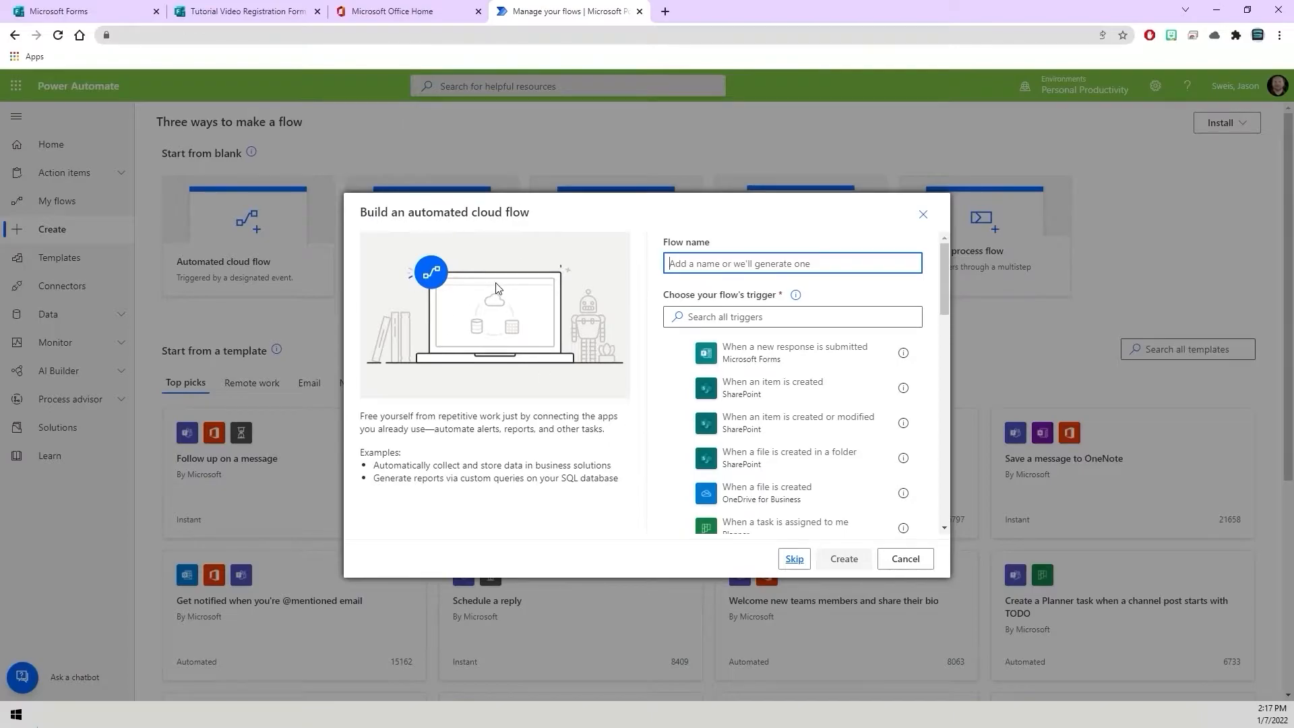
click(794, 560)
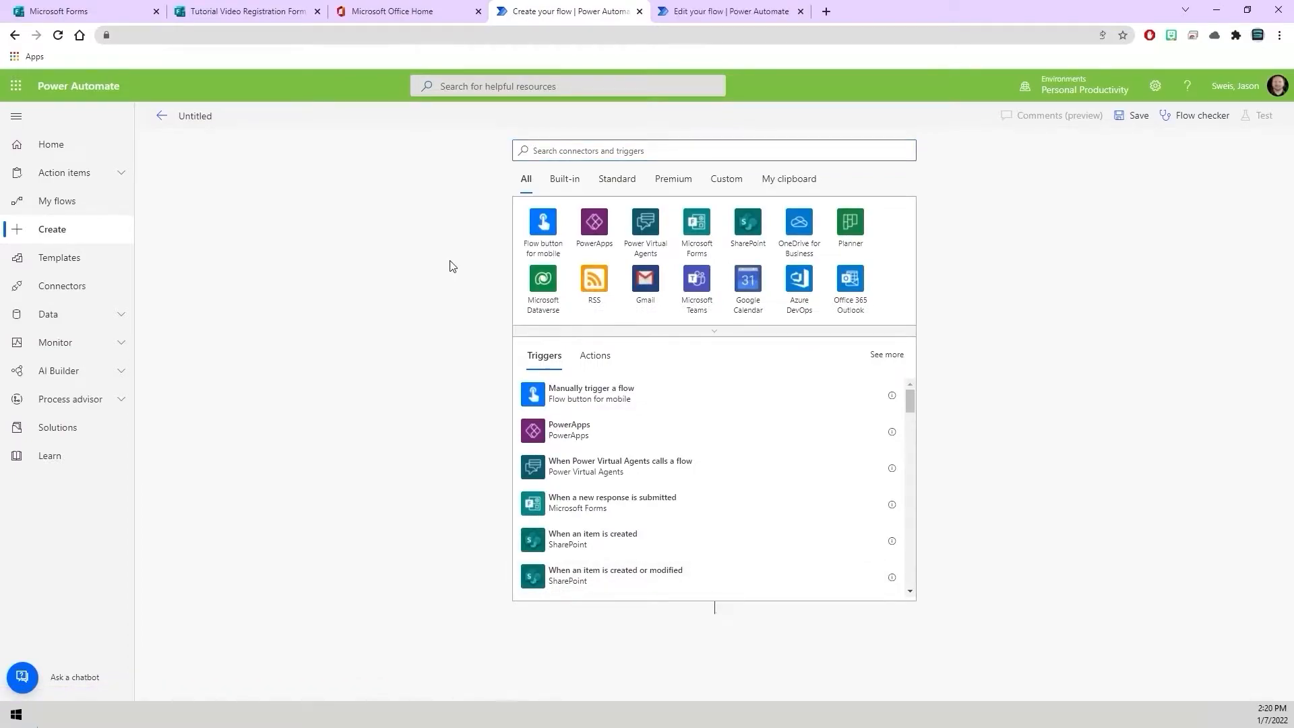
Add the Microsoft Forms trigger When a new response is submitted, using the Tutorial Video Registration Form.
click(562, 154)
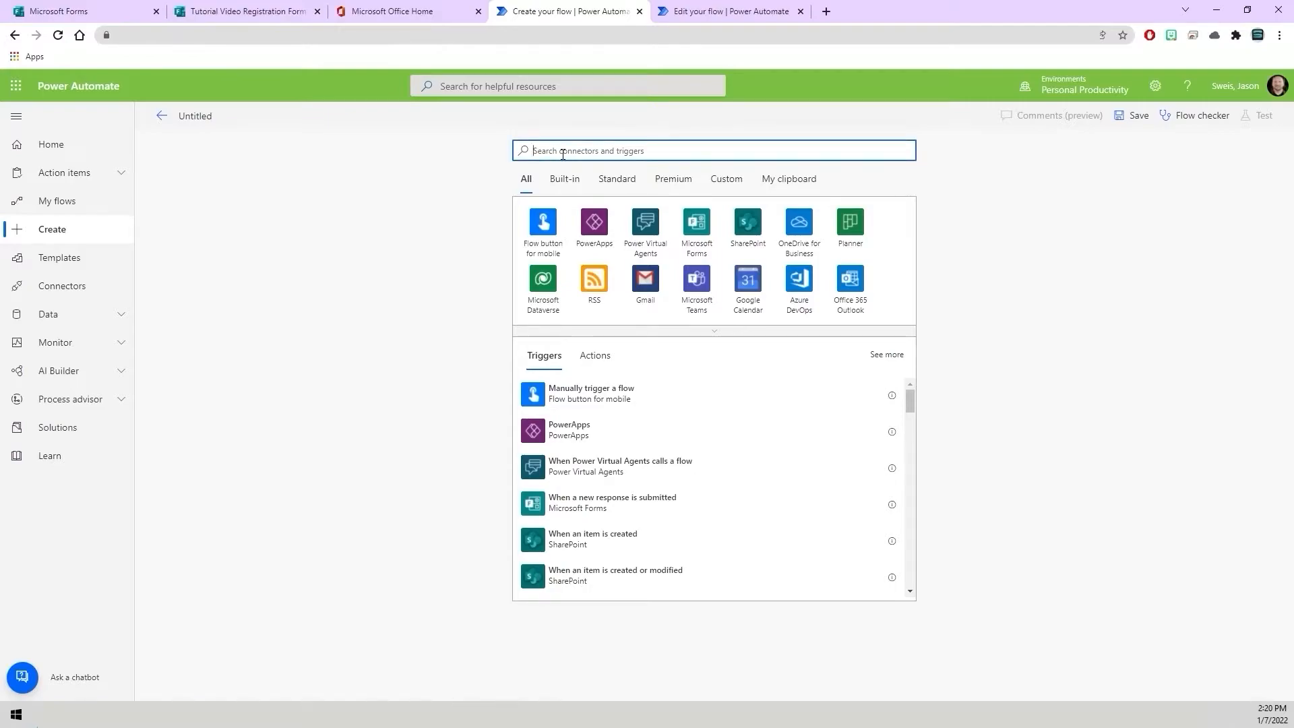
text(When)
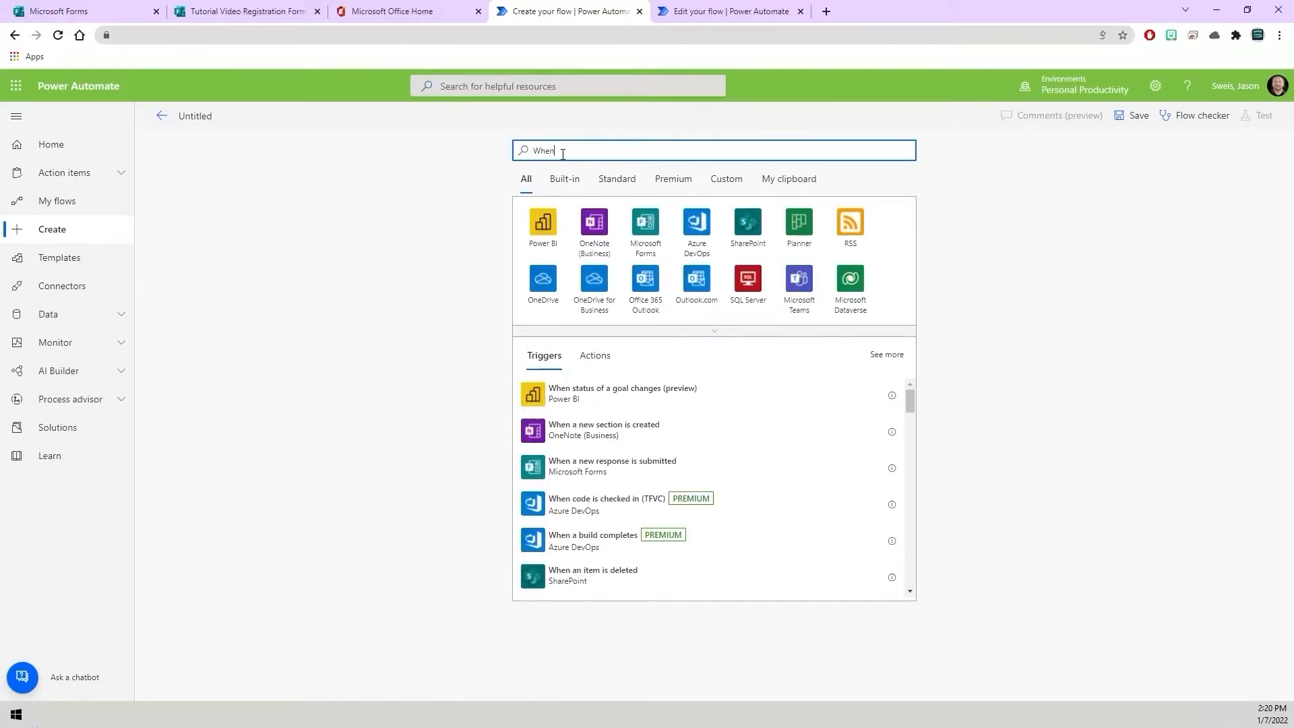
text( response)
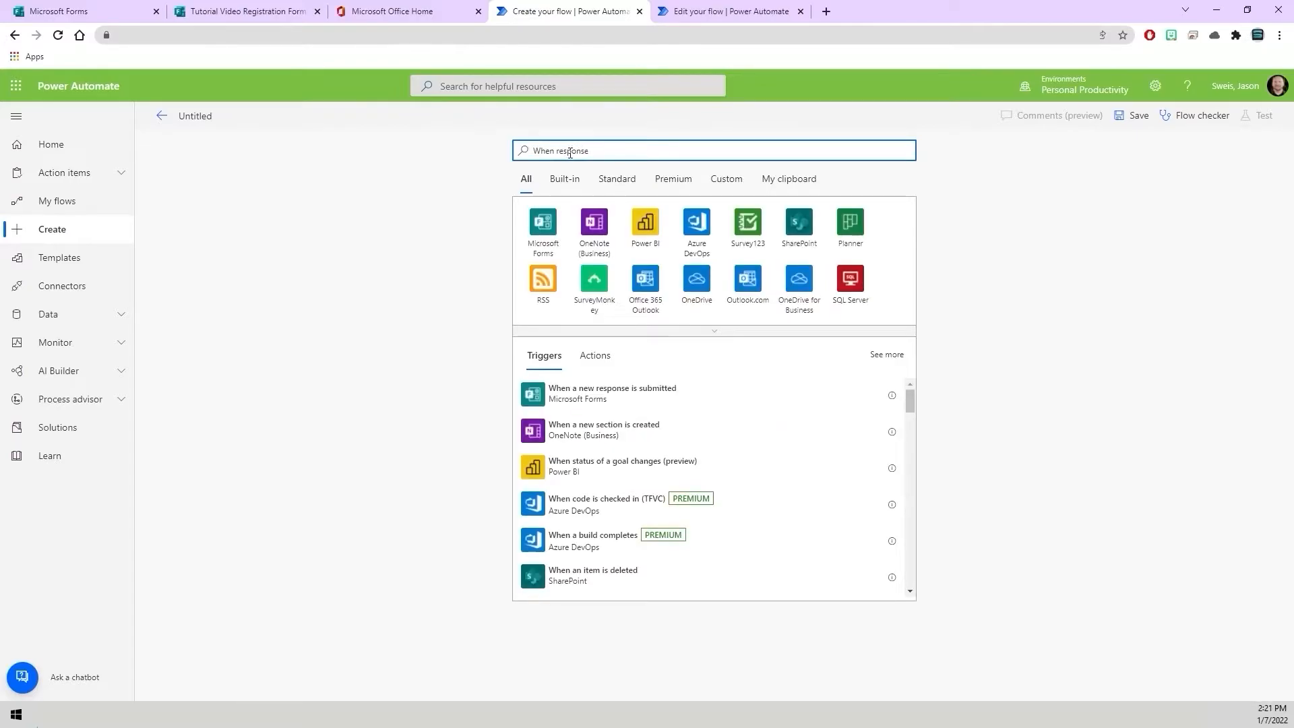
click(577, 403)
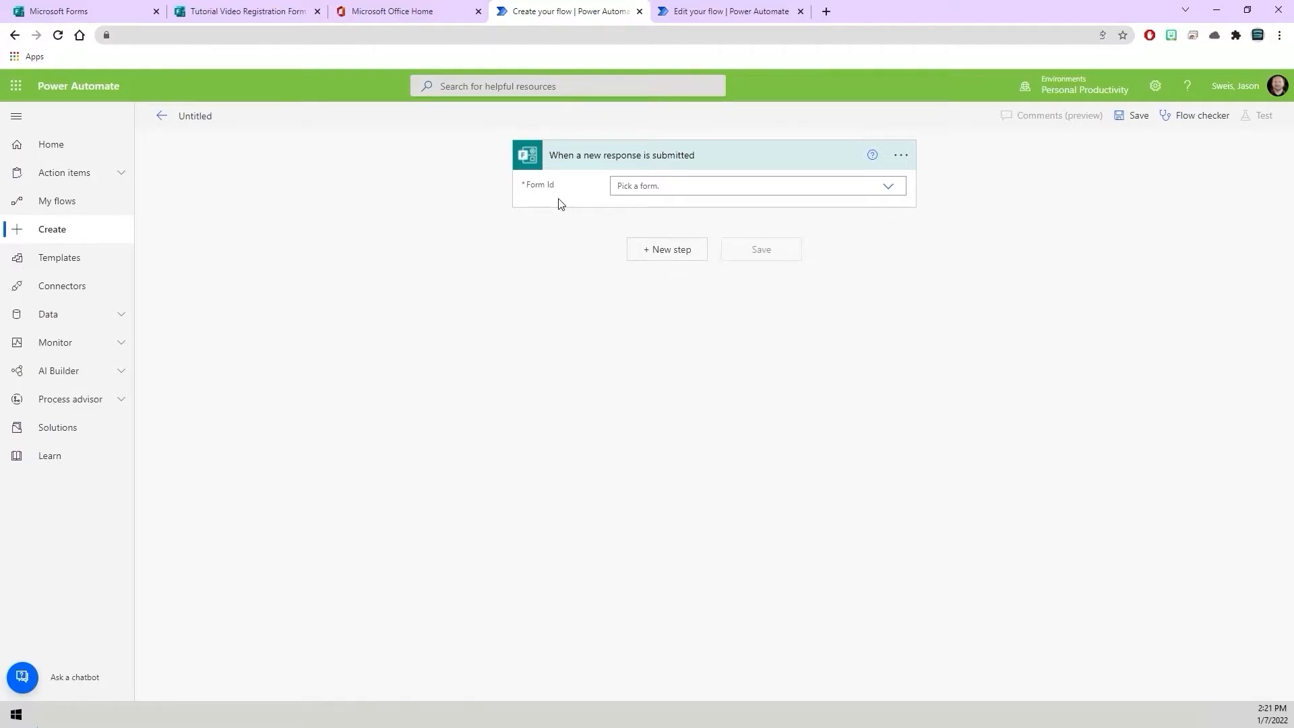
click(889, 188)
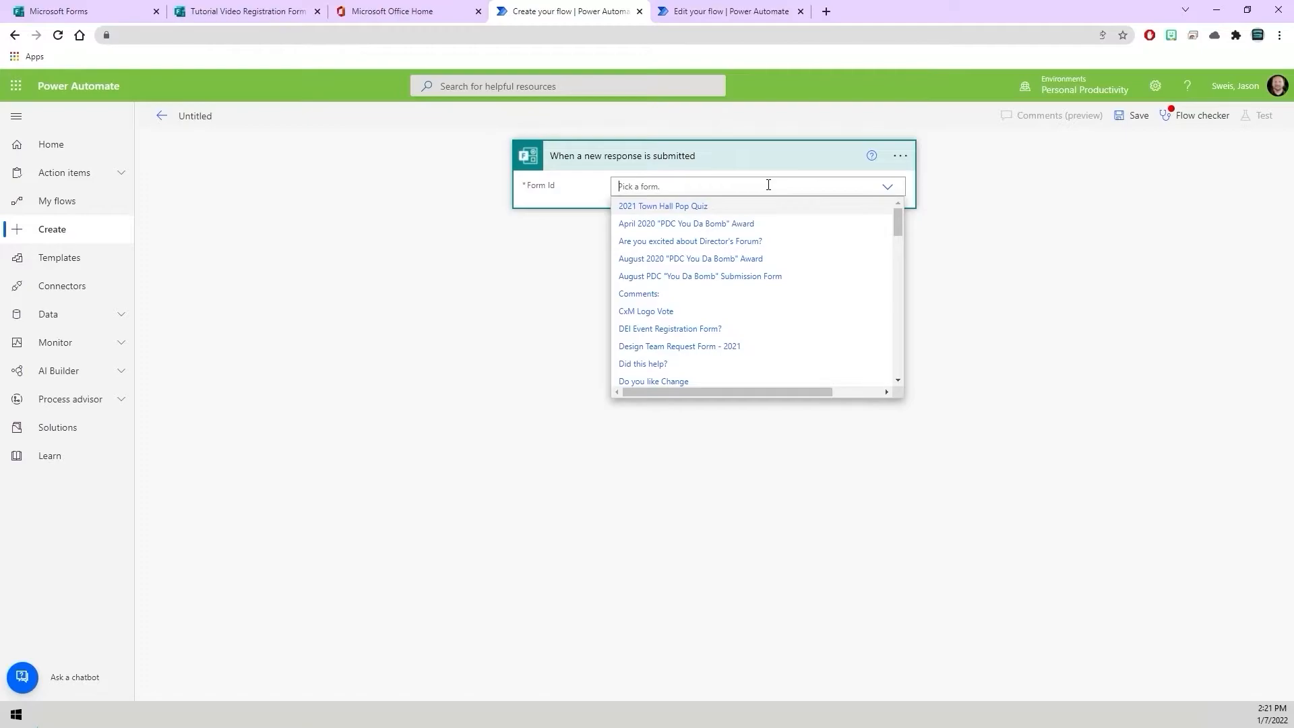
text(Tutorial)
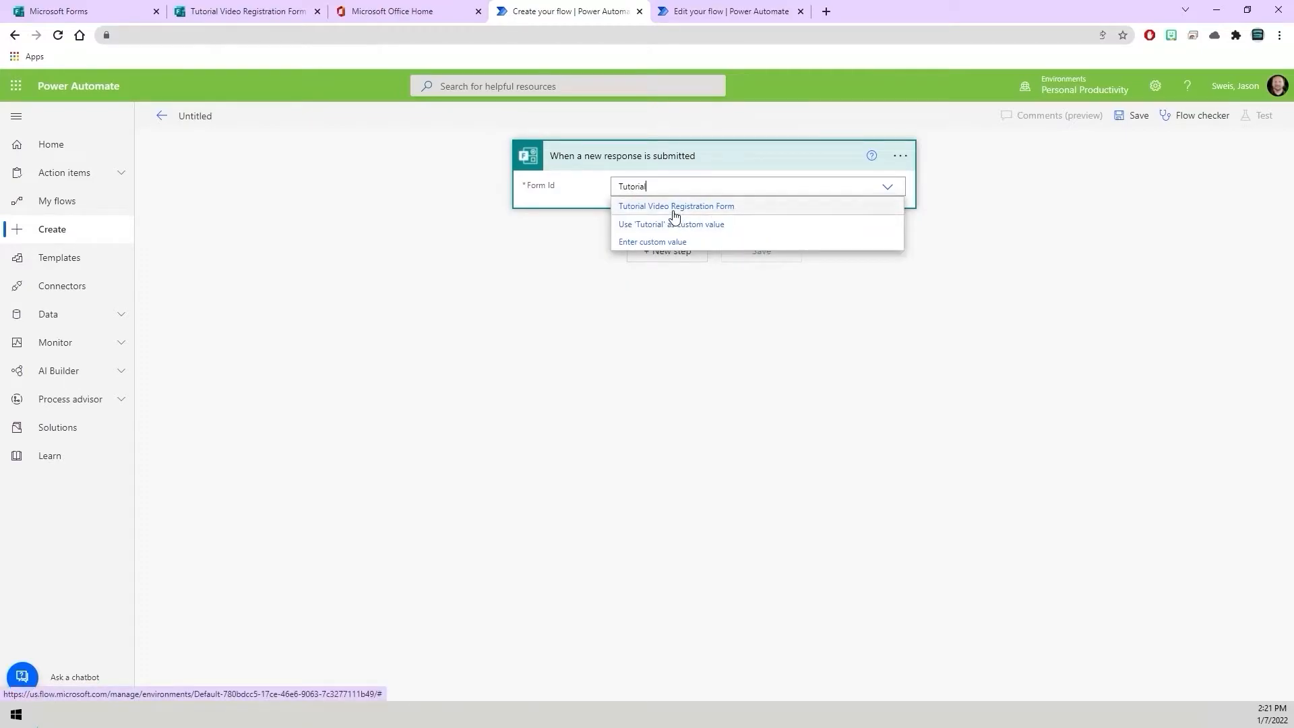
click(674, 216)
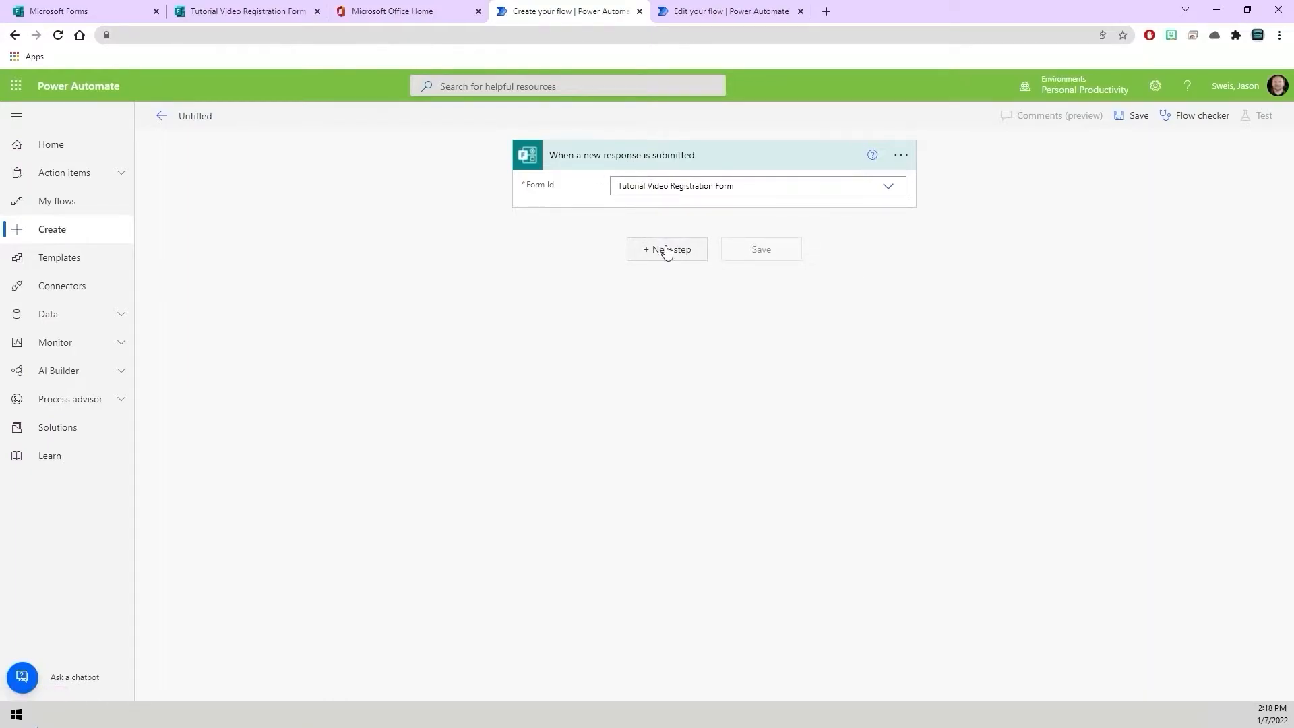
Add a Get response details action and set its form to Tutorial Video Registration Form.
click(666, 251)
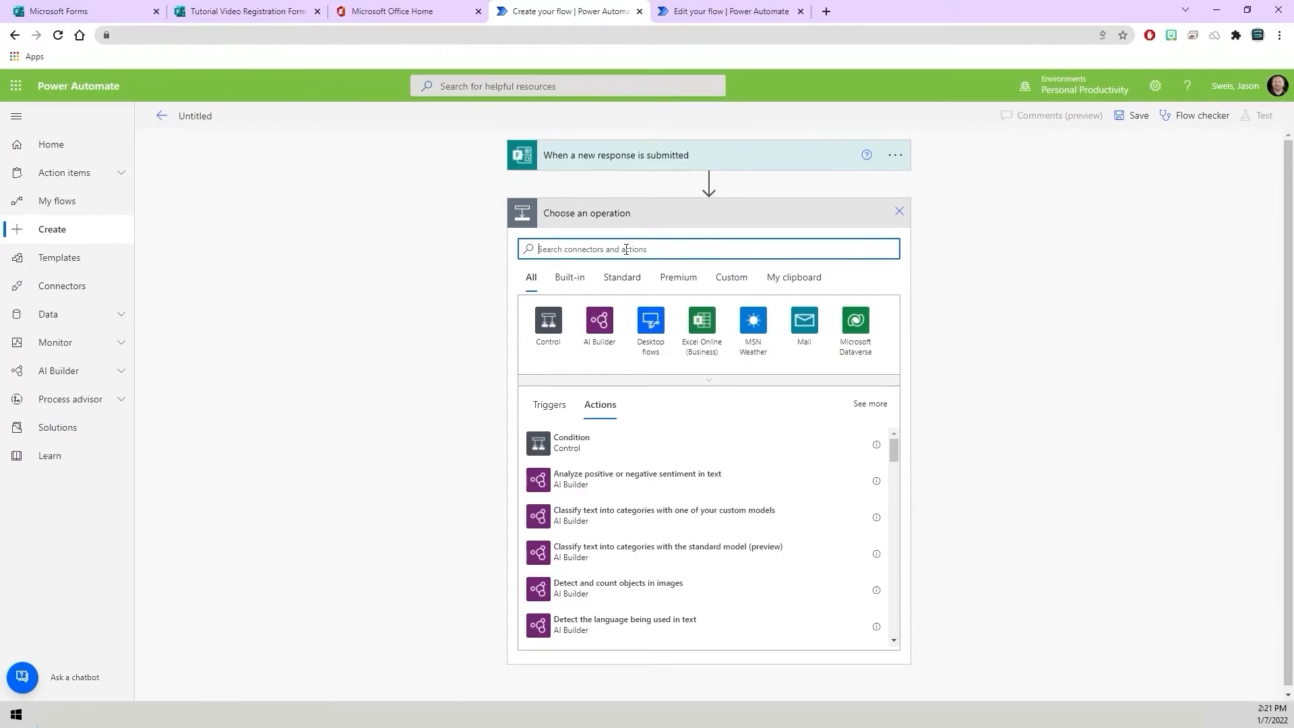
text(Get Response)
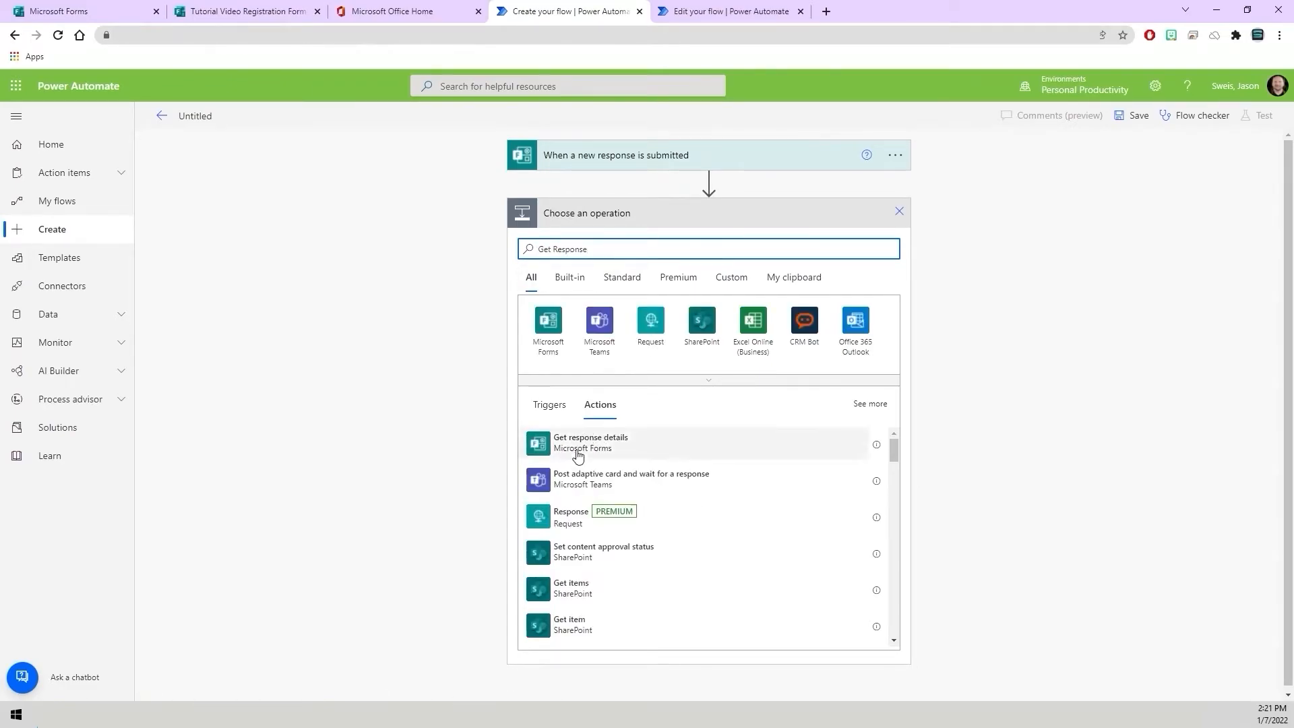
click(578, 445)
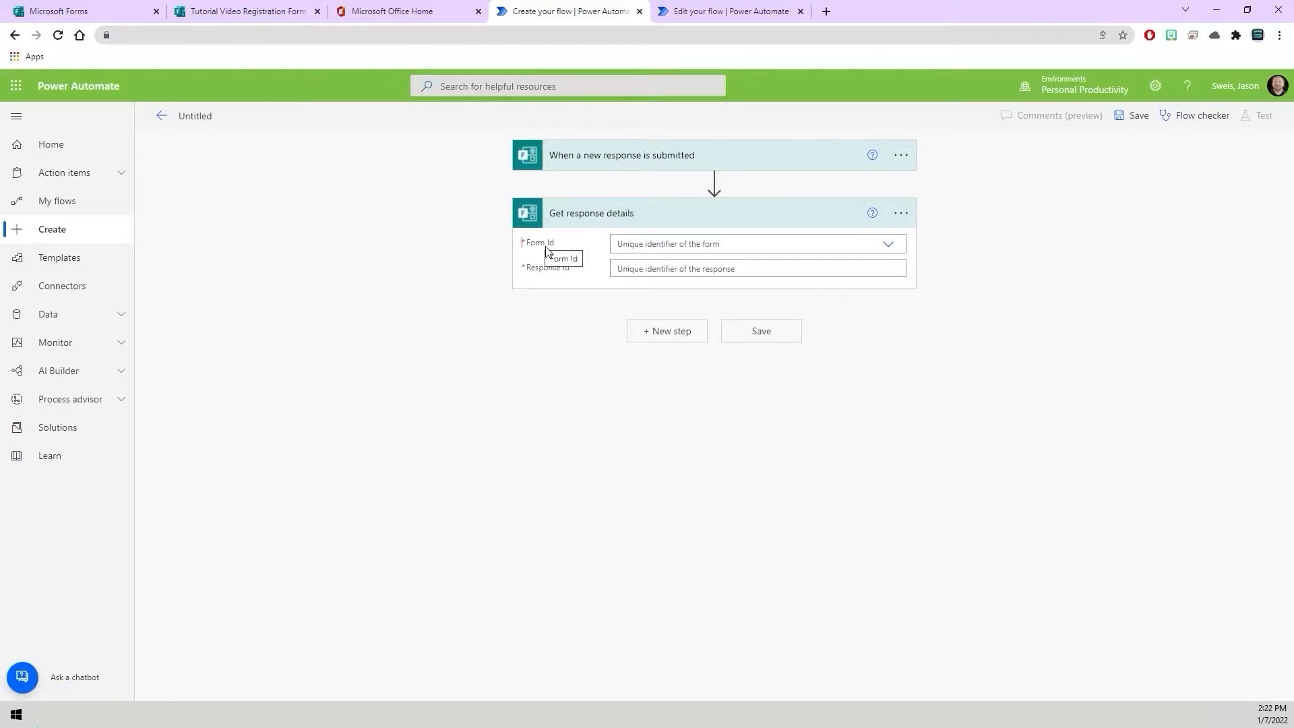
click(729, 241)
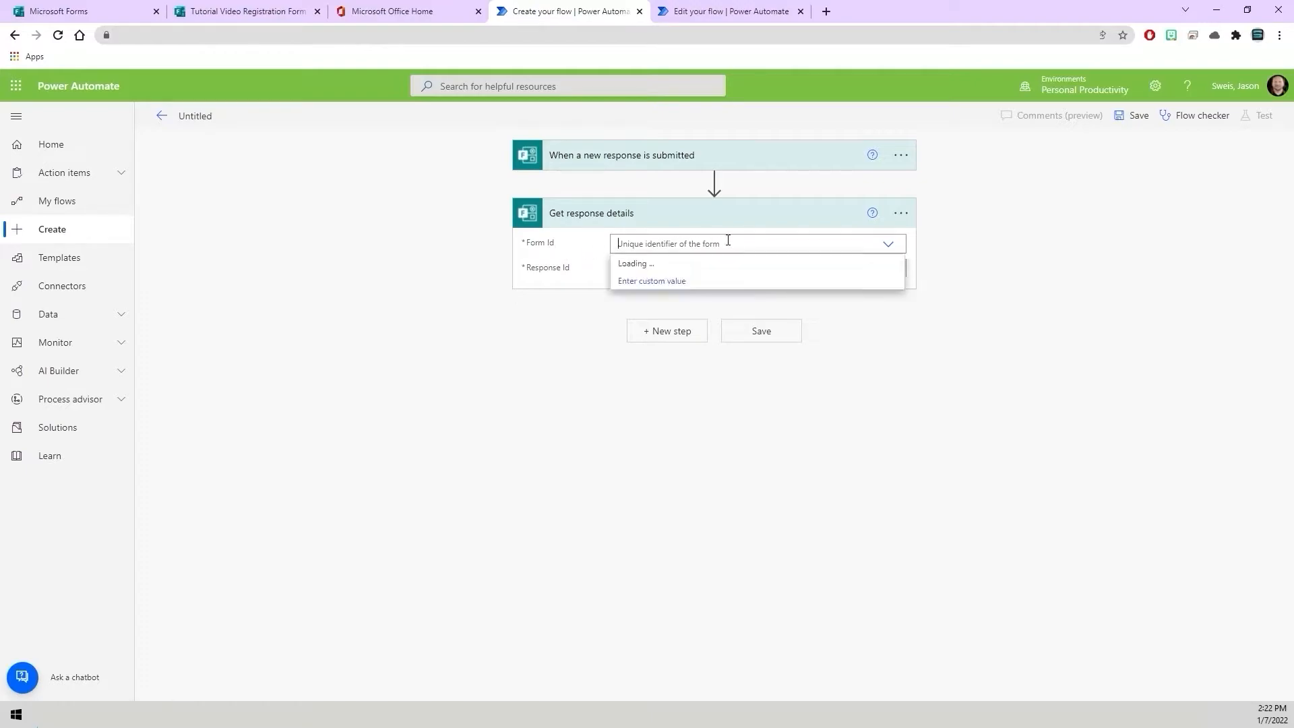
text(Tutorial)
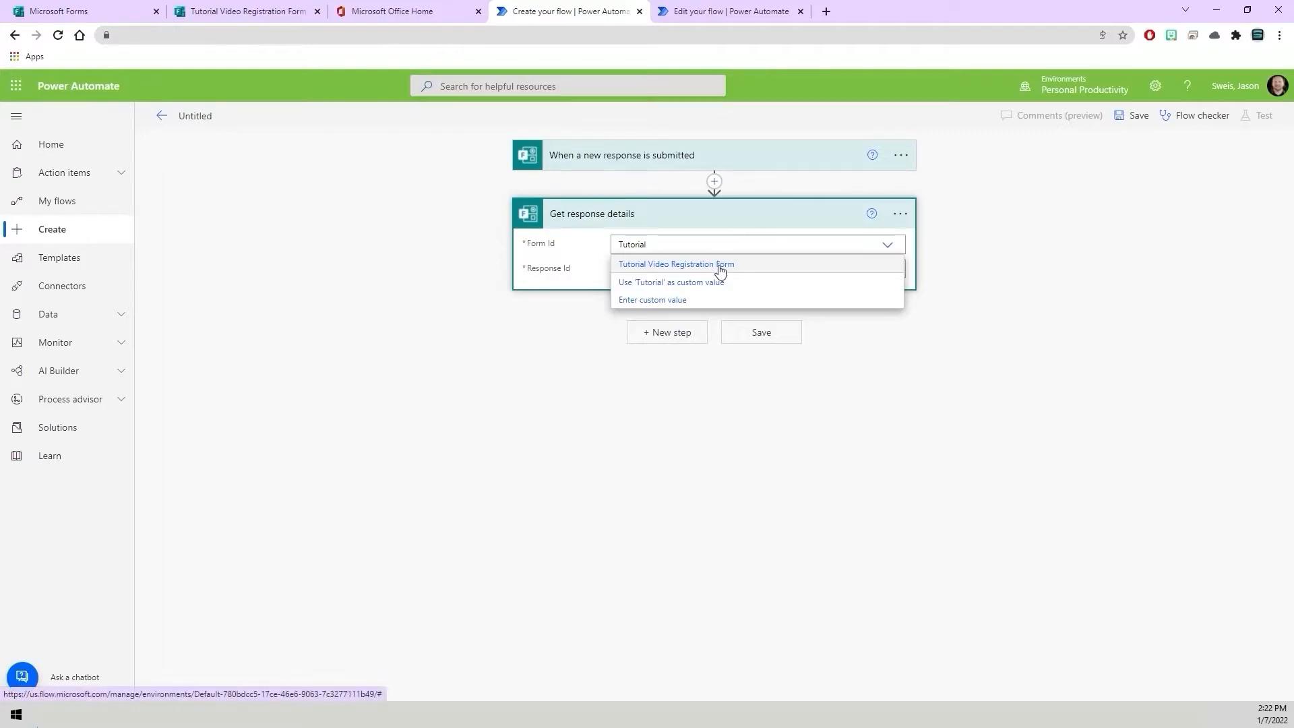
click(717, 265)
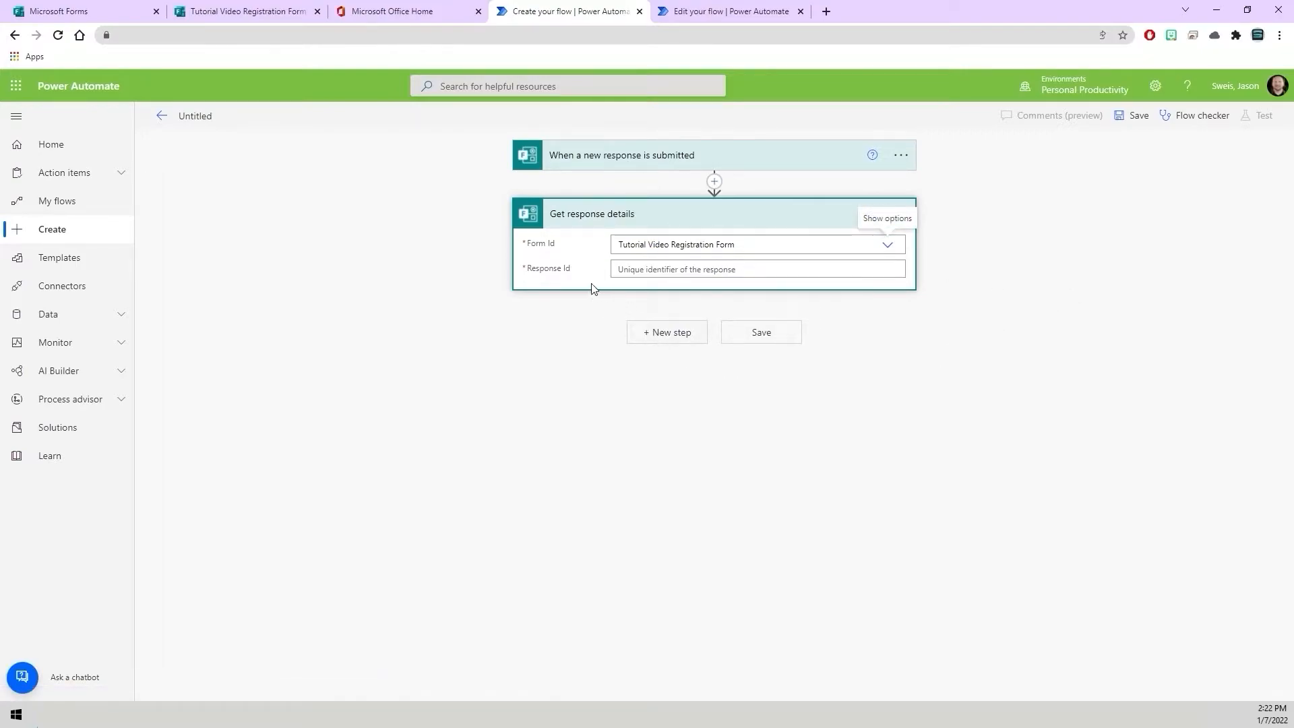
Set the action's Response Id to the trigger's Response Id dynamic content and collapse the action.
click(632, 270)
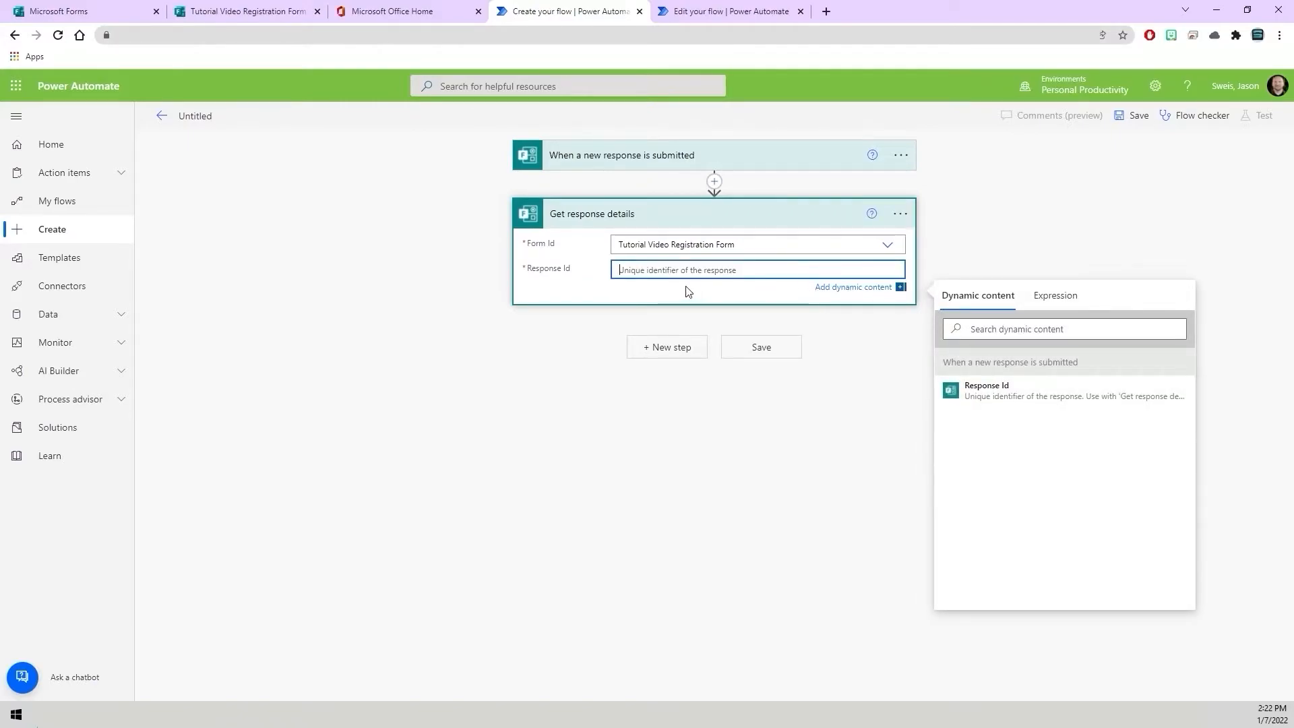
click(1004, 387)
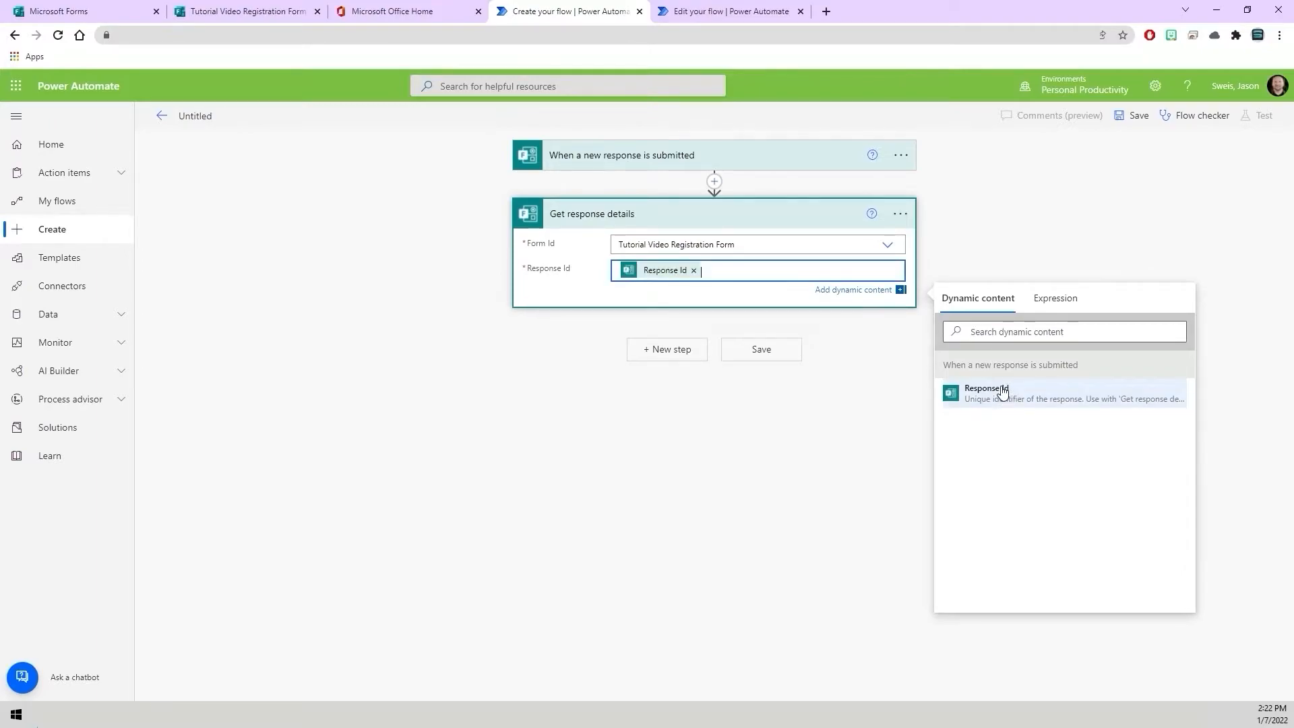
click(880, 424)
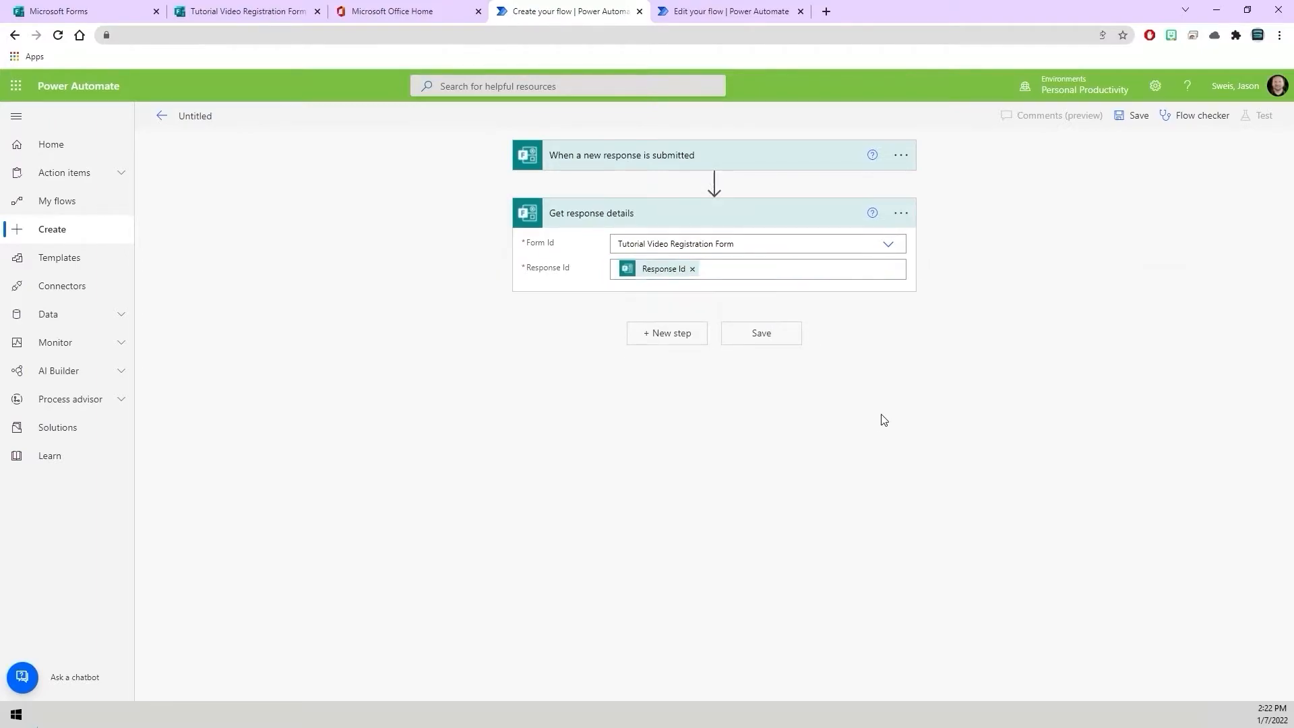
click(595, 287)
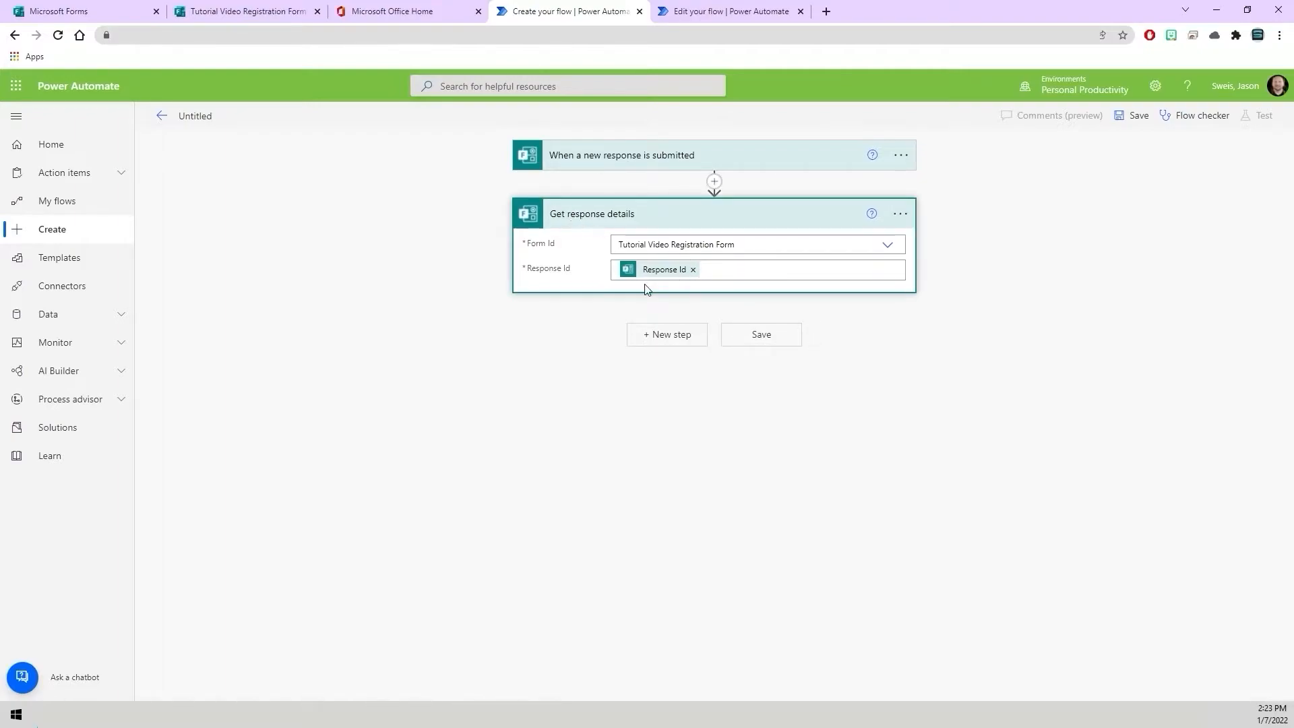
click(570, 216)
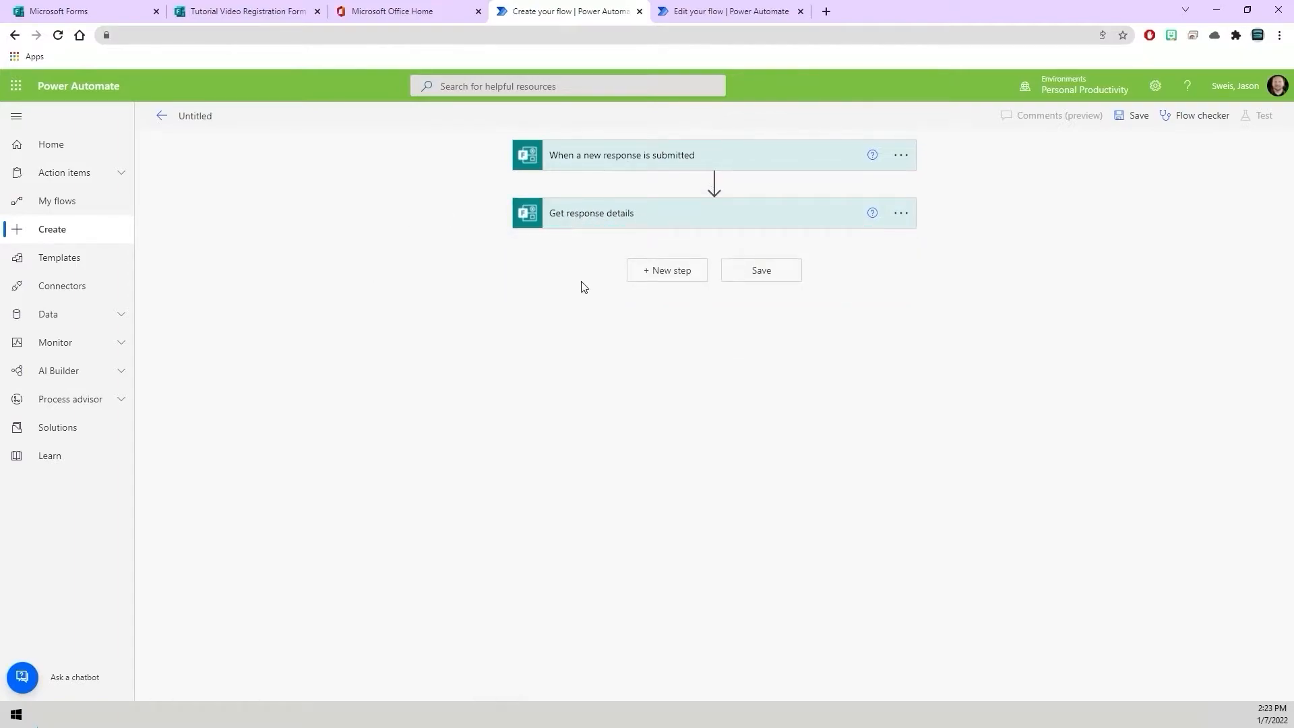
Add an Office 365 Outlook Get emails (V3) action after Get response details.
click(672, 337)
click(212, 714)
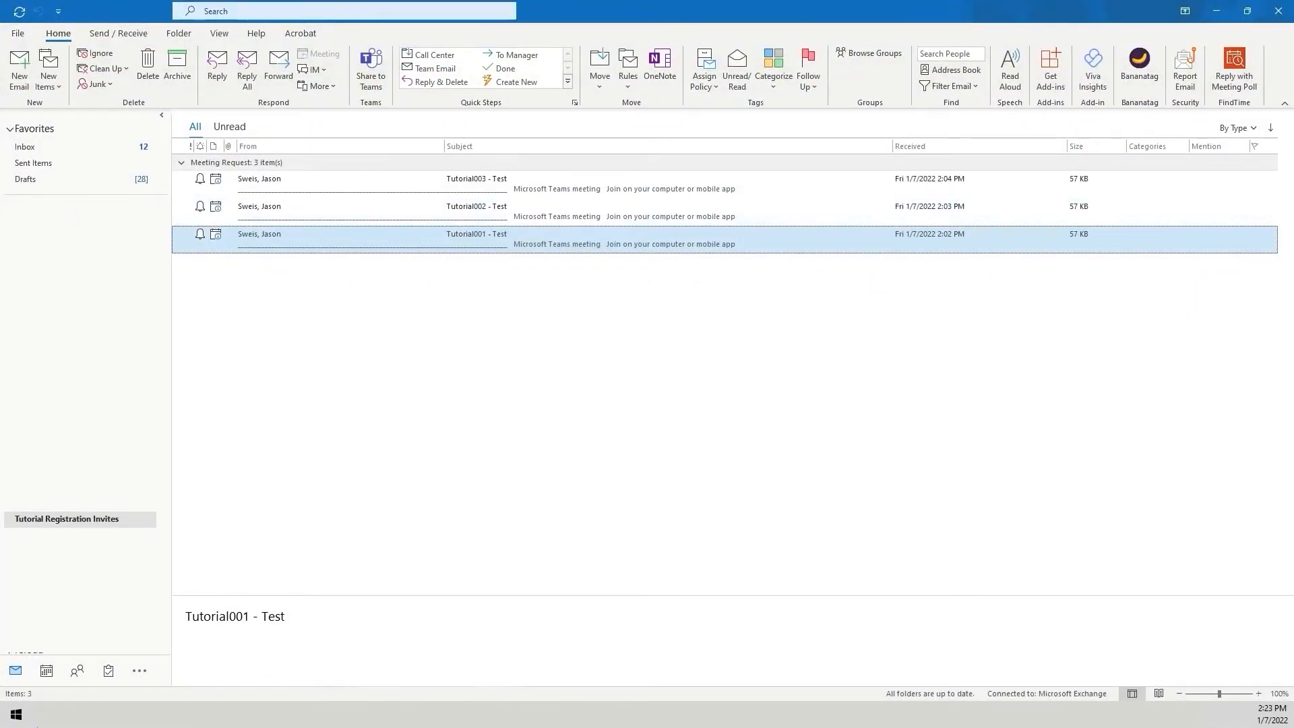
mouse_move(146, 714)
click(219, 658)
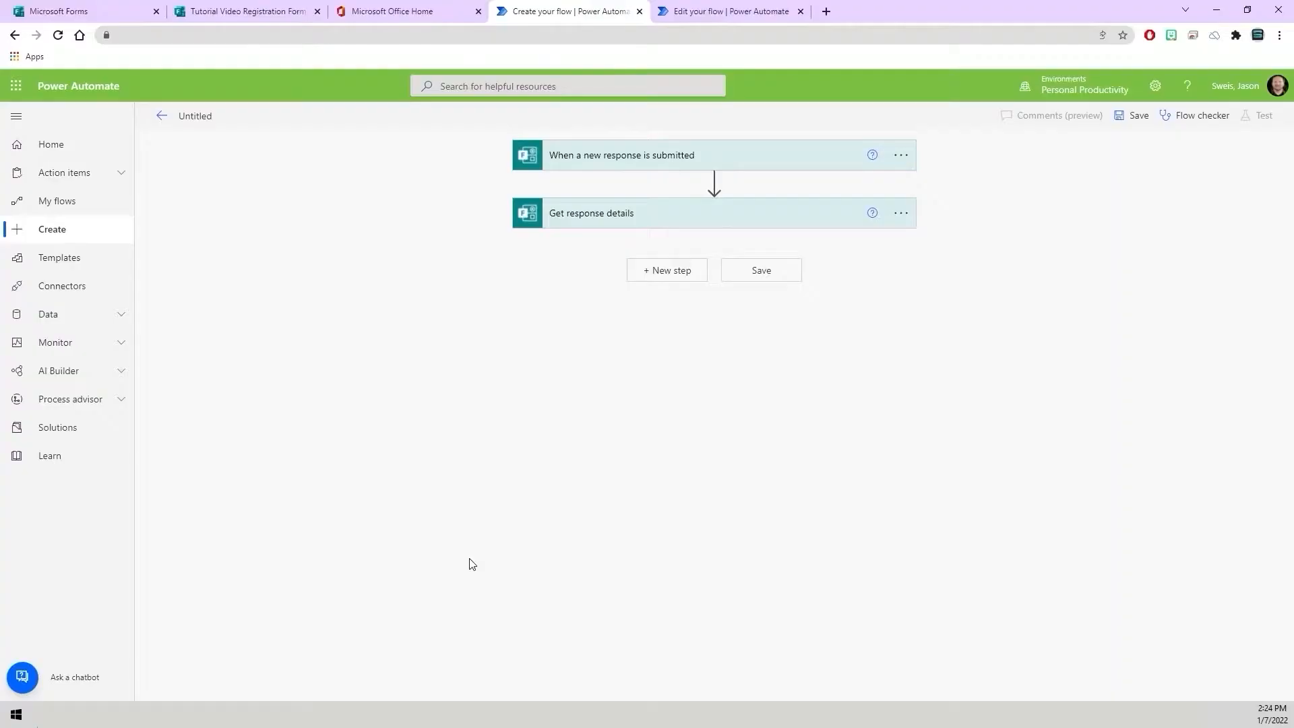
click(676, 275)
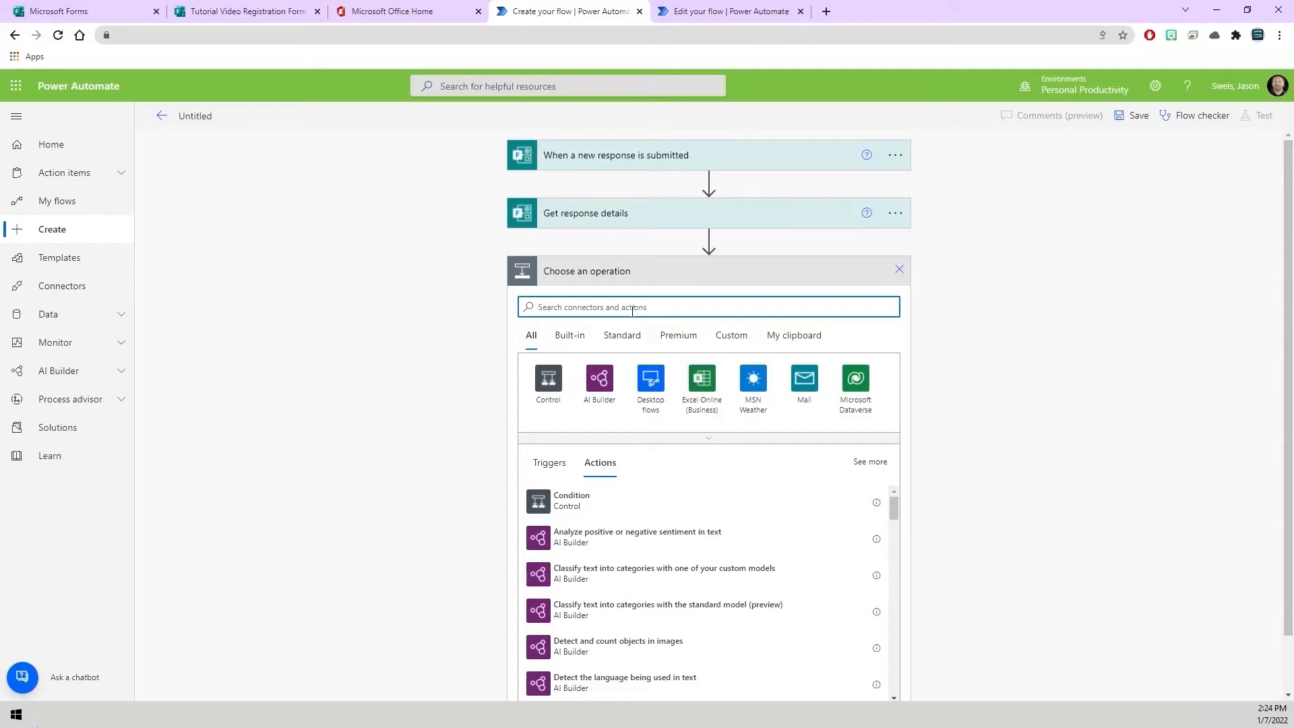
text(Get Email)
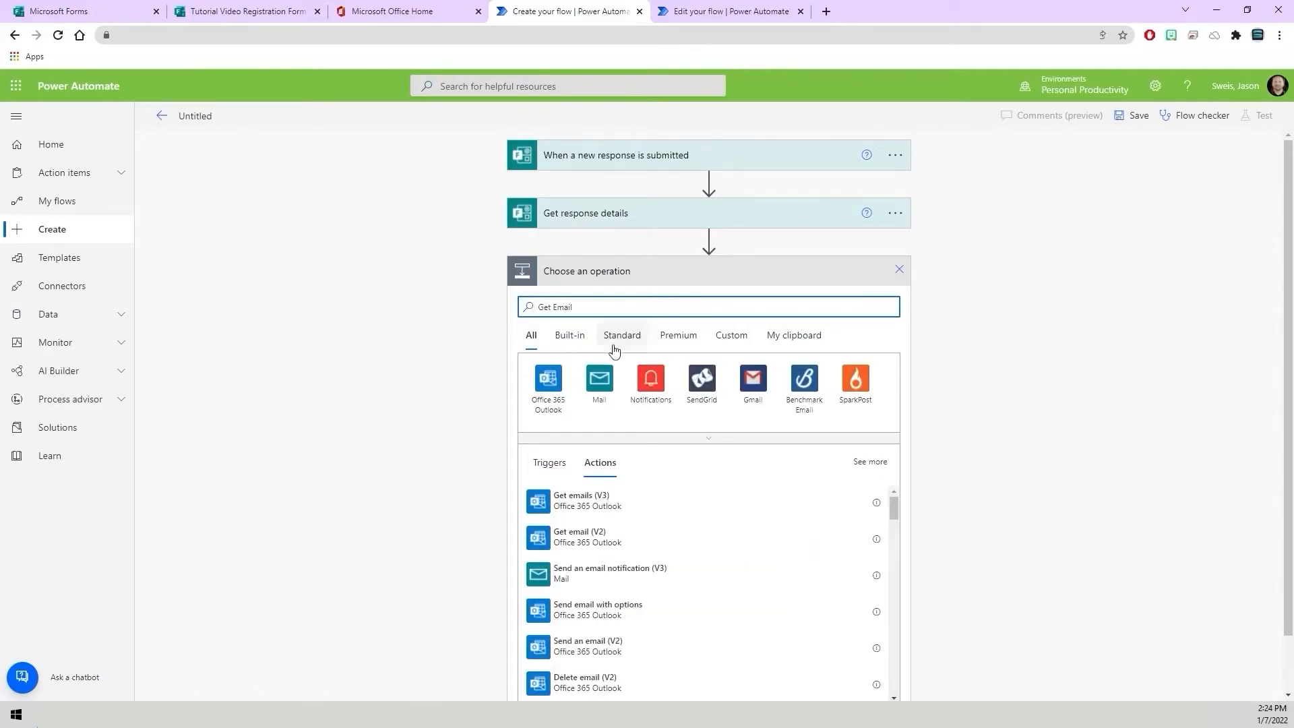
click(604, 509)
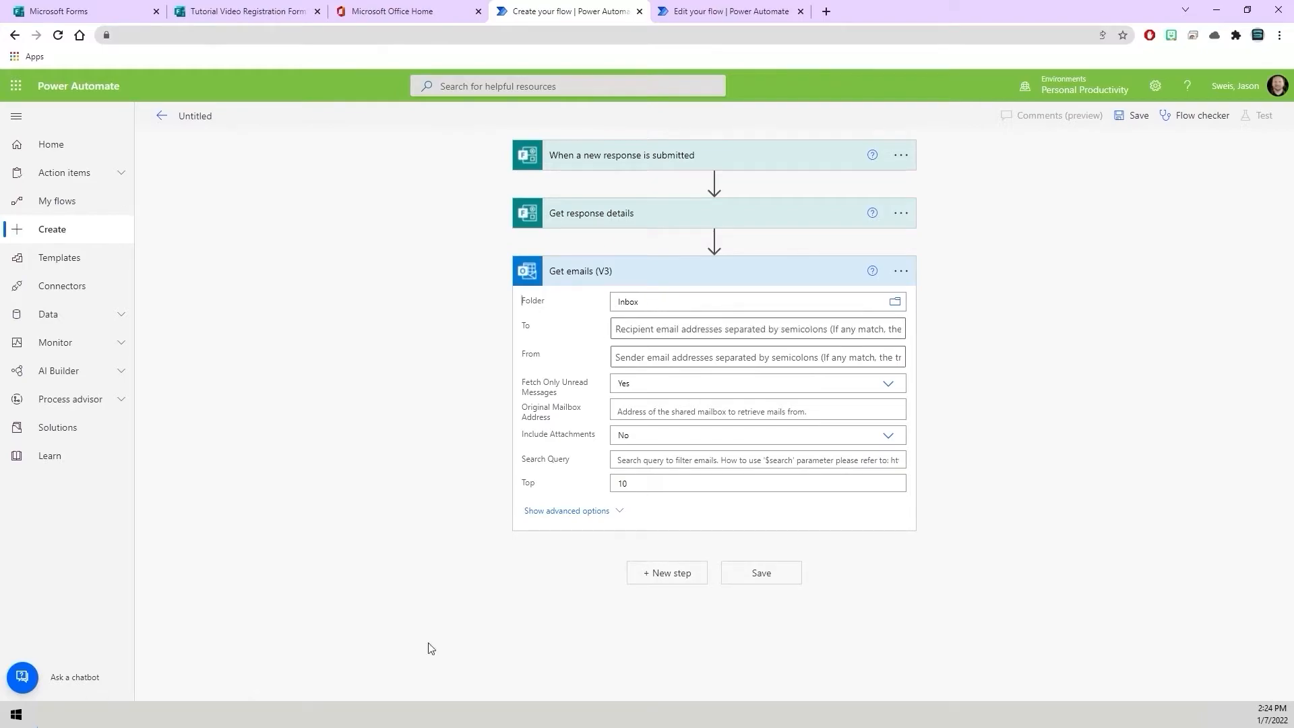
Set the Get emails folder to the Tutorial Registration Invites mail folder.
key(alt+Tab)
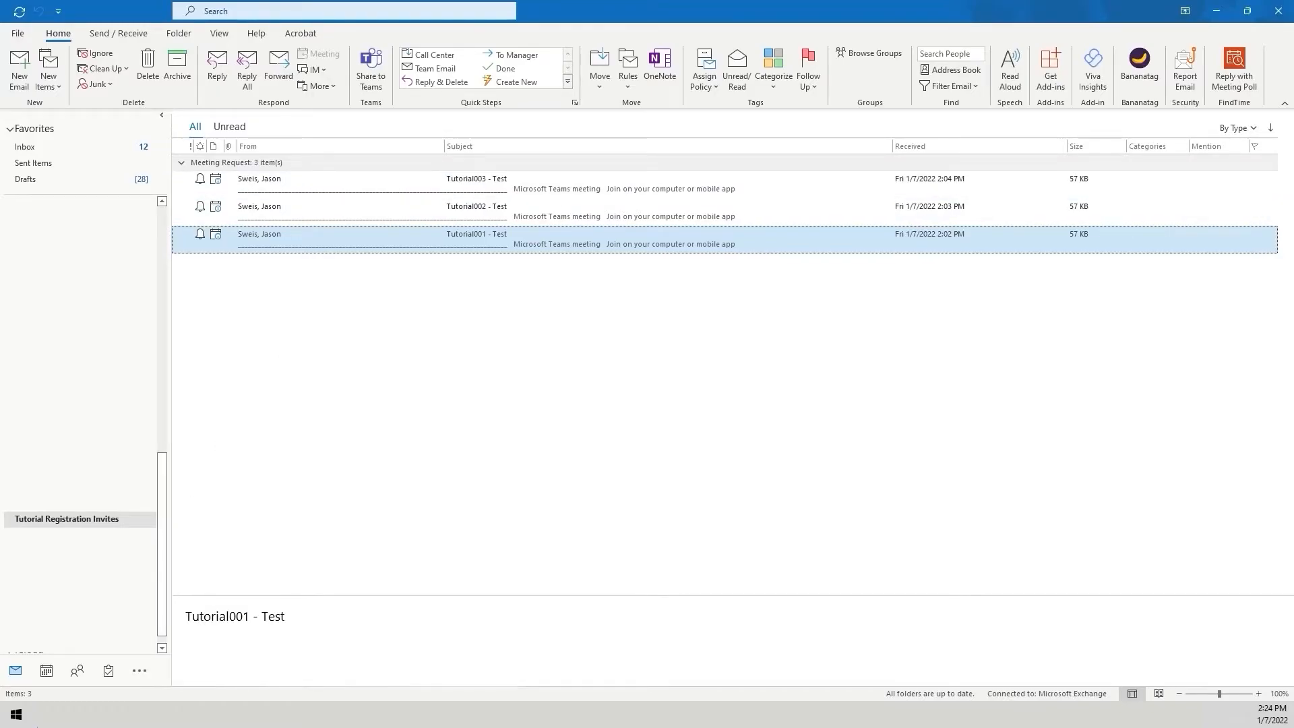
click(148, 714)
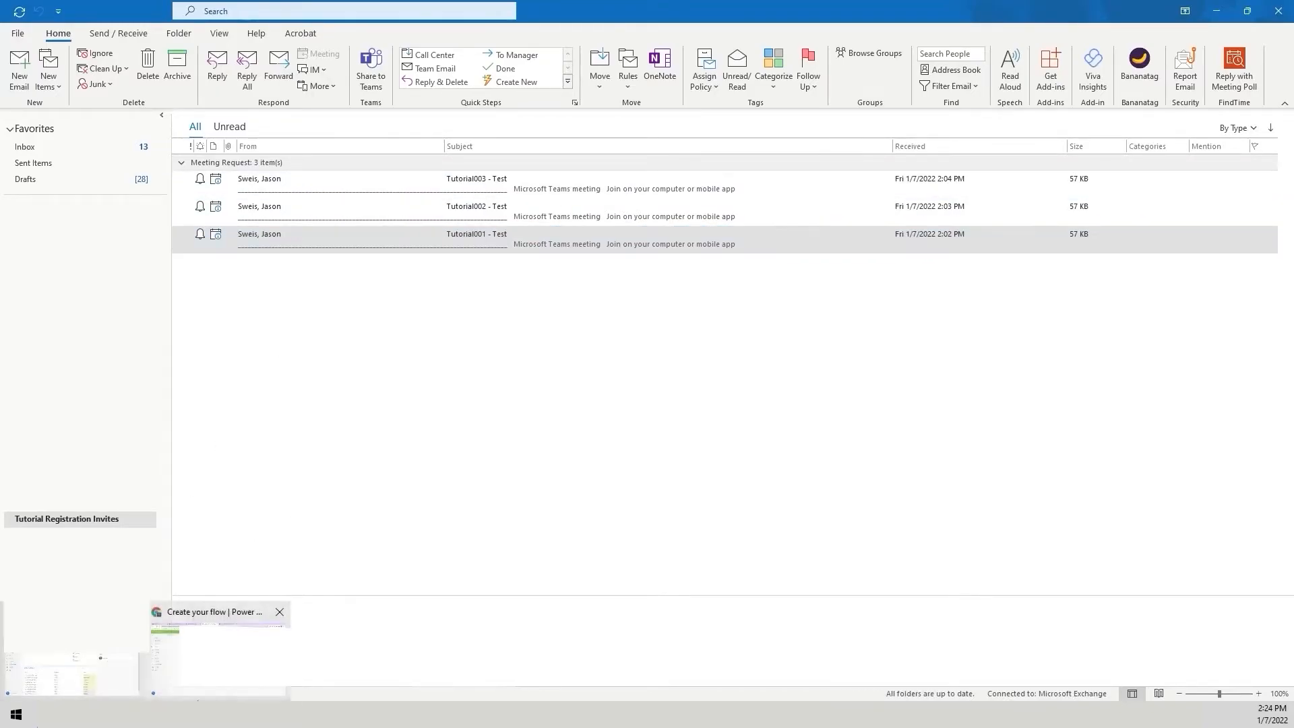
click(199, 674)
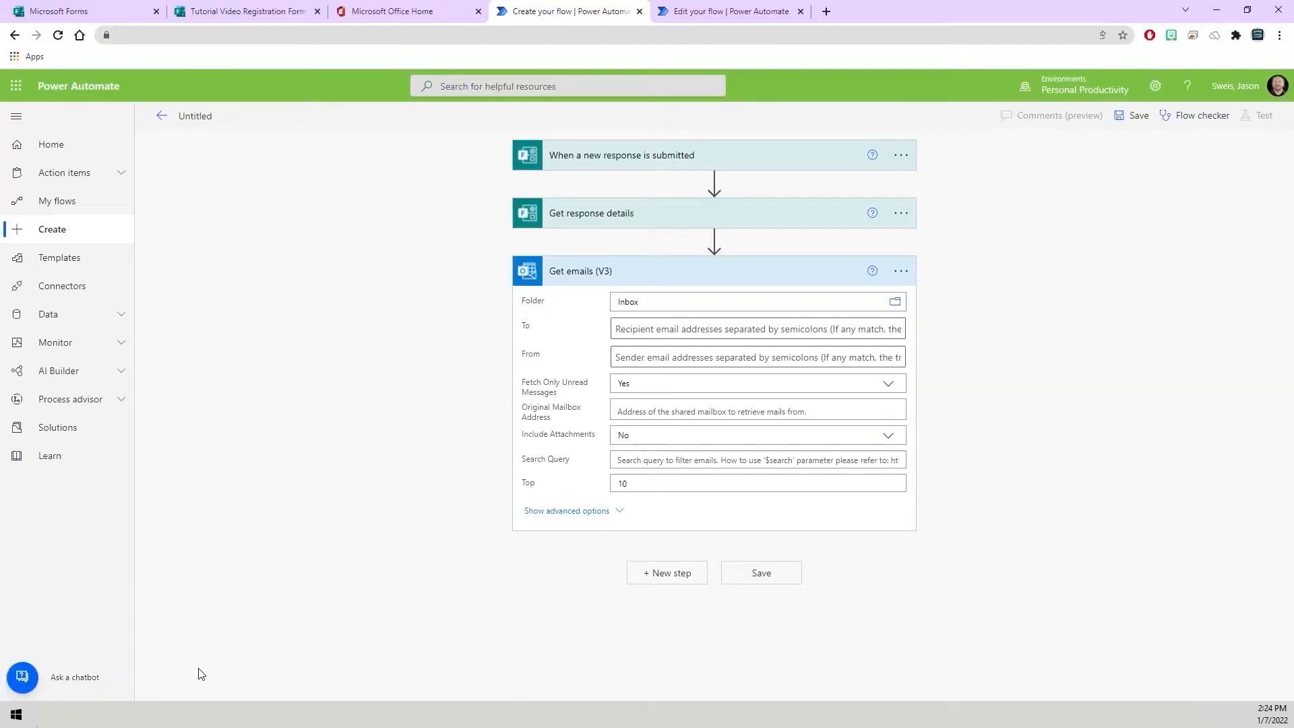
click(900, 305)
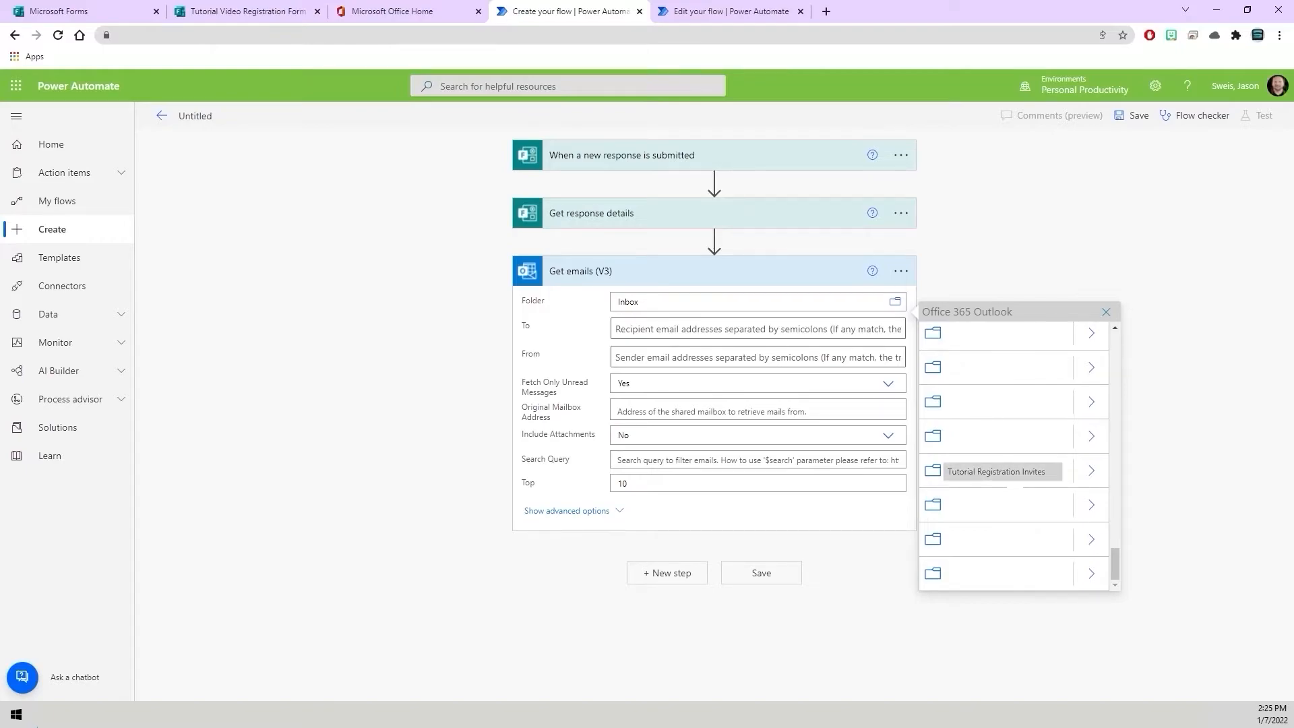
click(1001, 471)
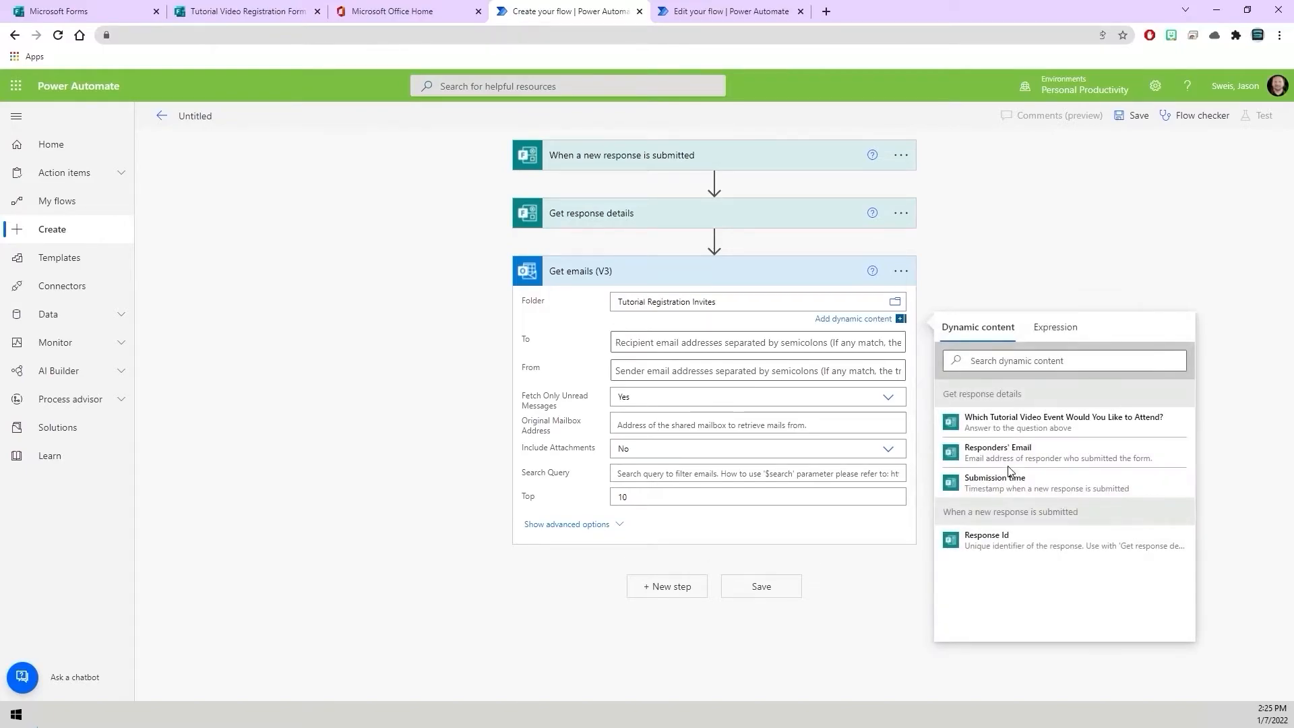
click(1013, 278)
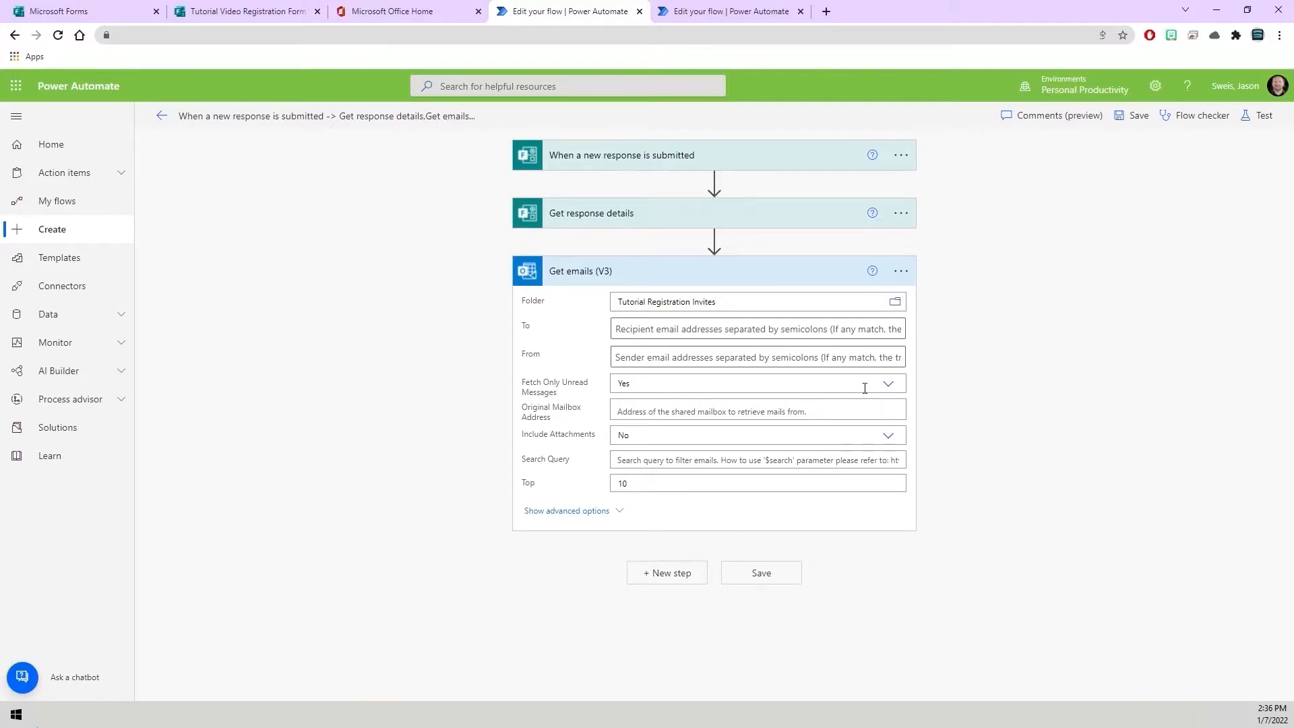
Set Fetch Only Unread Messages to No and collapse the Get emails action.
click(889, 387)
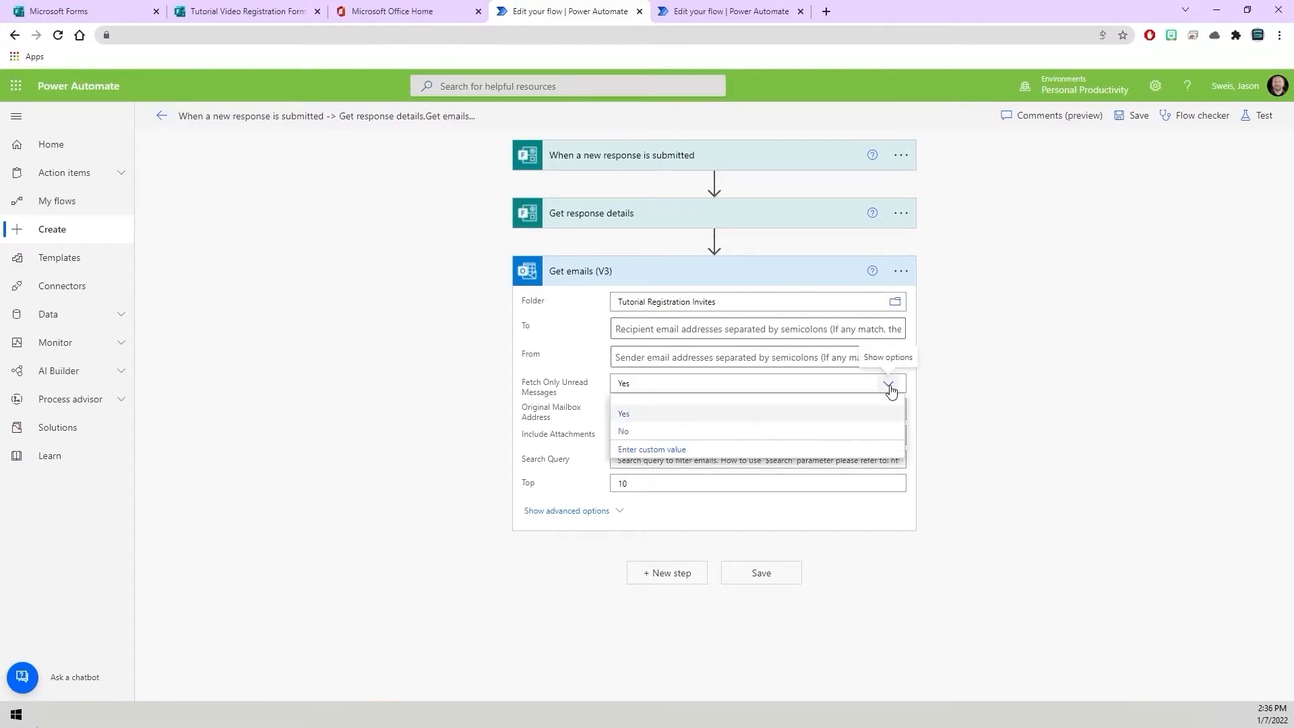
click(775, 437)
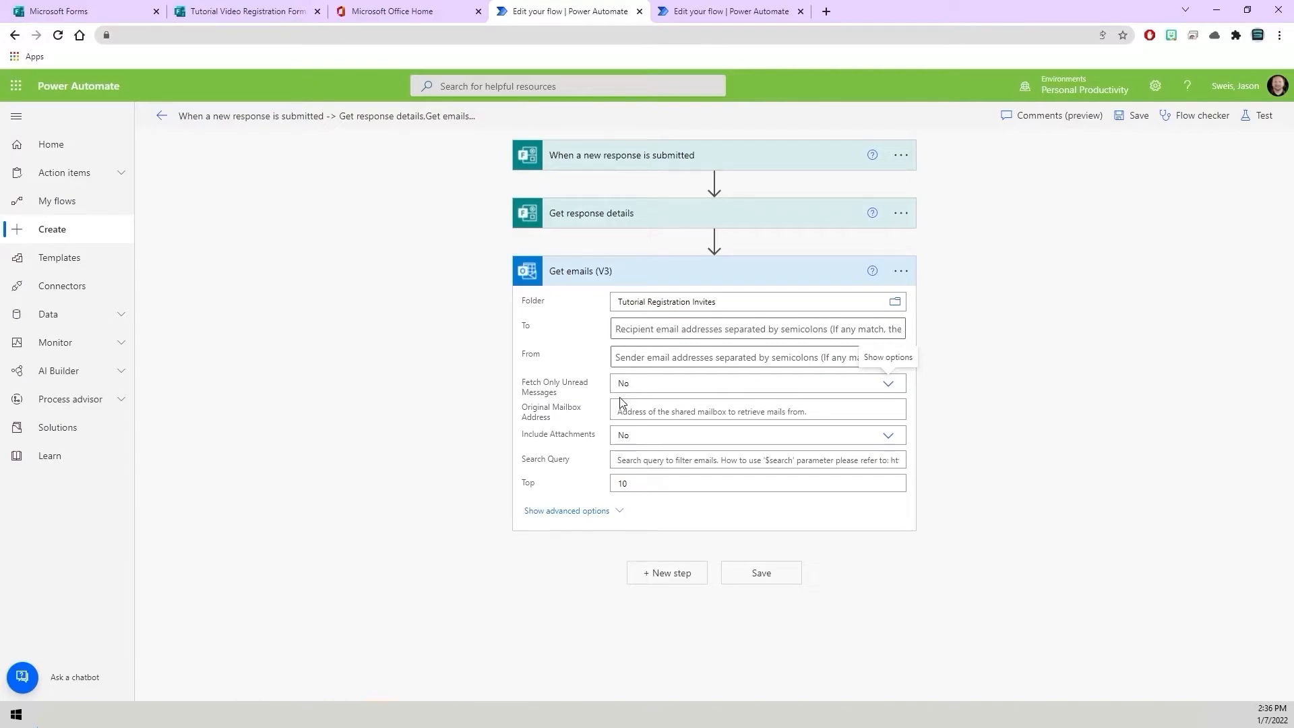
click(571, 279)
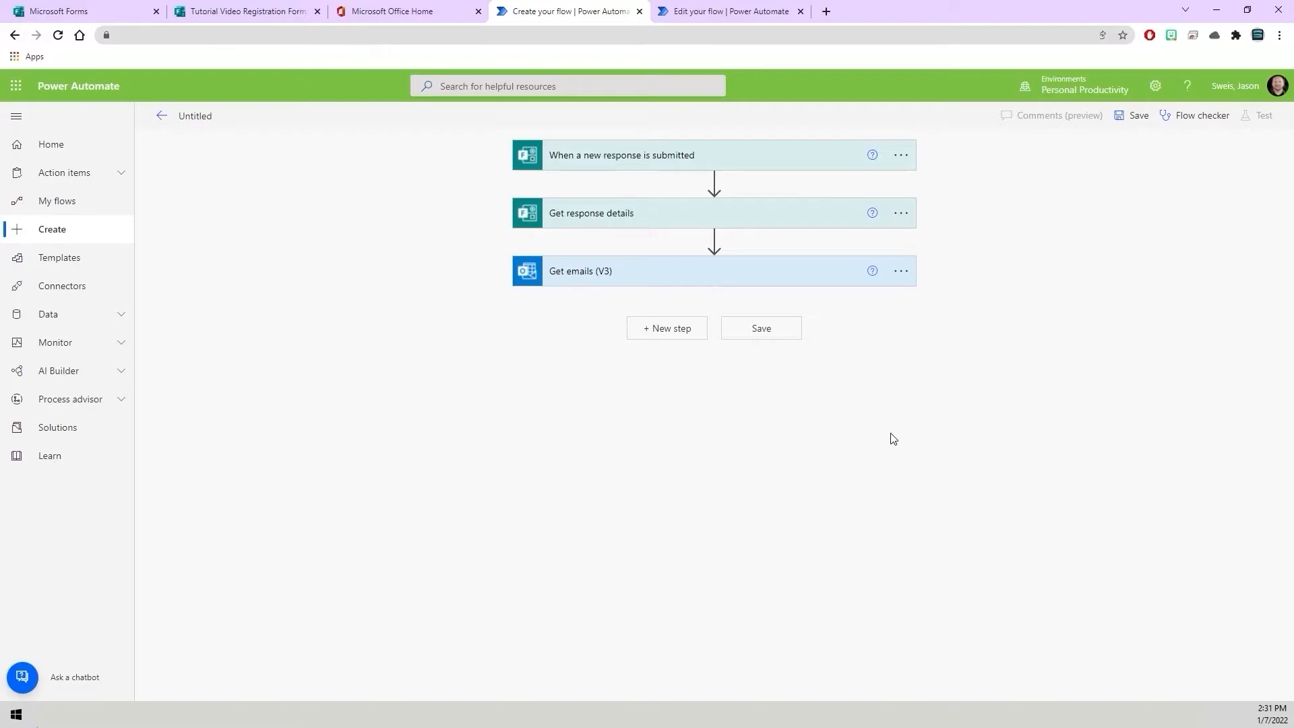
Save the flow with the trigger, Get response details and Get emails (V3) actions.
click(586, 282)
click(587, 273)
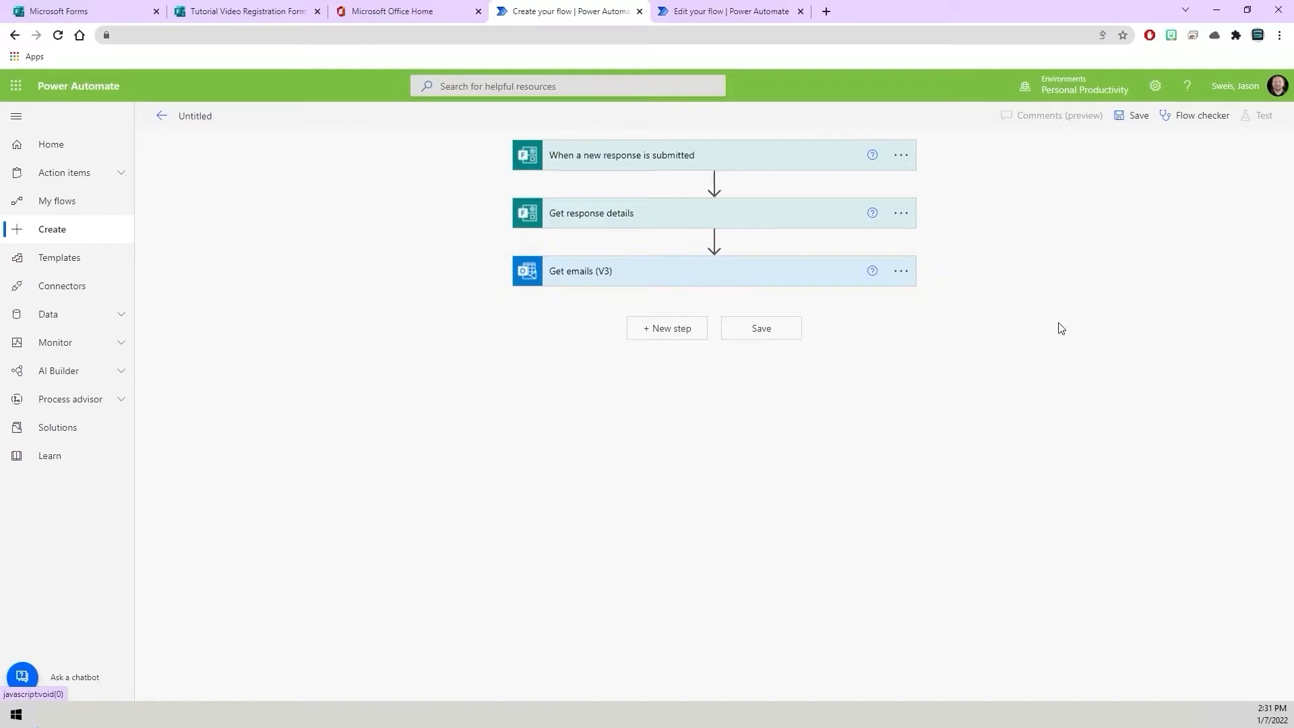
click(780, 336)
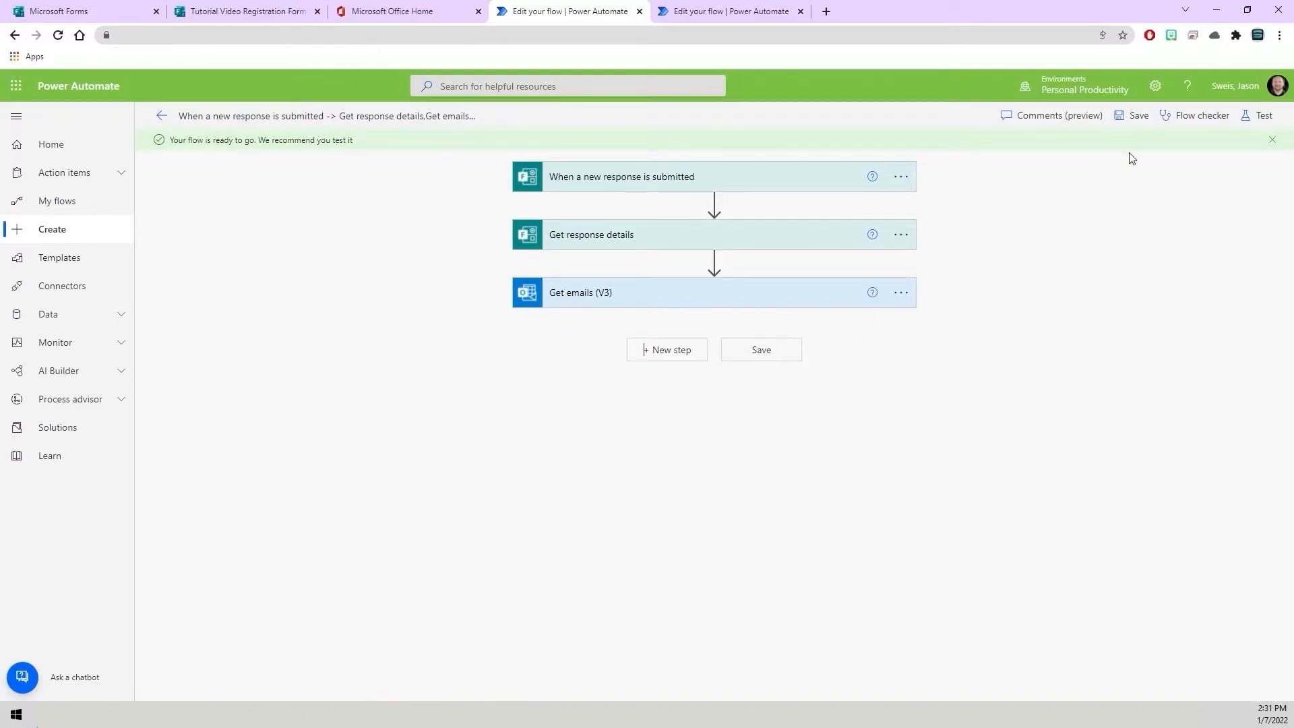
Start a manual test of the flow so it waits for a new form response.
click(1261, 122)
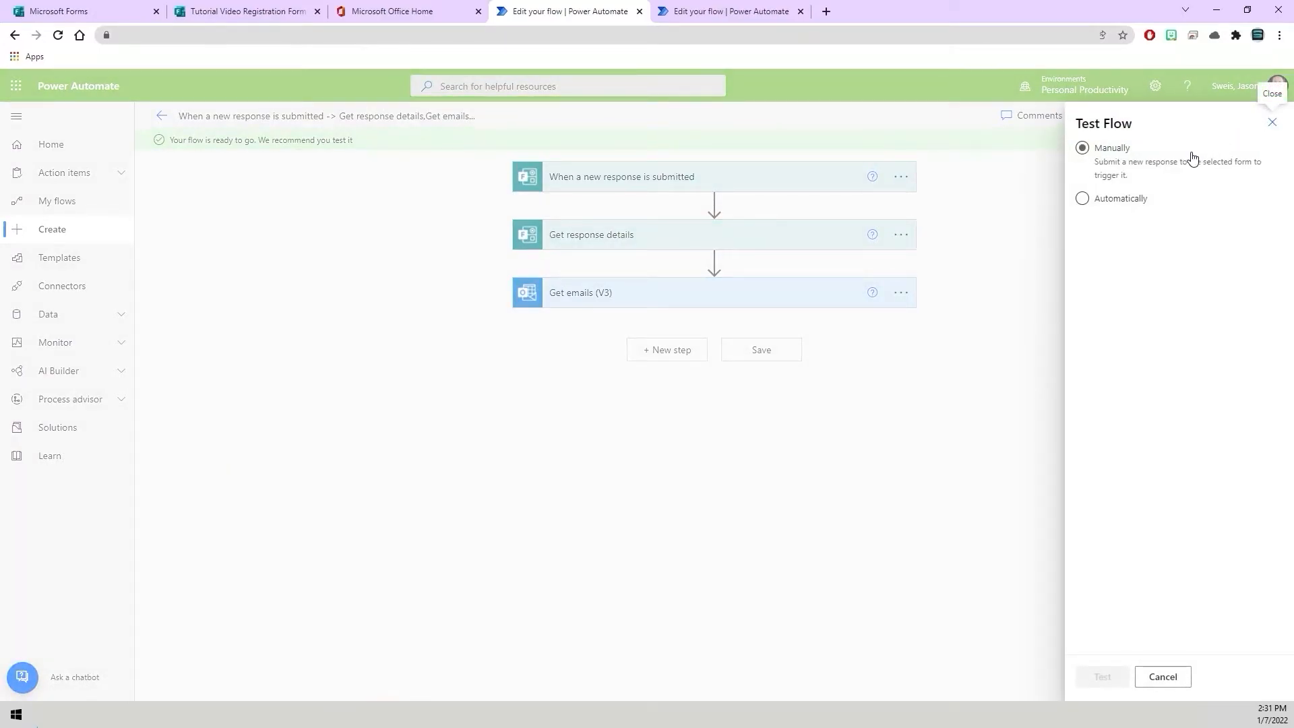
click(1120, 151)
click(1108, 676)
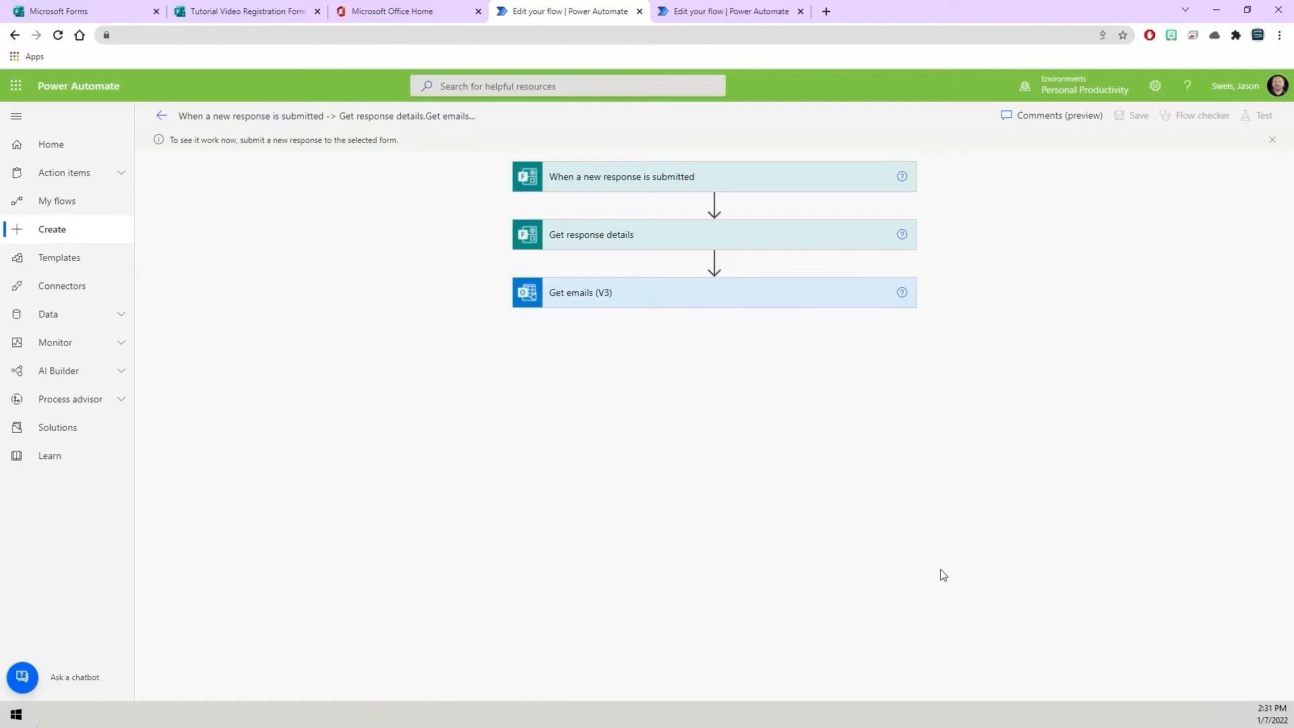
Copy the Tutorial Video Registration Form's response link from its share options.
click(245, 12)
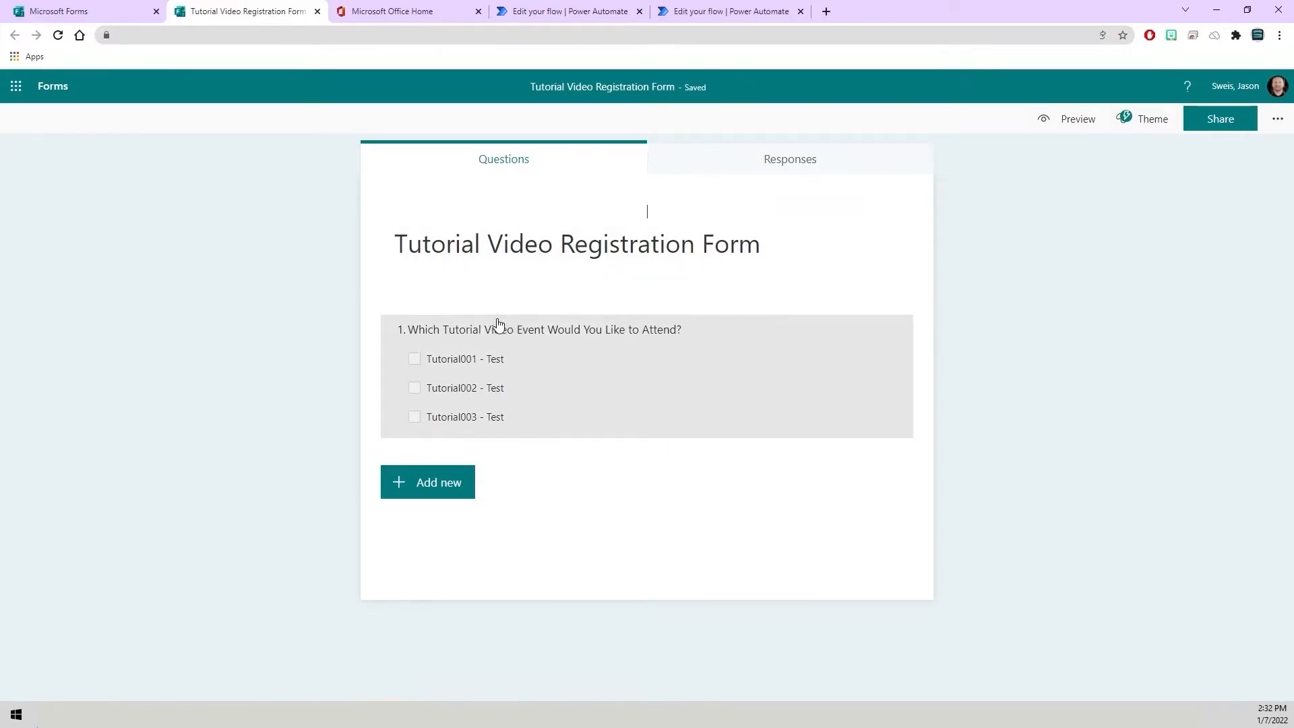
click(1228, 120)
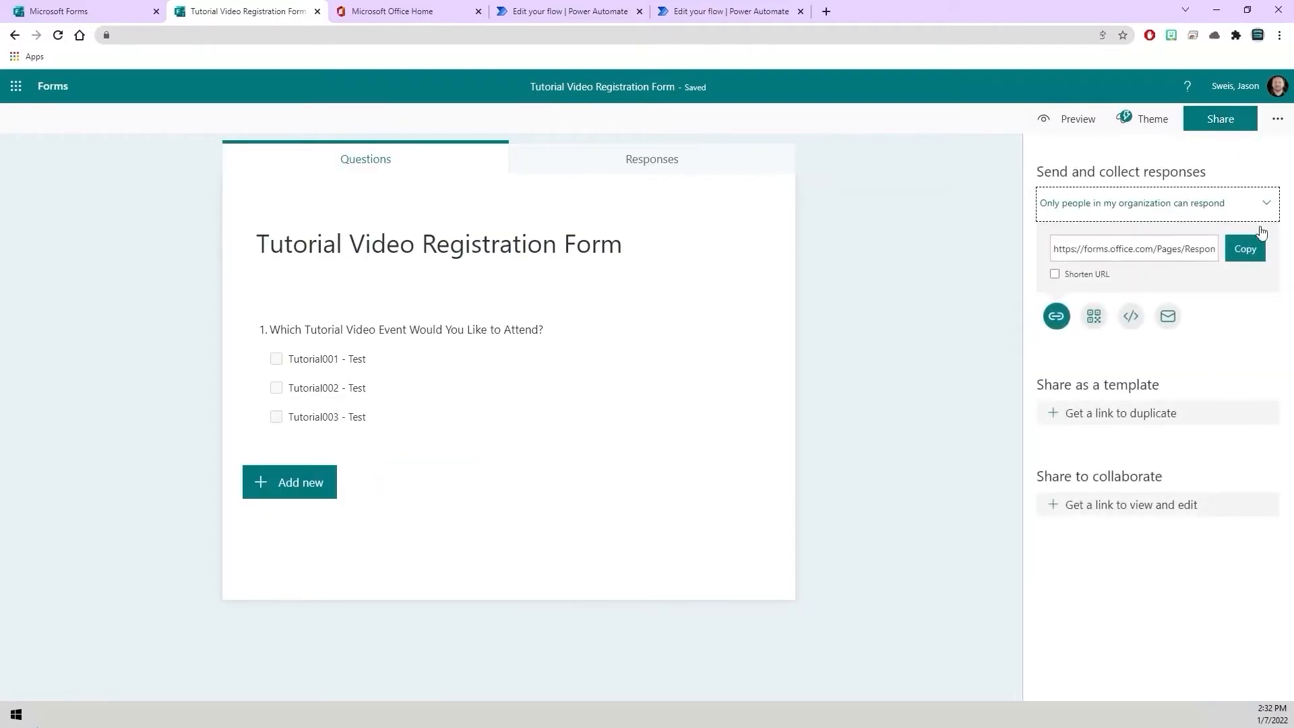
click(1258, 260)
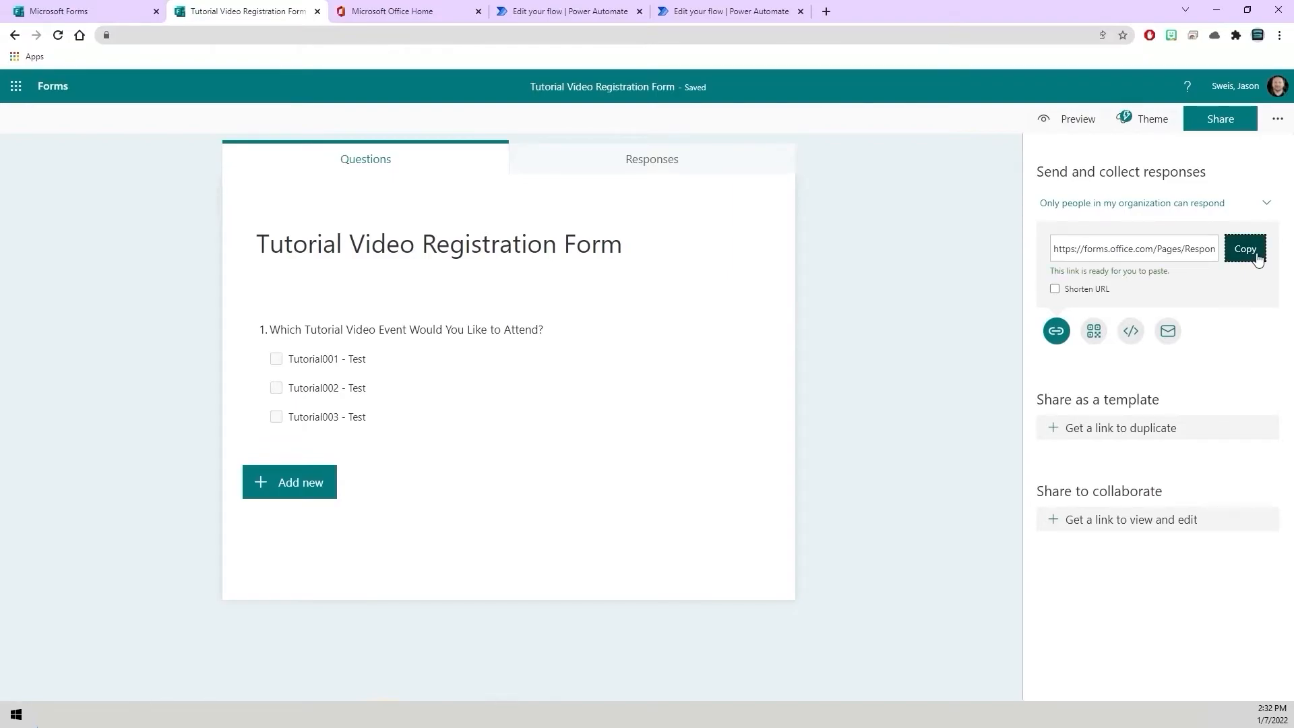
Open the copied form response link in a new browser tab.
click(826, 11)
right_click(697, 37)
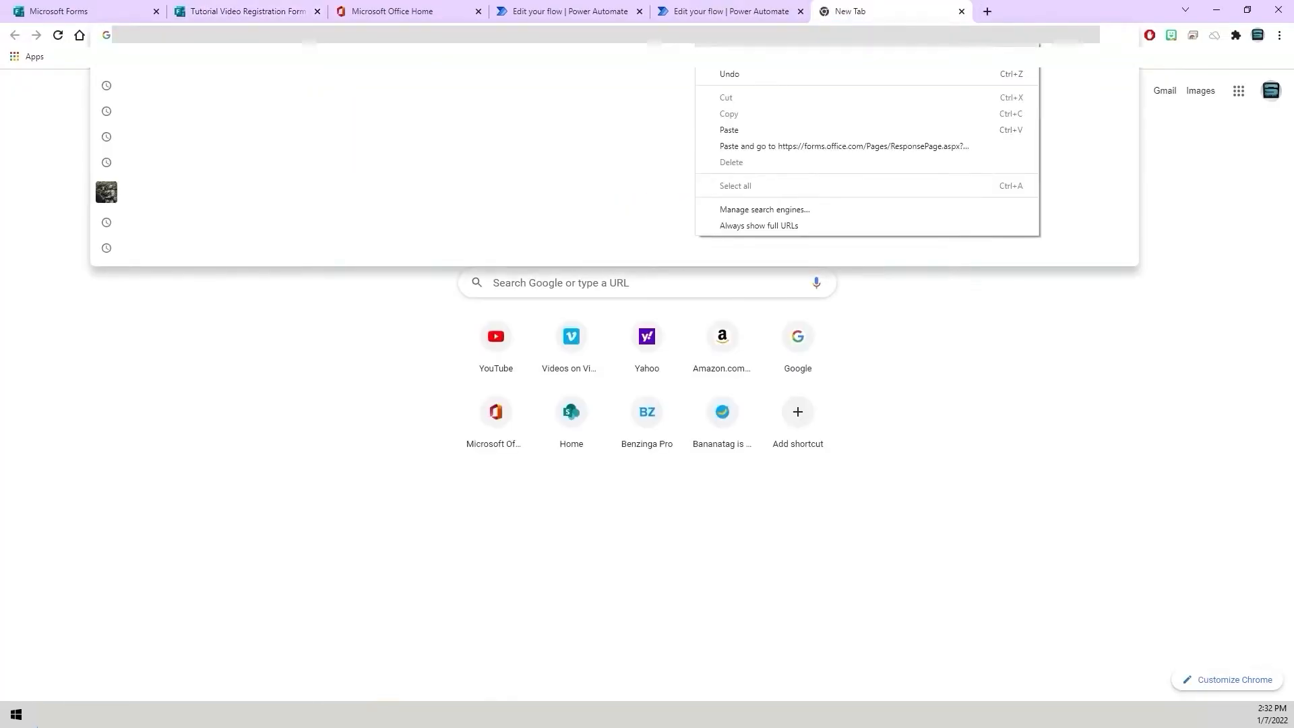
click(730, 130)
key(Return)
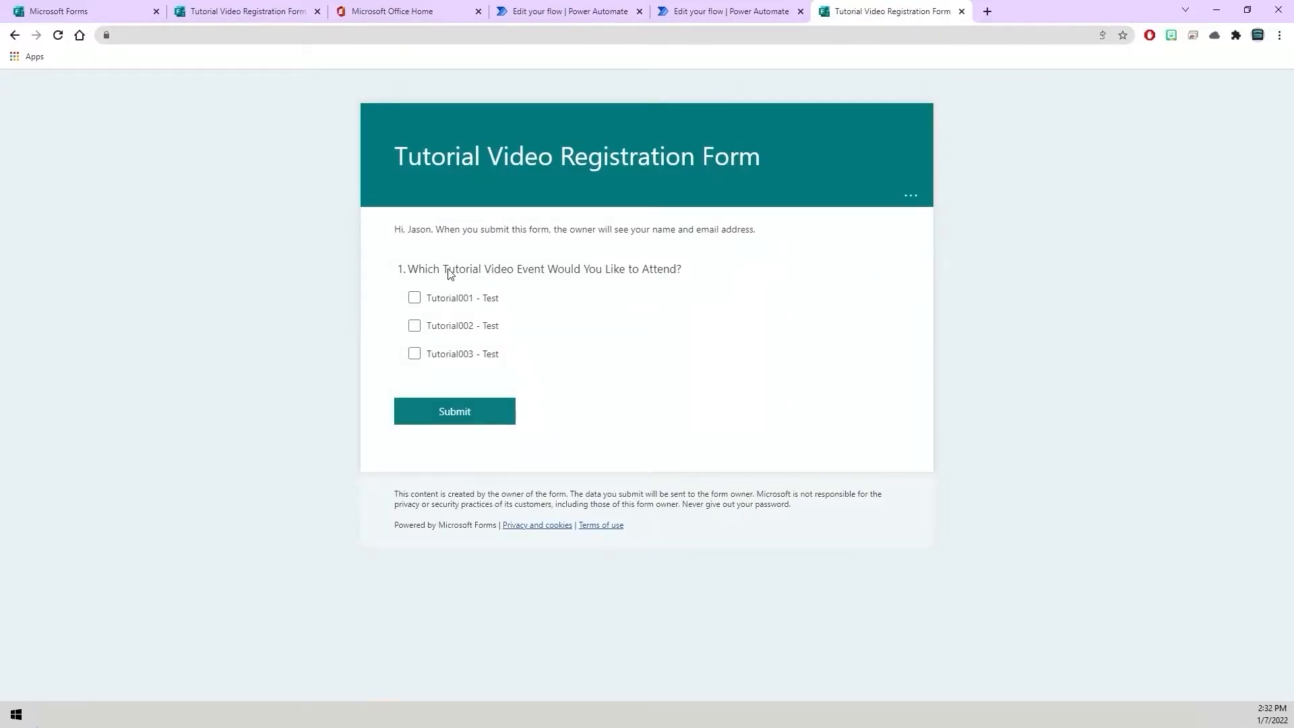
Tick Tutorial001 - Test, Tutorial002 - Test and Tutorial003 - Test and submit the form response.
click(416, 298)
click(415, 326)
click(415, 354)
click(473, 419)
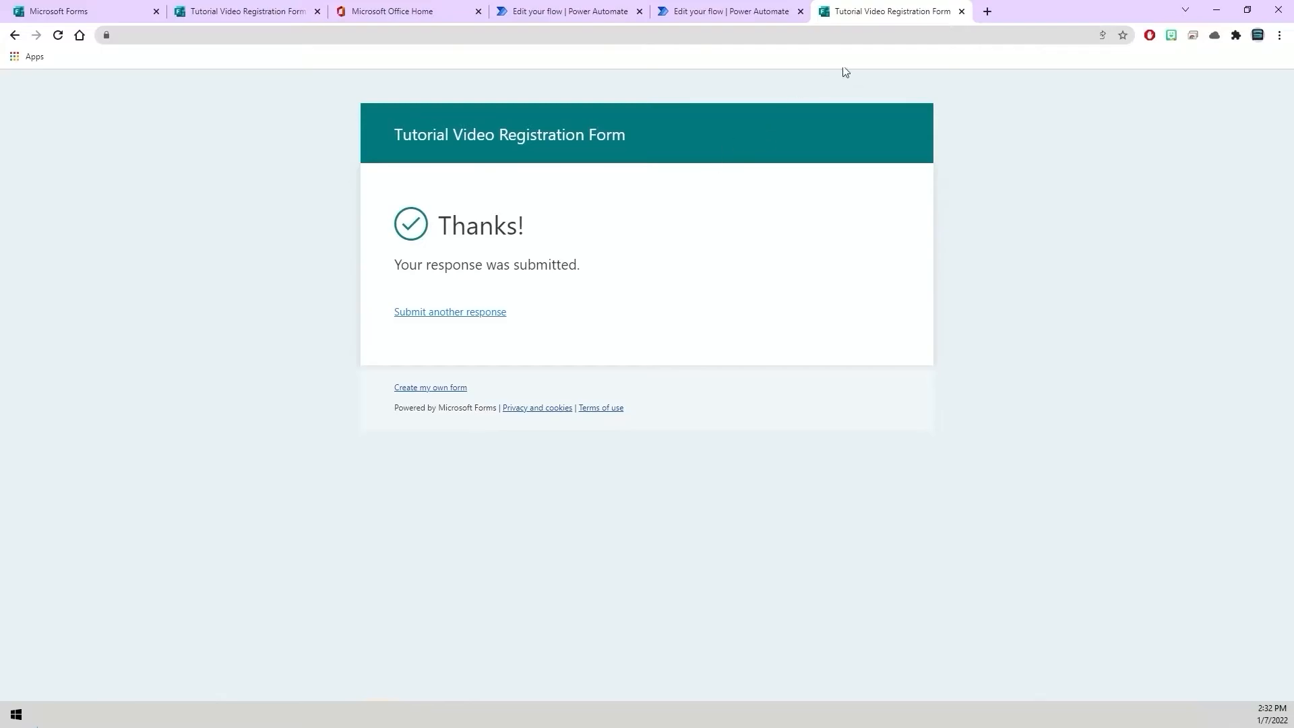
Open the test run's Get emails (V3) step and view its raw outputs.
click(961, 13)
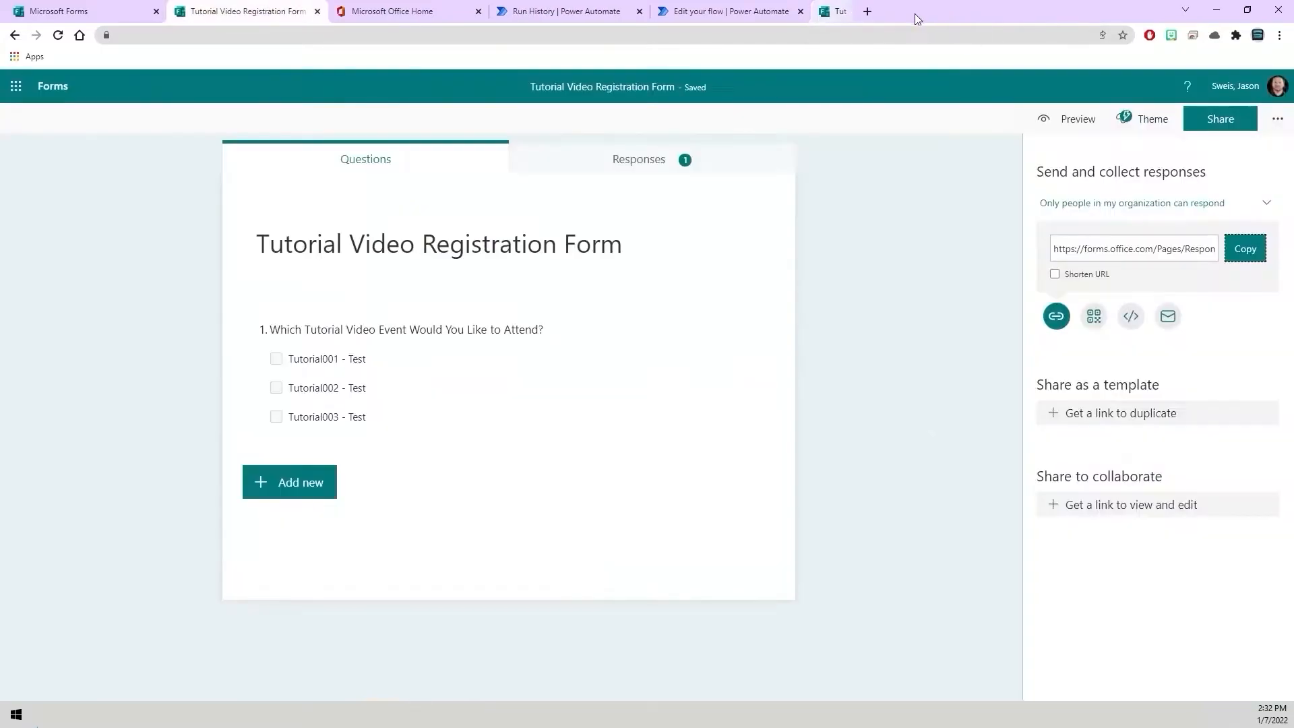
click(578, 18)
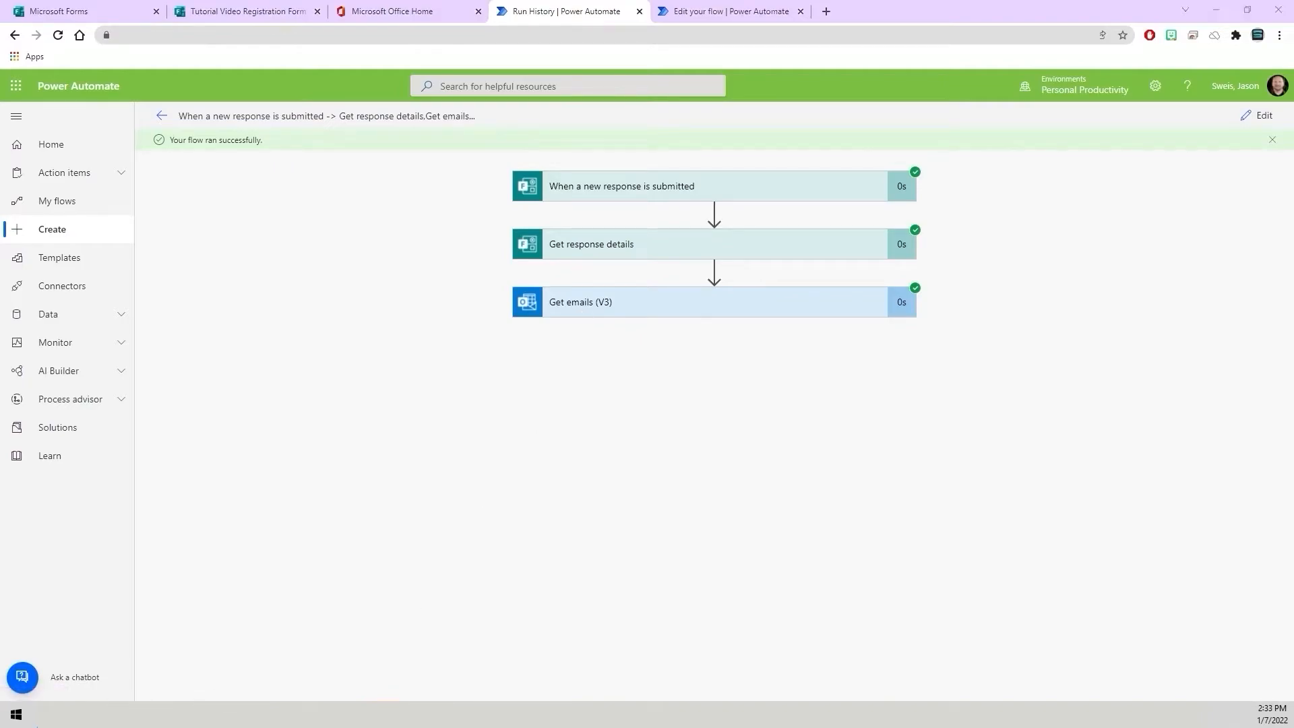
click(226, 715)
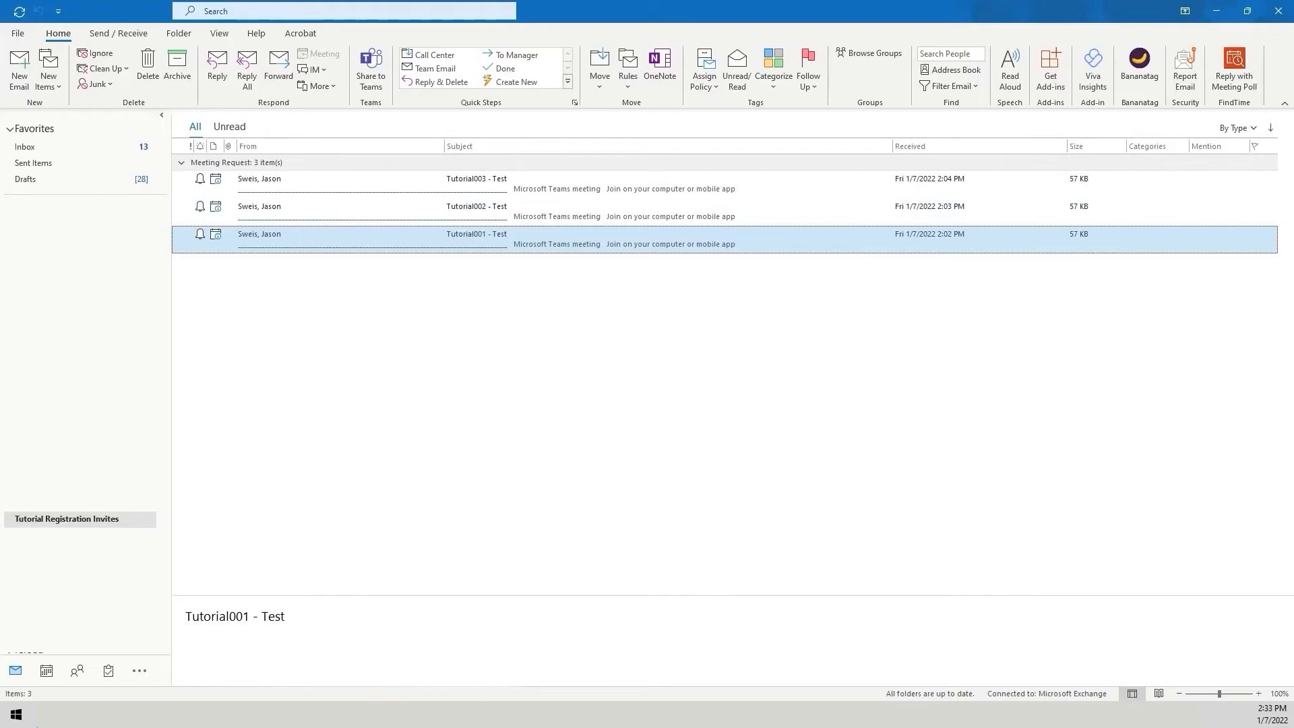
click(145, 715)
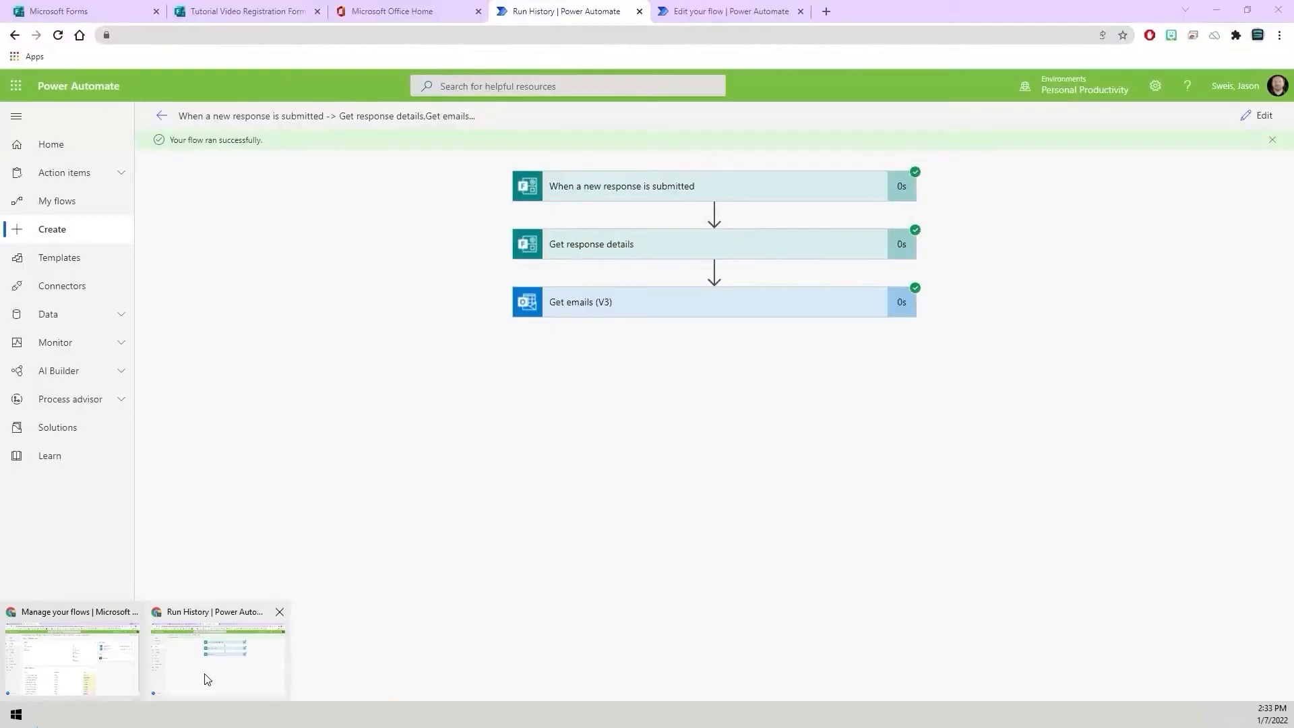
click(207, 678)
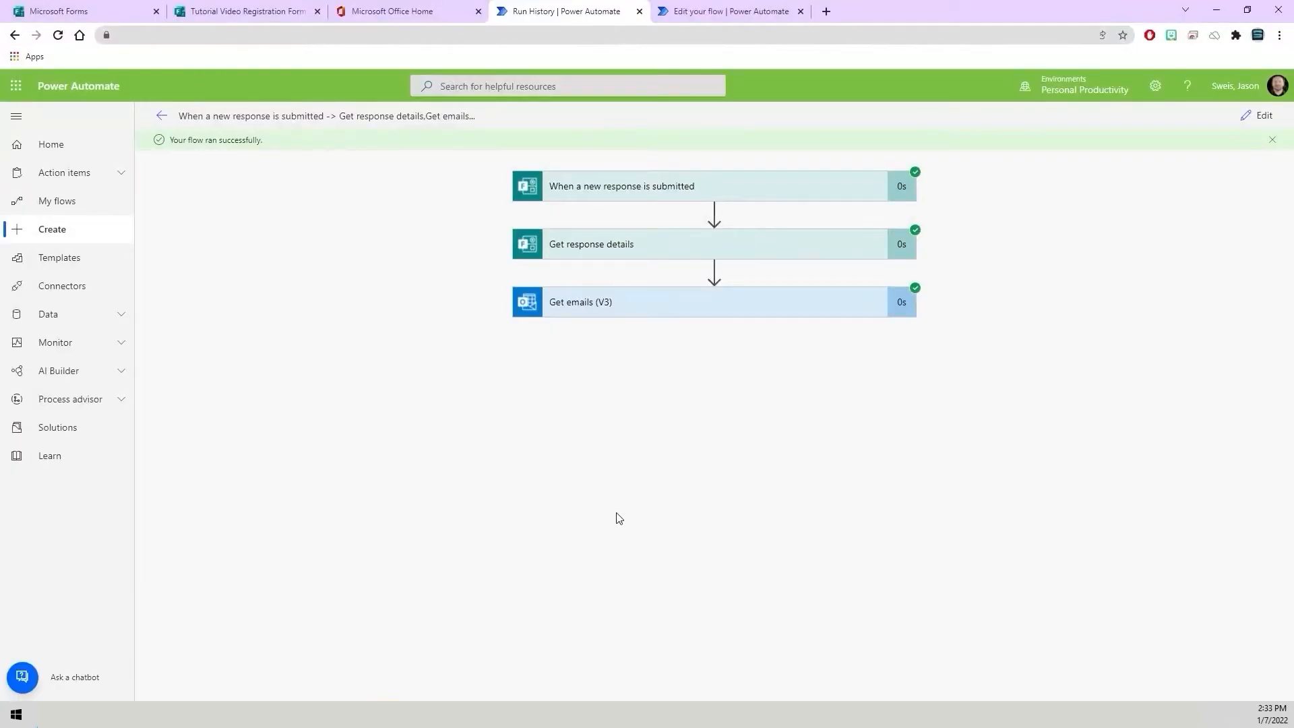
click(602, 314)
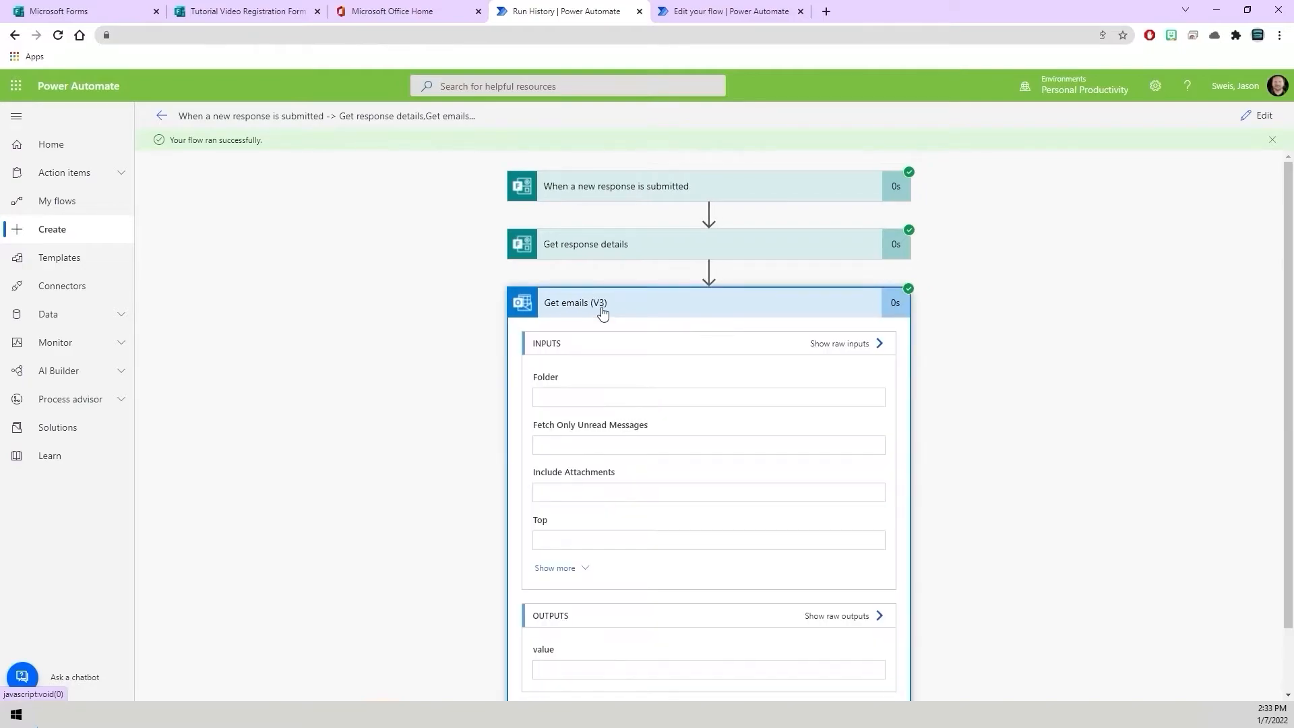
scroll(463, 361, down, 1)
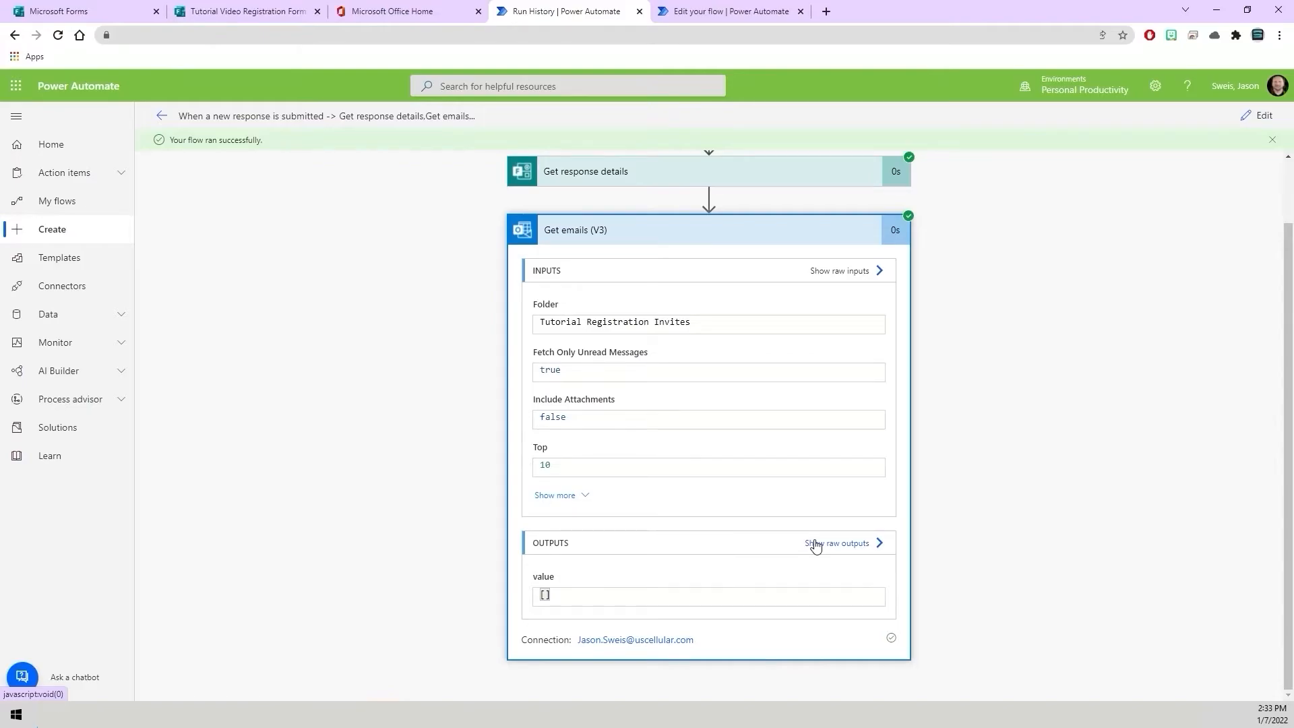
click(823, 469)
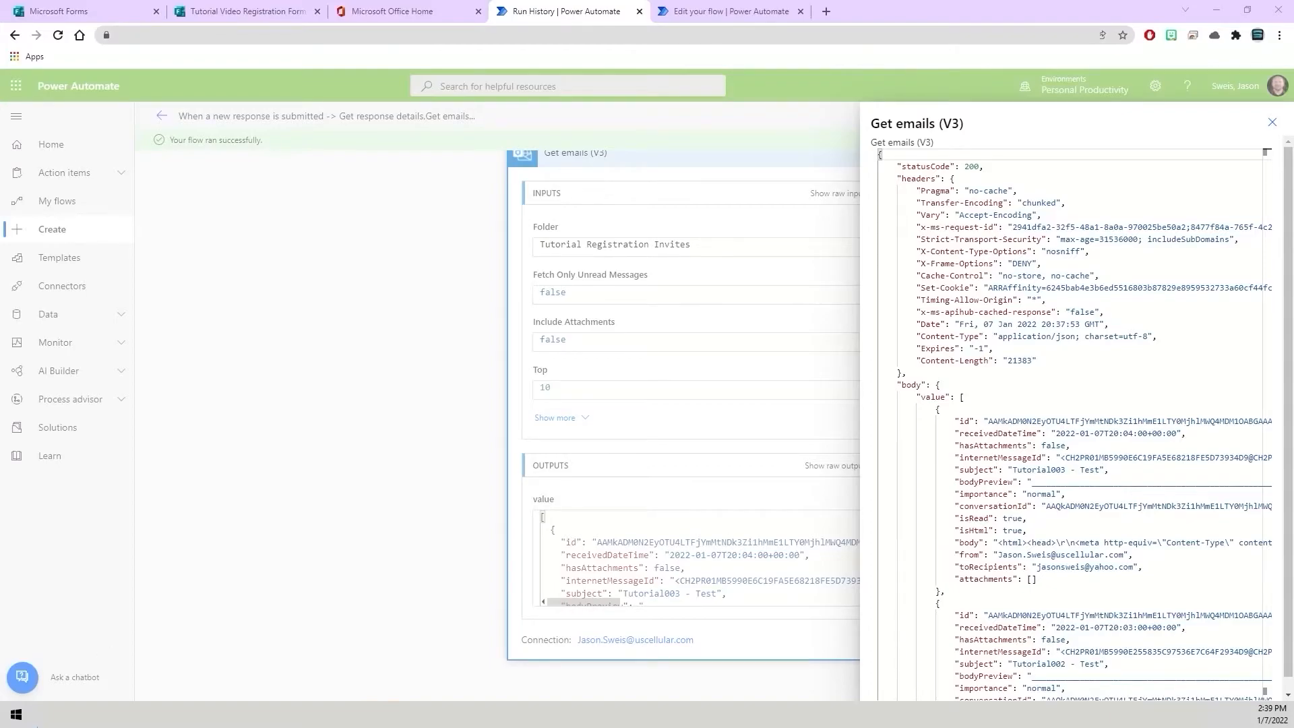
Copy the first email's subject Tutorial003 - Test from the raw outputs into a blank Word document.
drag(0, 92, 685, 149)
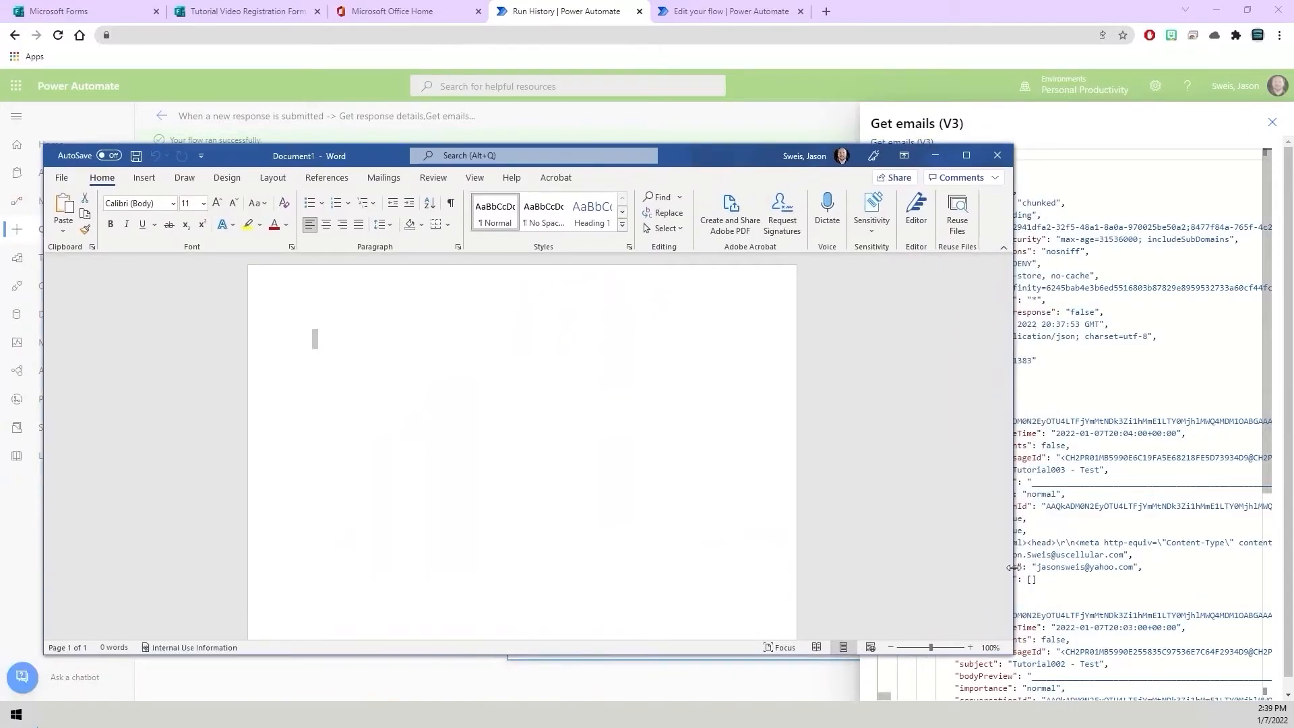
drag(1013, 574, 808, 573)
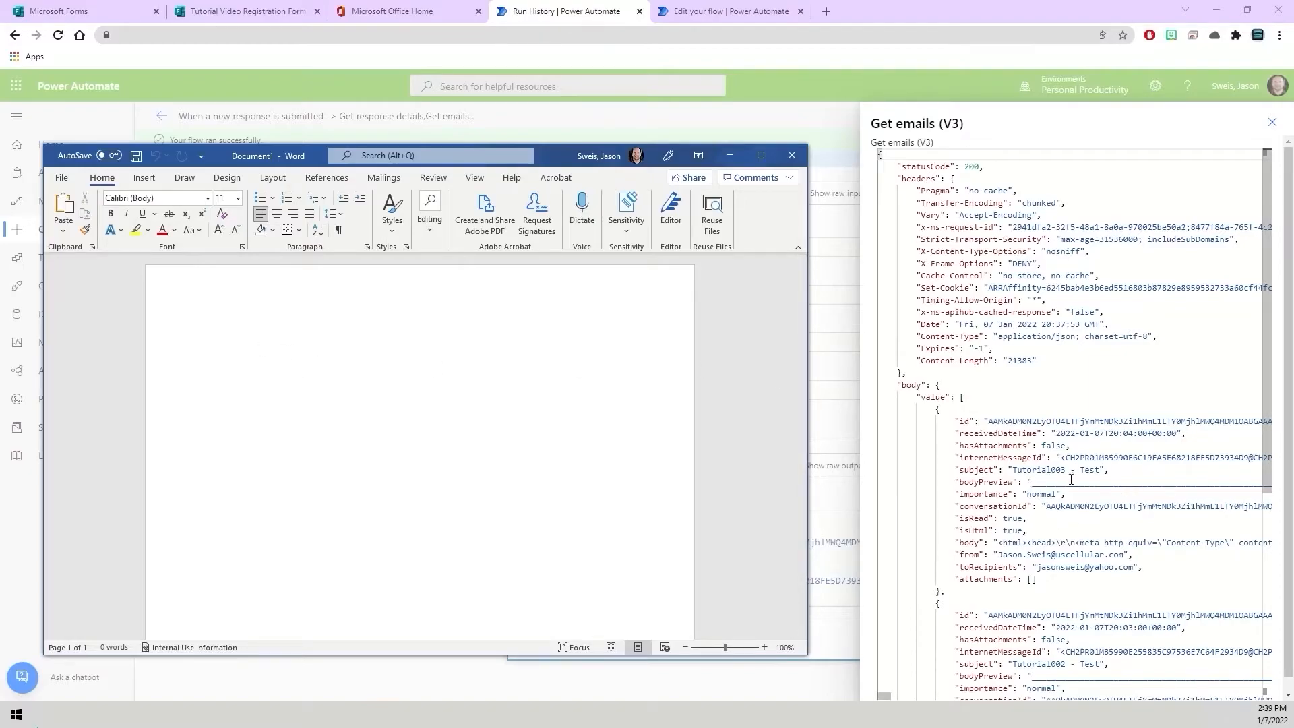
drag(1102, 470, 1015, 473)
key(ctrl+c)
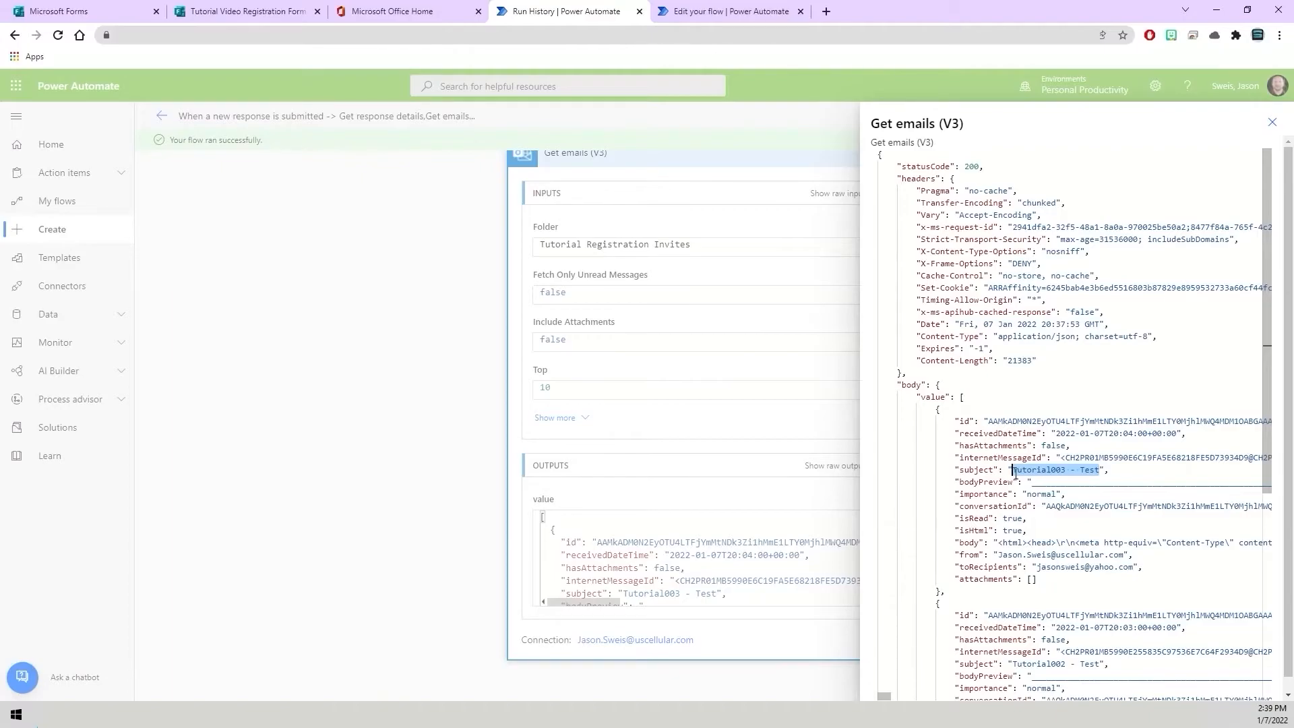
key(alt+Tab)
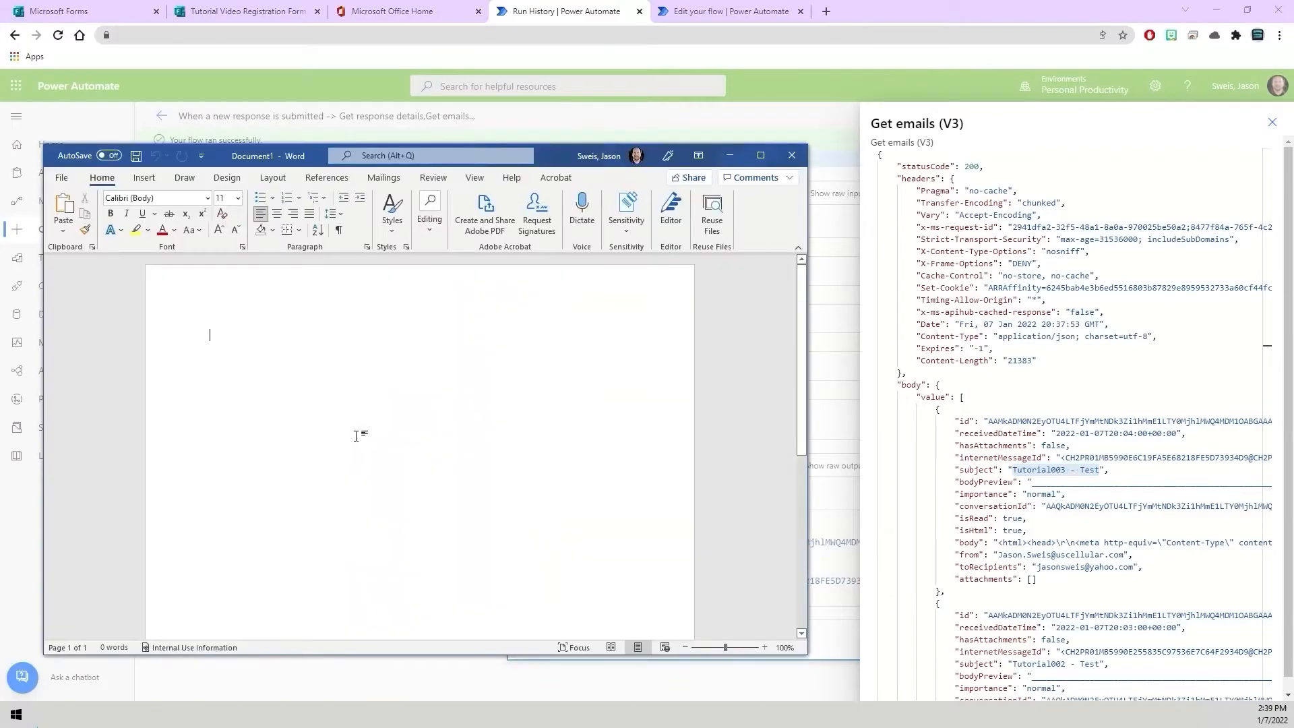
key(ctrl+v)
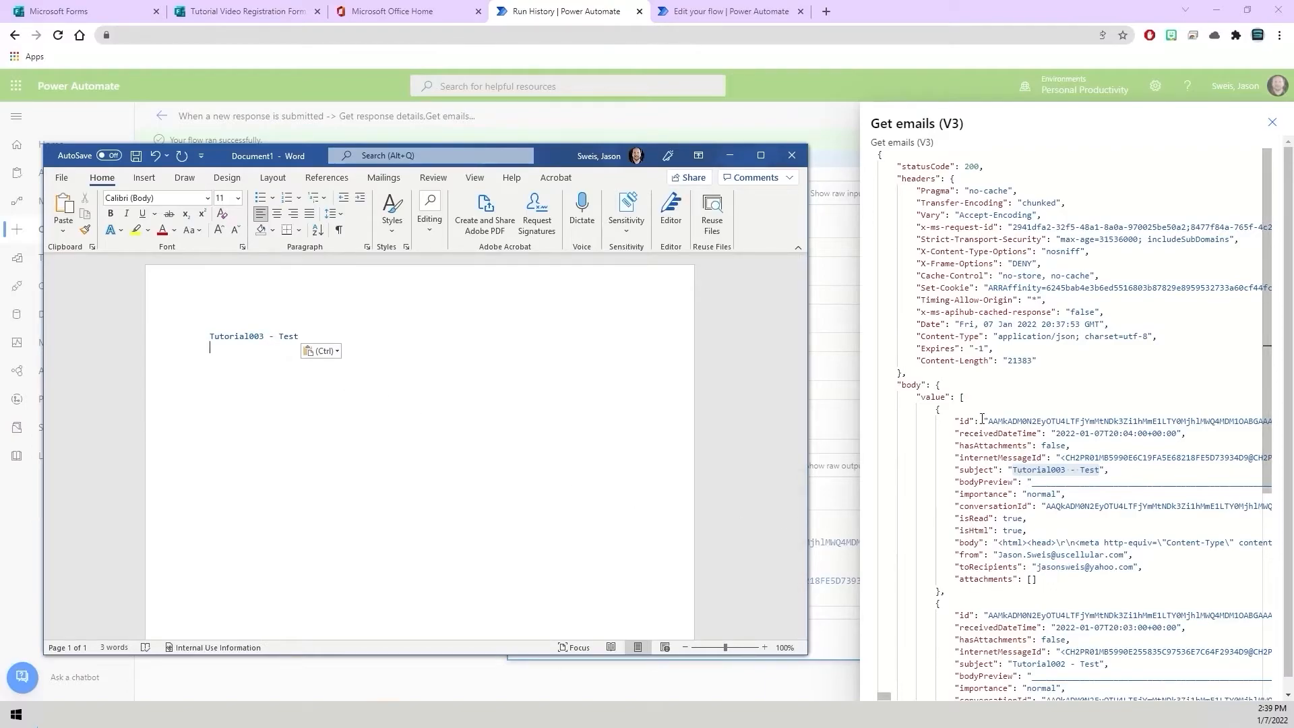
Copy the first email's id into the Word document beneath its subject and start a new line.
drag(987, 420, 1244, 424)
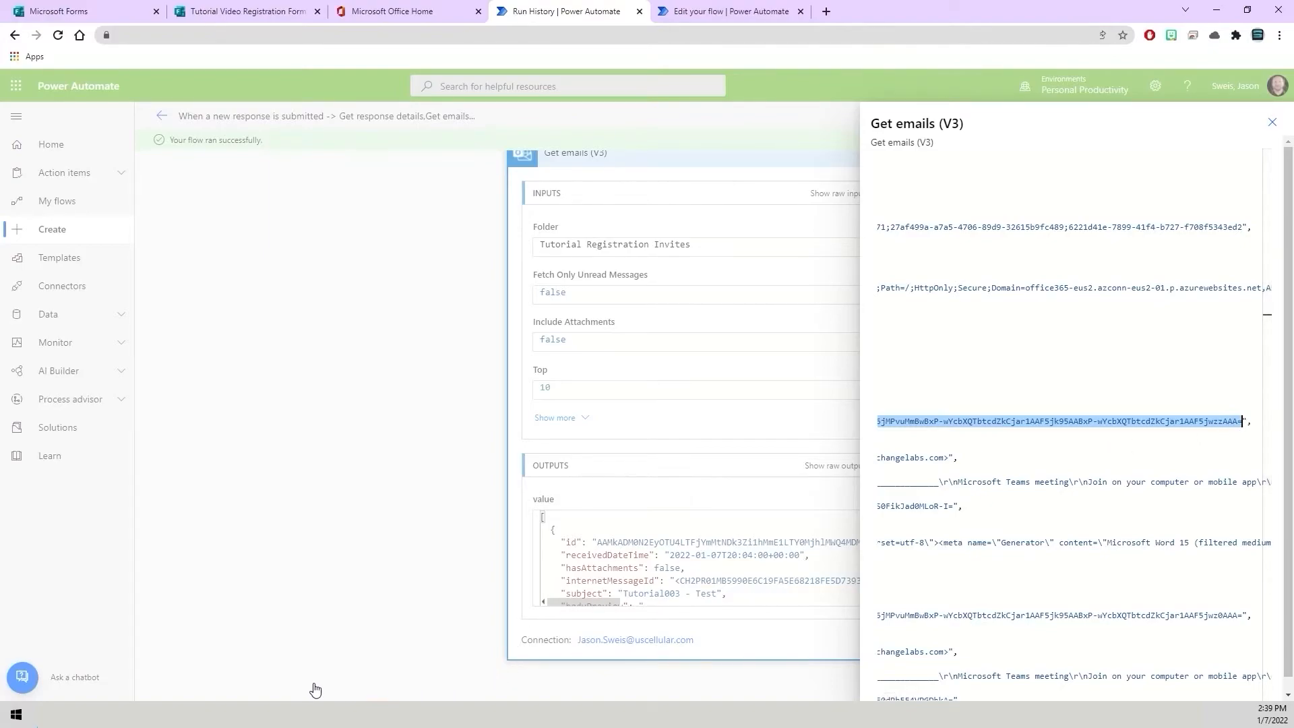
key(alt+Tab)
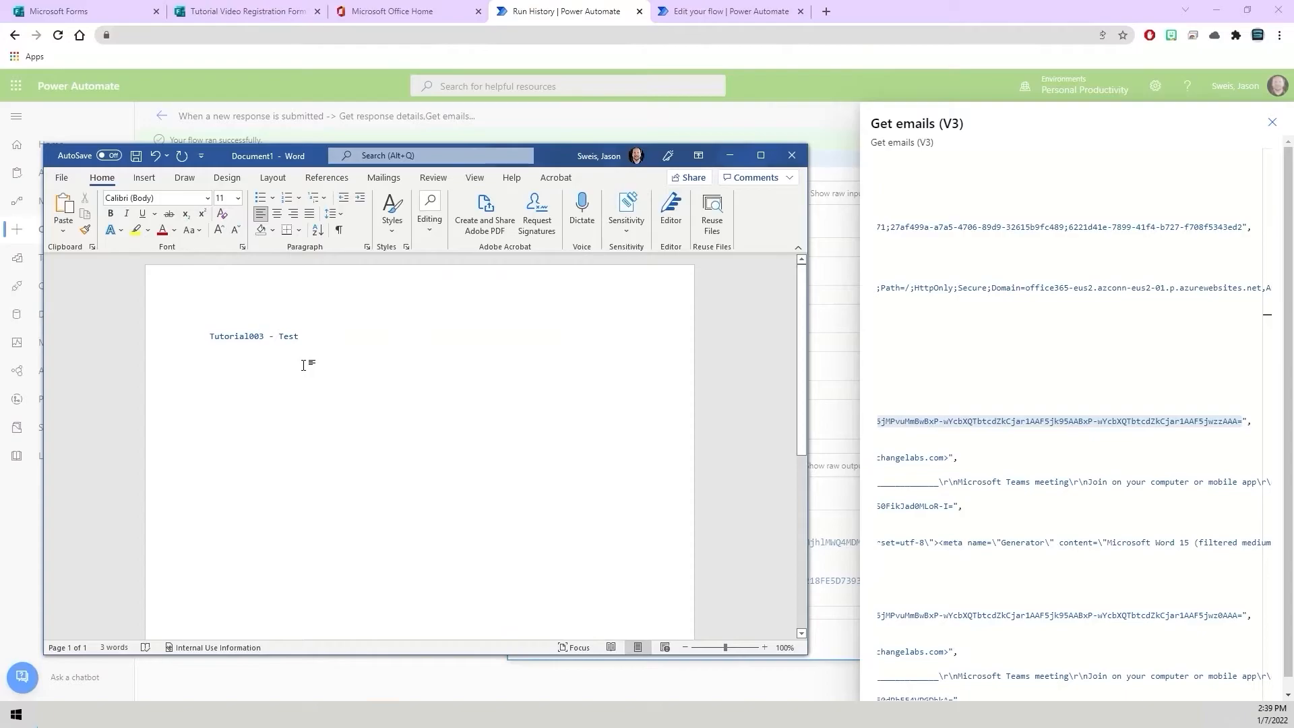
text(AAMkADM0N2EyOTU4LTFjYmMtNDk3Zi1hMmE1LTY0MjhlMWQ4MDM1OABGAAAAAAD5v0uxhIeWQL1d6jMPvuMmBwBxP-wYcbXQTbtcdZkCjar1AAF5jk95AABxP-wYcbXQTbtcdZkCjar1AAF5jwzzAAA=)
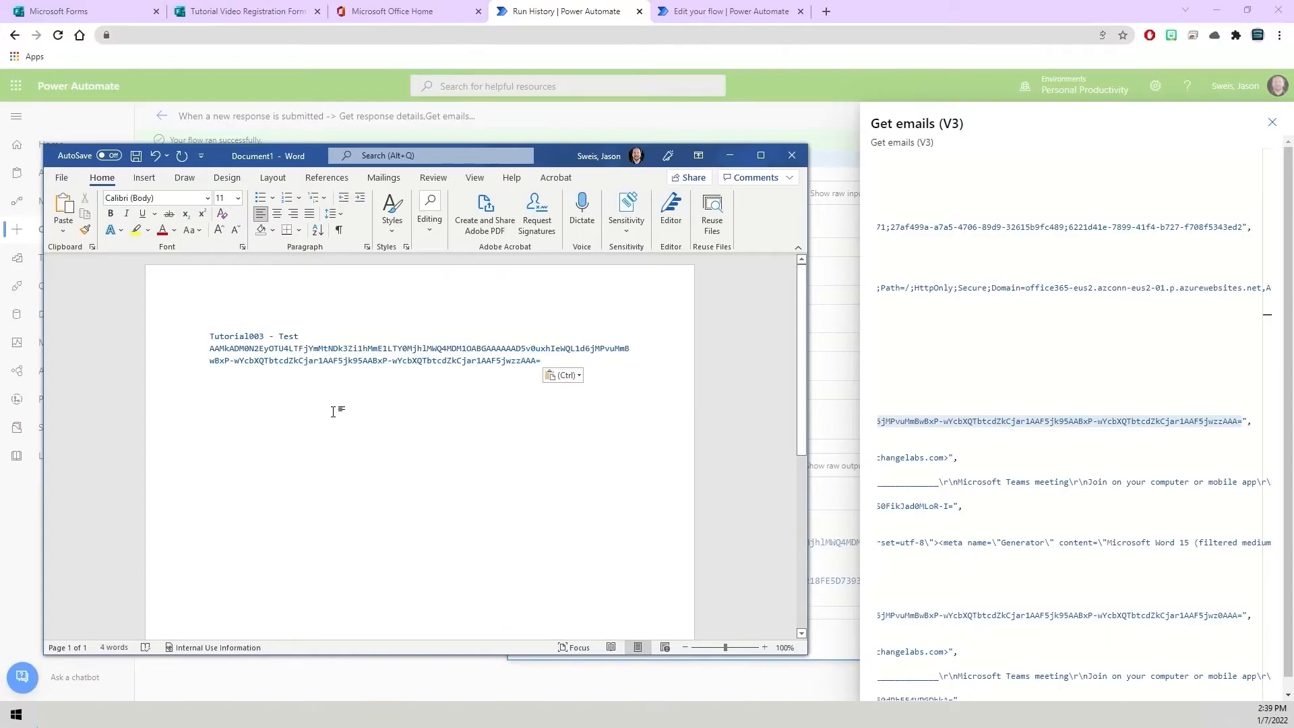
key(Return)
Copy the second email's subject Tutorial002 - Test from the raw outputs into the Word document.
click(1104, 405)
drag(1004, 386, 1239, 371)
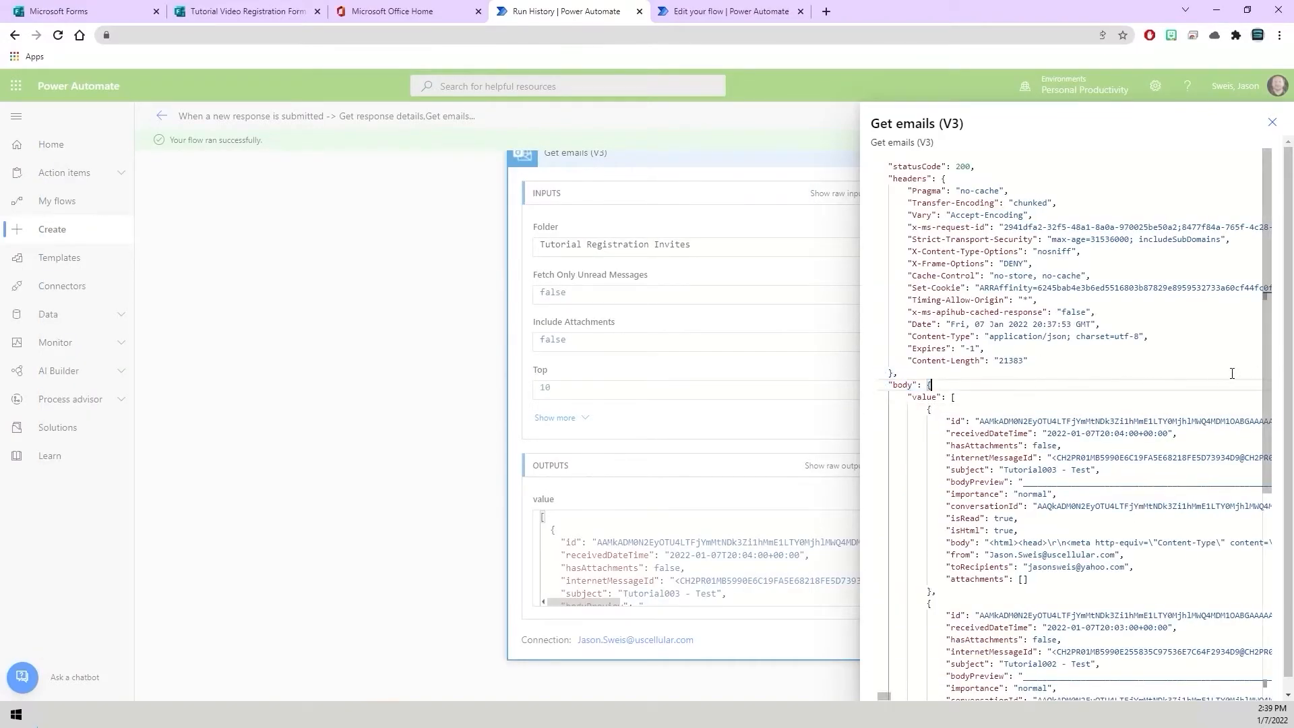
mouse_move(889, 696)
mouse_down()
mouse_move(930, 696)
mouse_move(870, 696)
mouse_up()
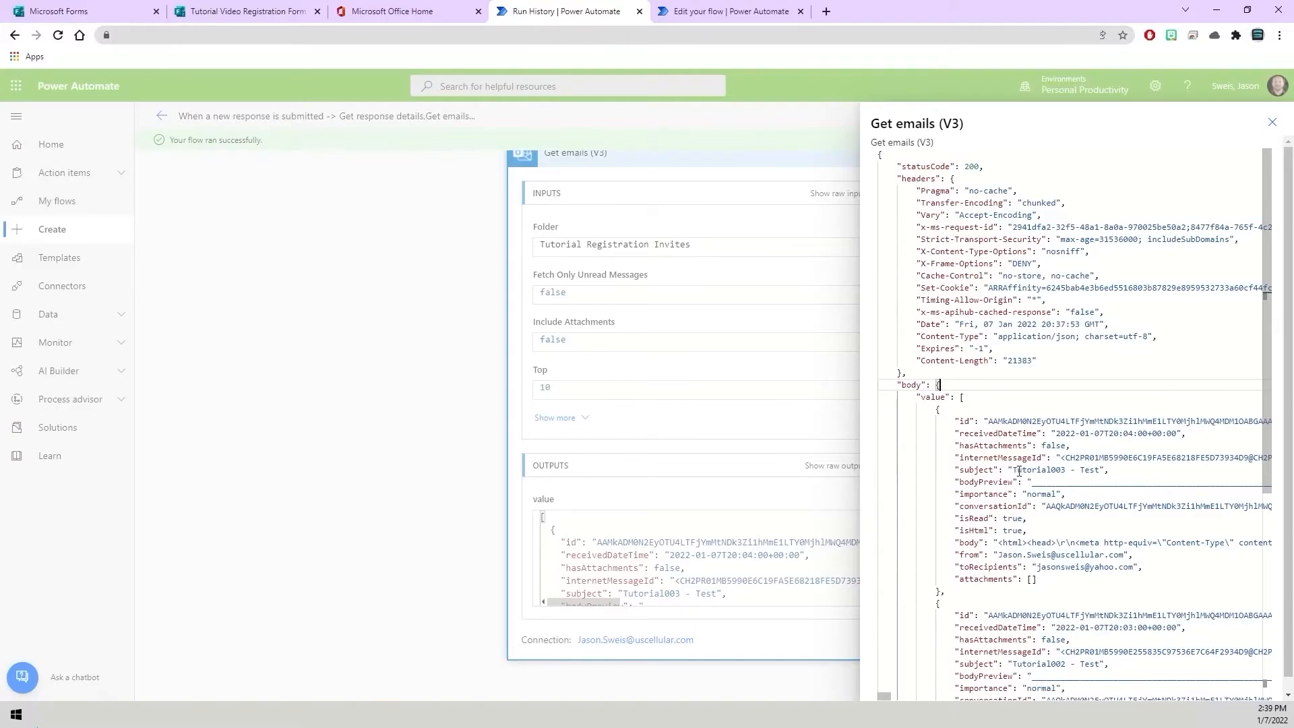
scroll(1069, 502, down, 5)
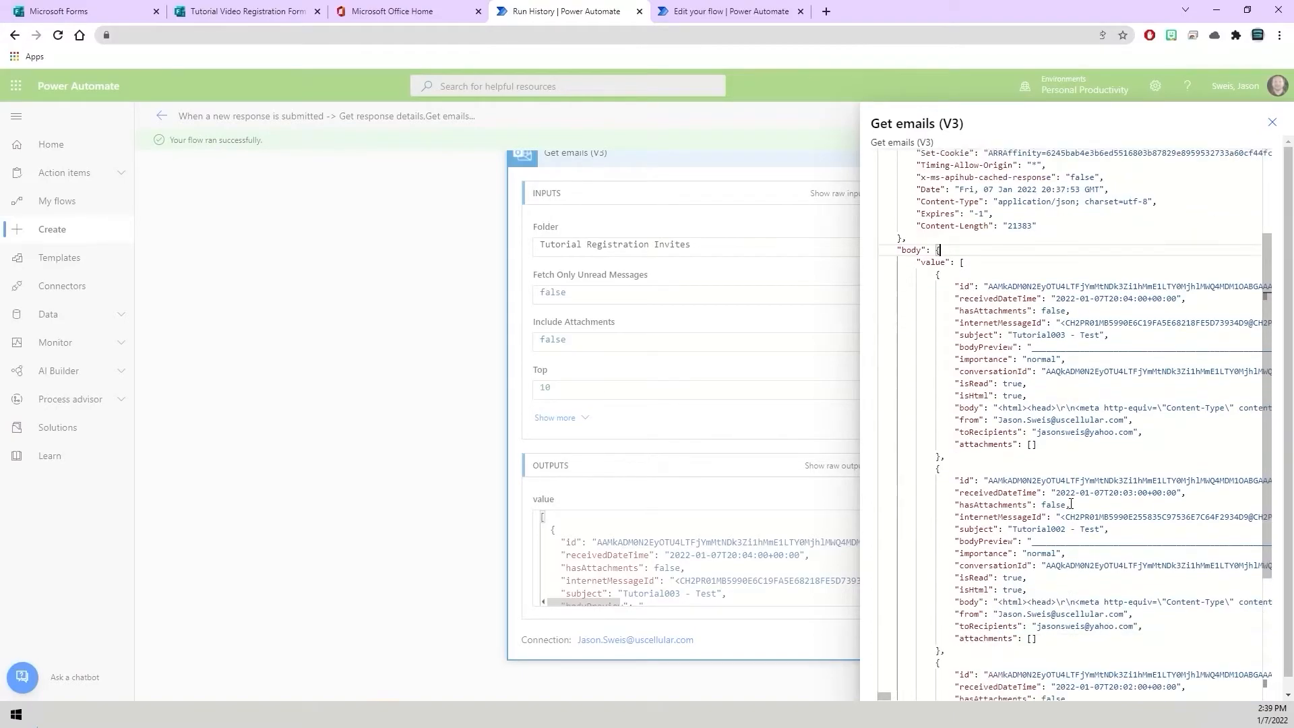
scroll(1071, 503, down, 1)
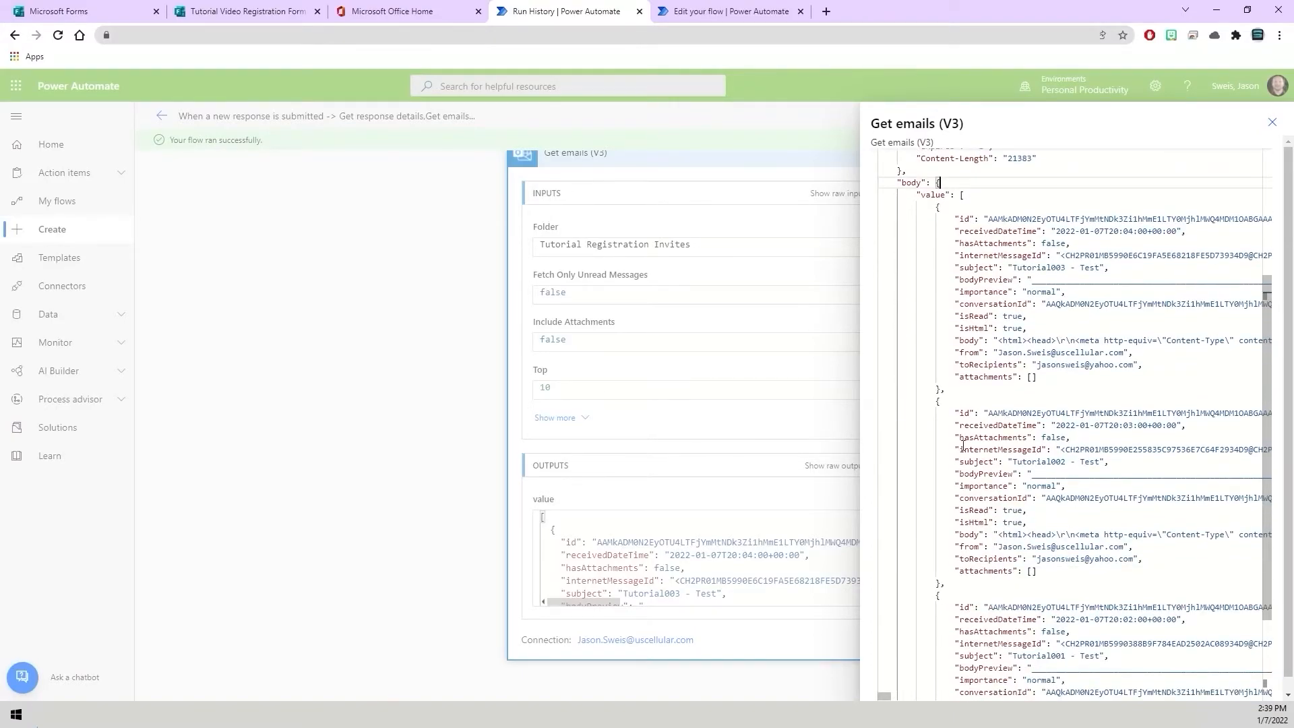
click(1015, 463)
drag(1015, 462, 1100, 463)
key(ctrl+c)
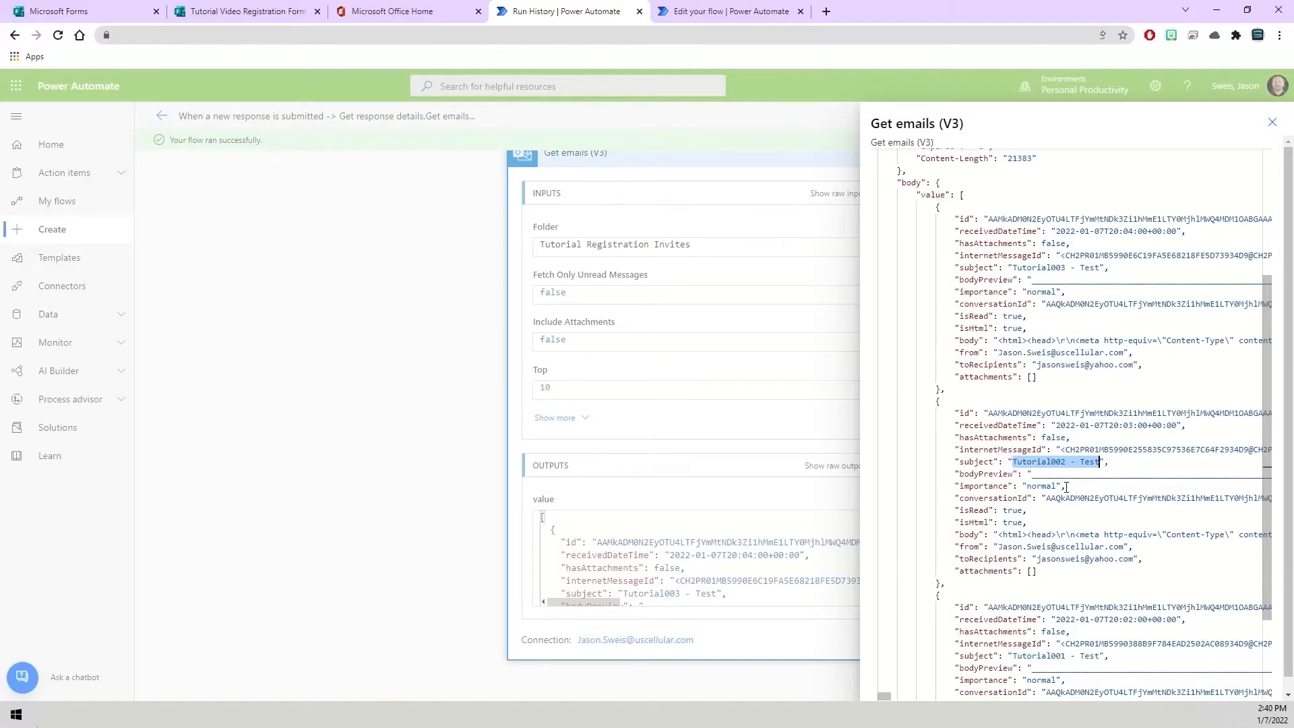
click(323, 713)
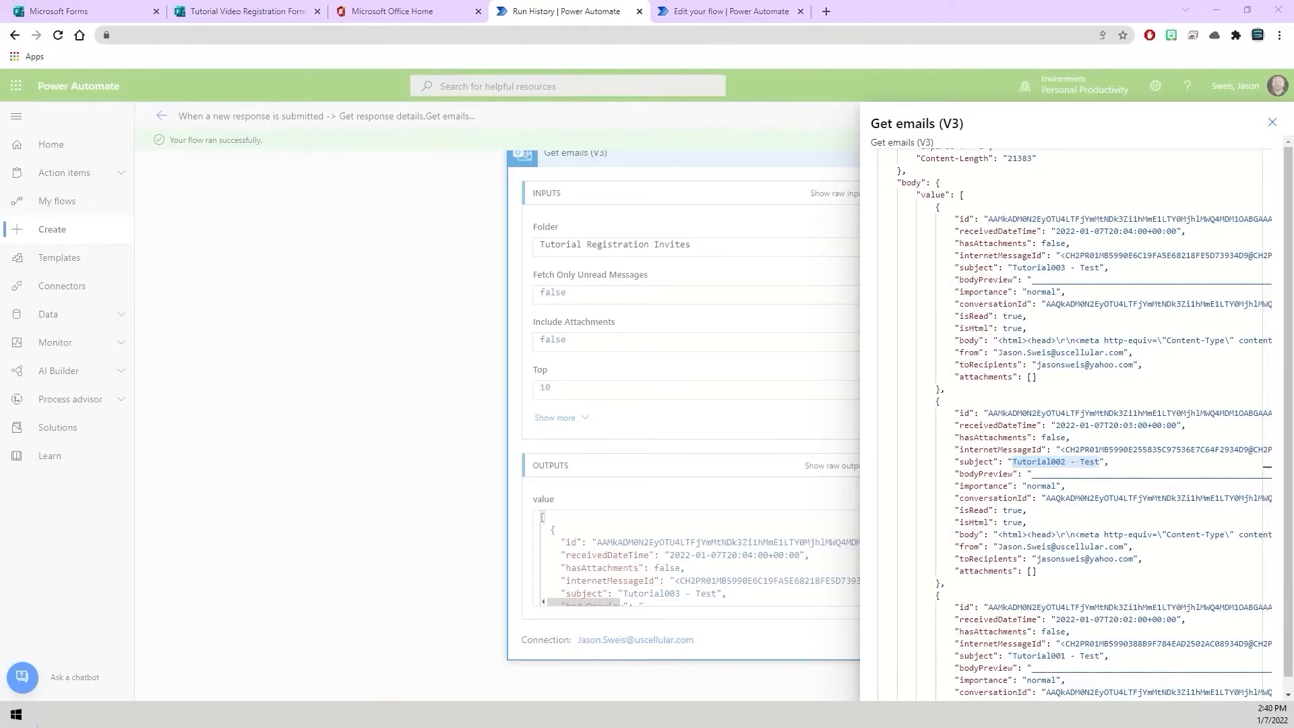
key(ctrl+v)
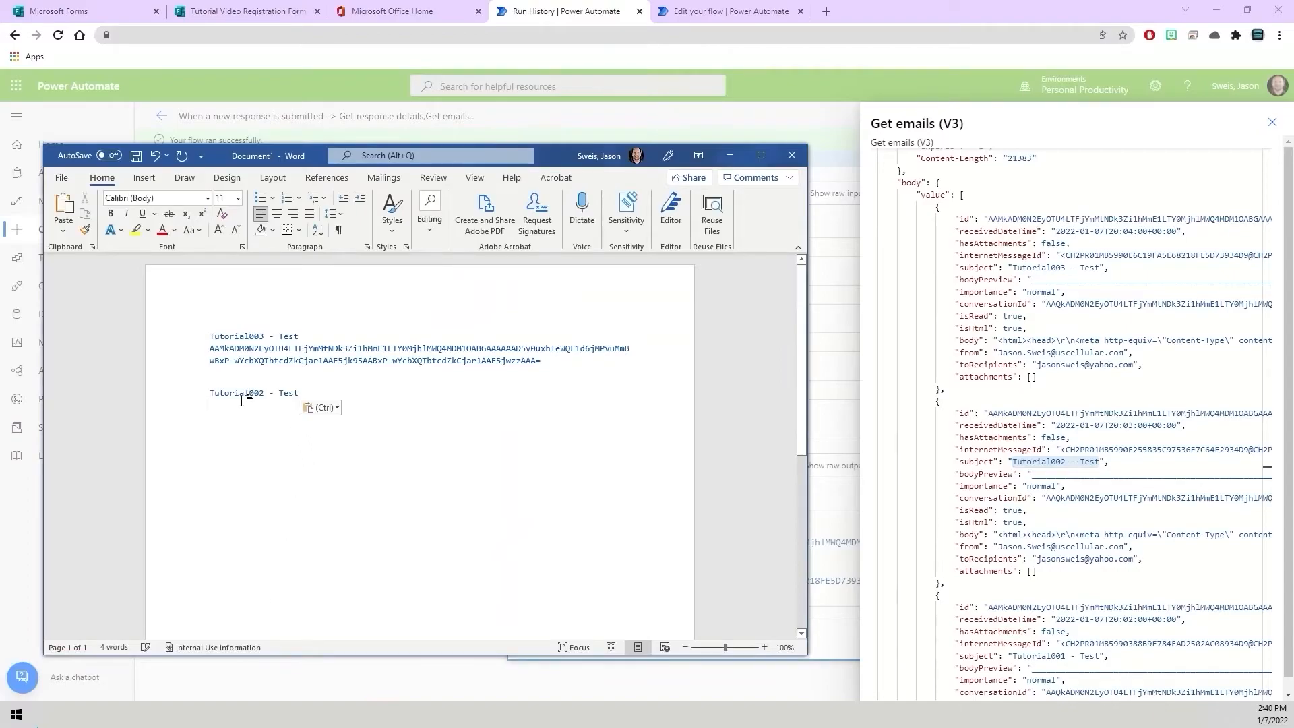
Copy the second email's id from the raw outputs into the Word document beneath its subject and start a new line.
click(1043, 462)
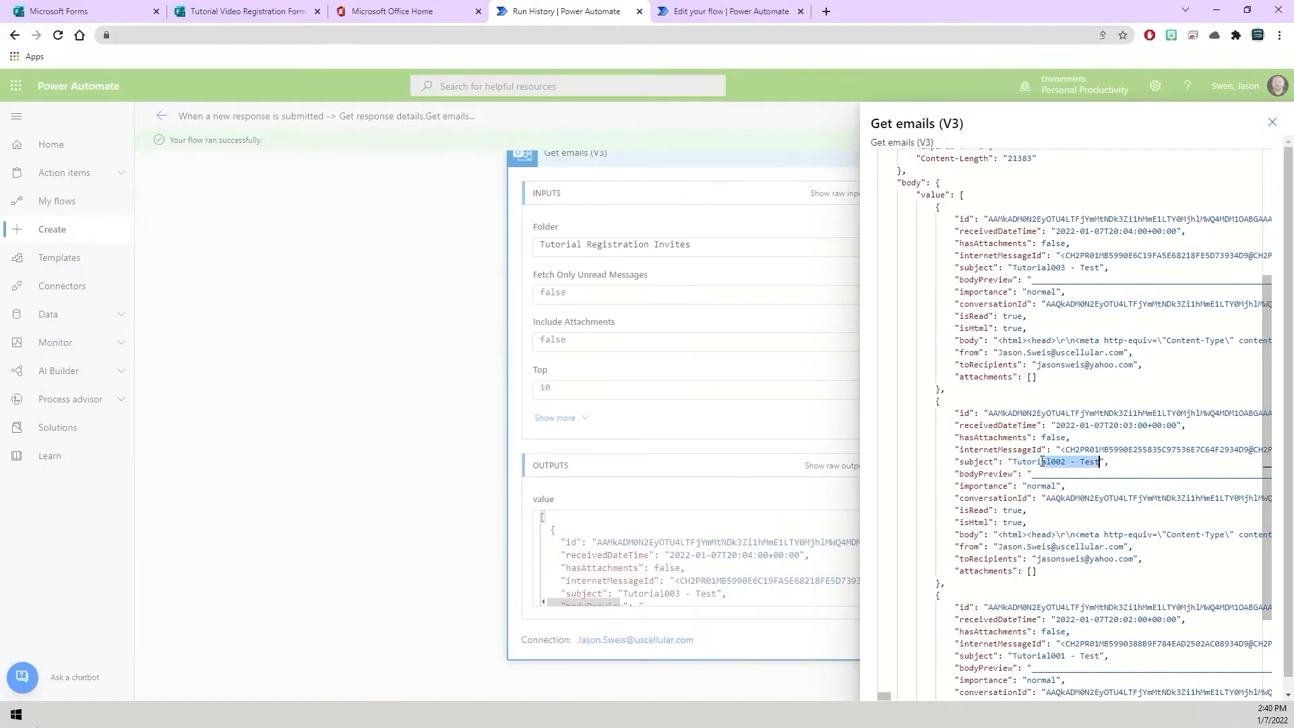
click(990, 412)
drag(990, 412, 1229, 432)
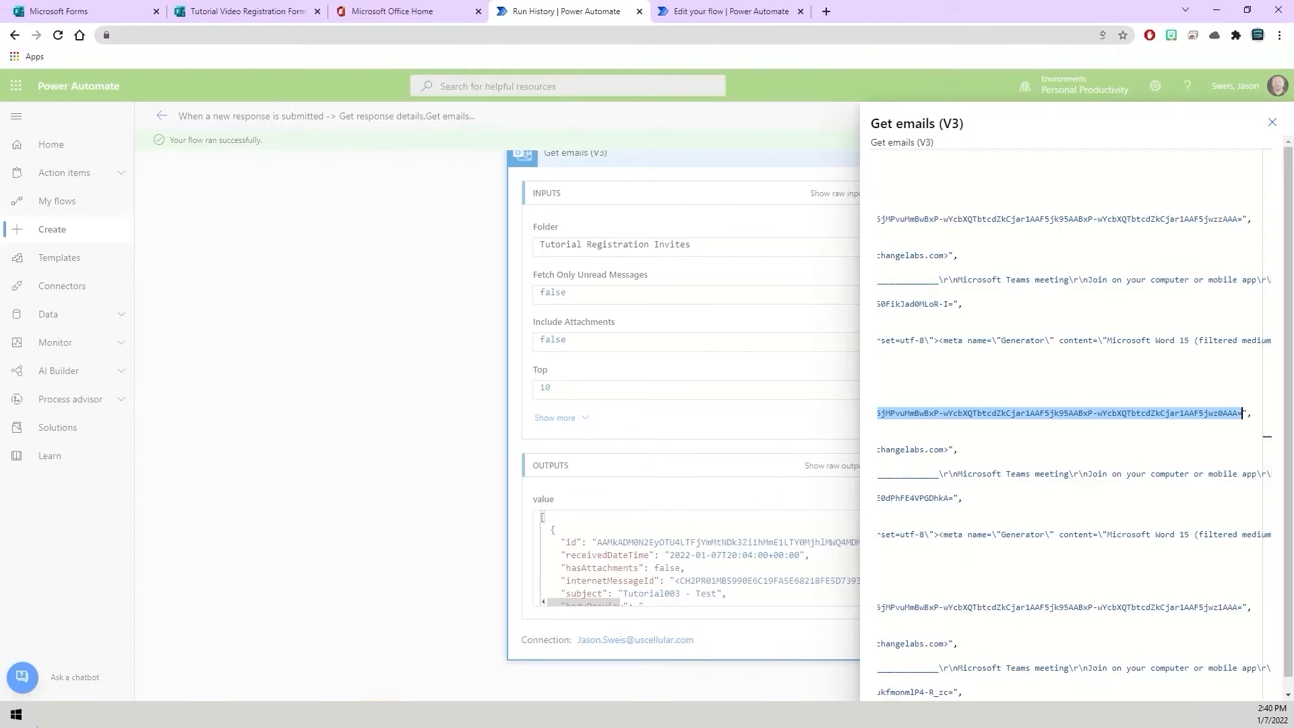
key(alt+Tab)
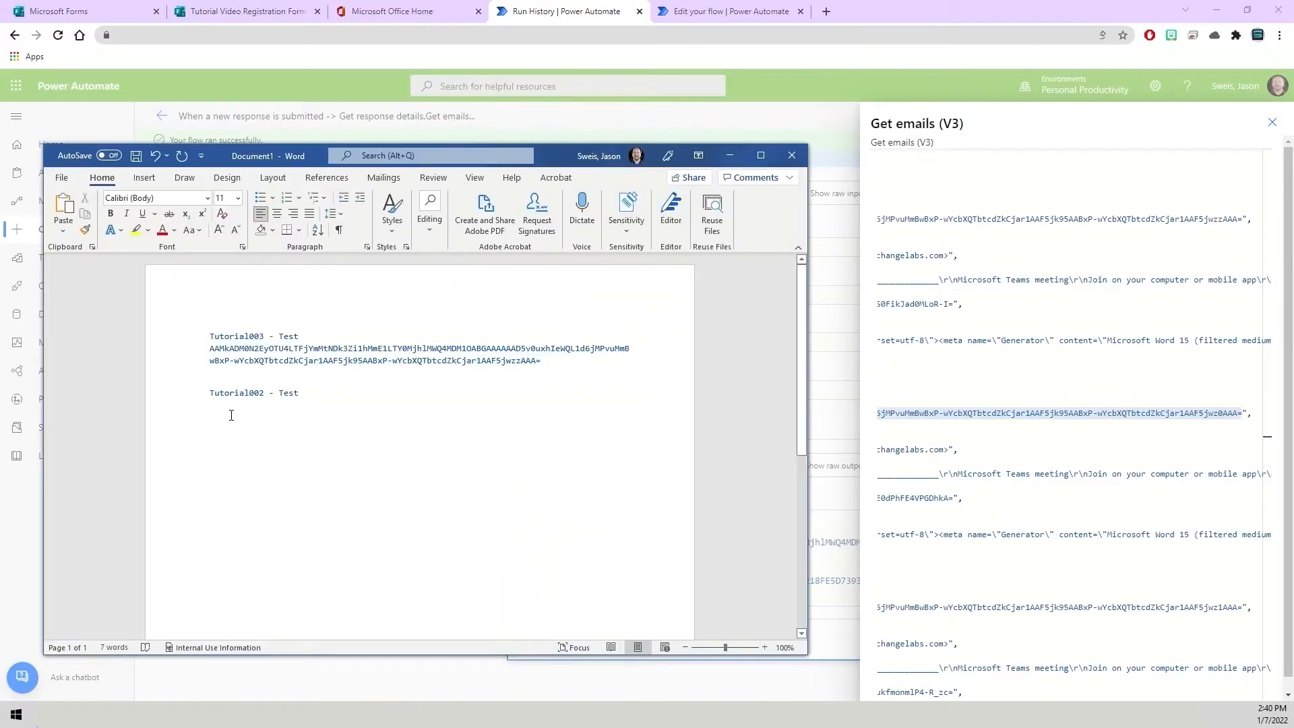
text(AAMkADM0N2EyOTU4LTFjYmMtNDk3Zi1hMmE1LTY0MjhlMWQ4MDM1OABGAAAAAAD5v0uxhIeWQL1d6jMPvuMmBwBxP-wYcbXQTbtcdZkCjar1AAF5jk95AABxP-wYcbXQTbtcdZkCjar1AAF5jwz0AAA=)
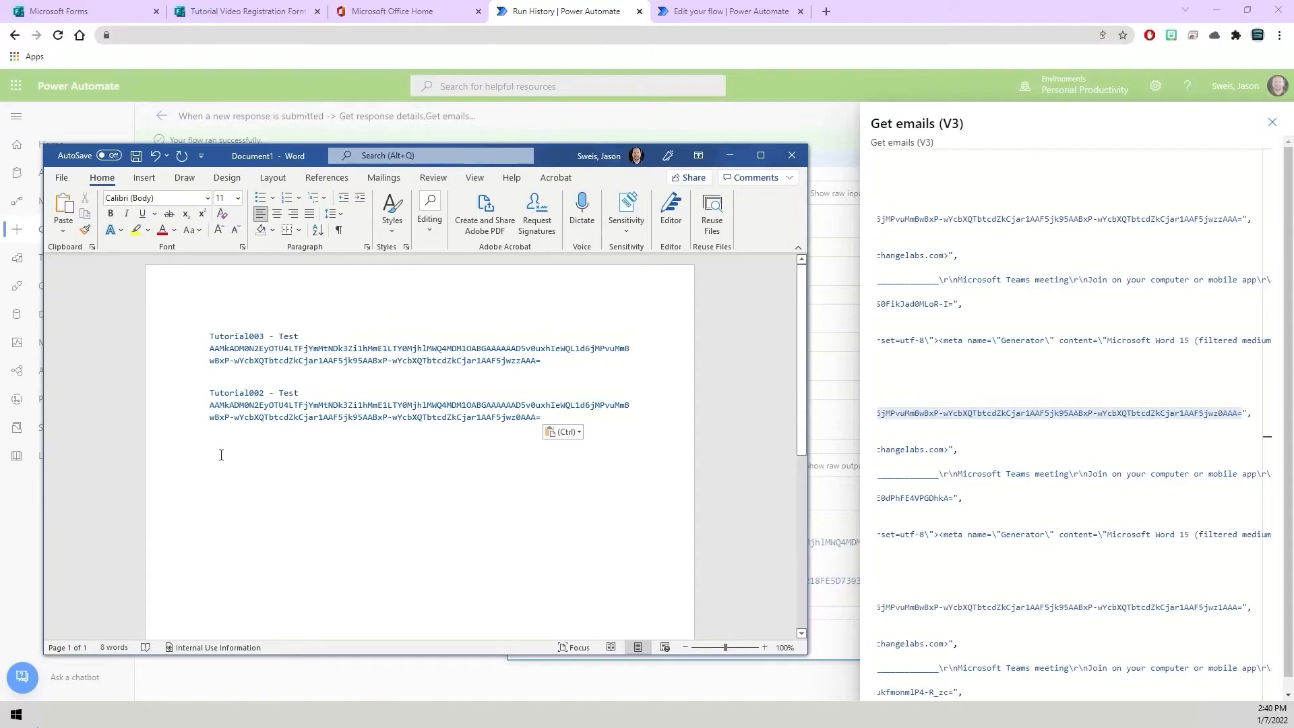
key(Return)
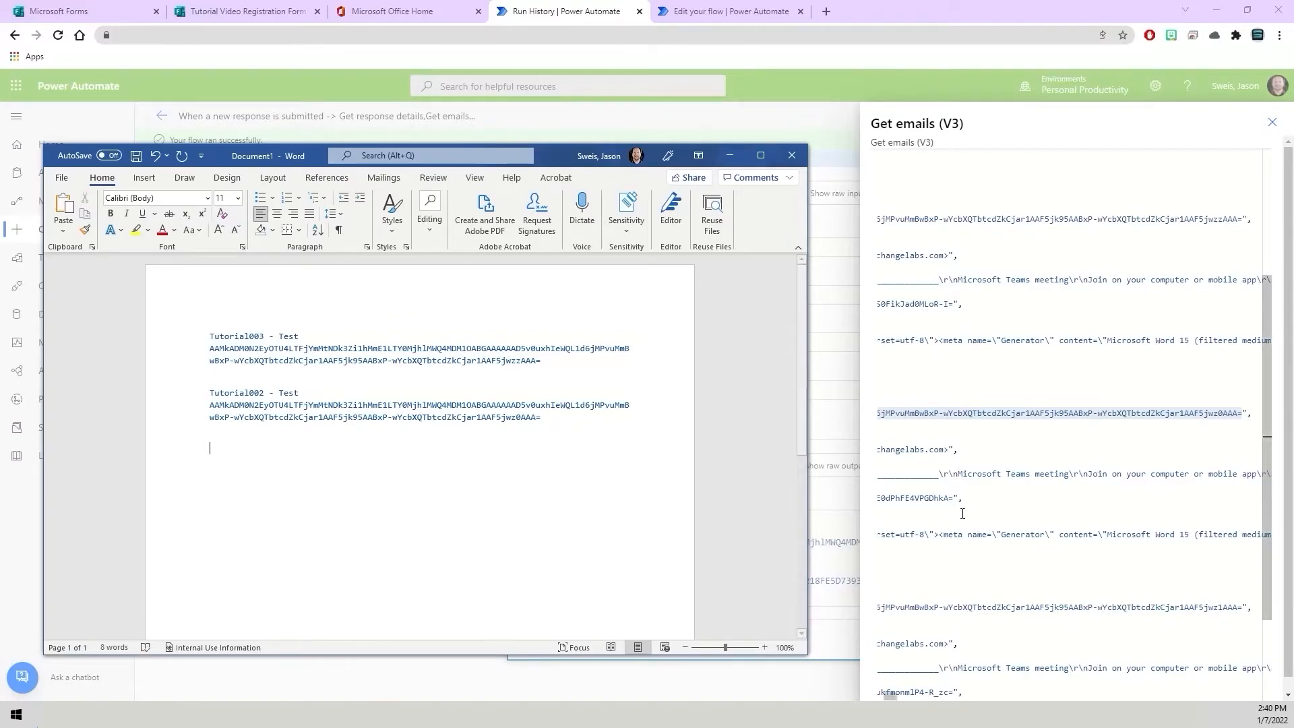
Copy the third email's subject Tutorial001 - Test from the raw outputs into the Word document.
click(987, 537)
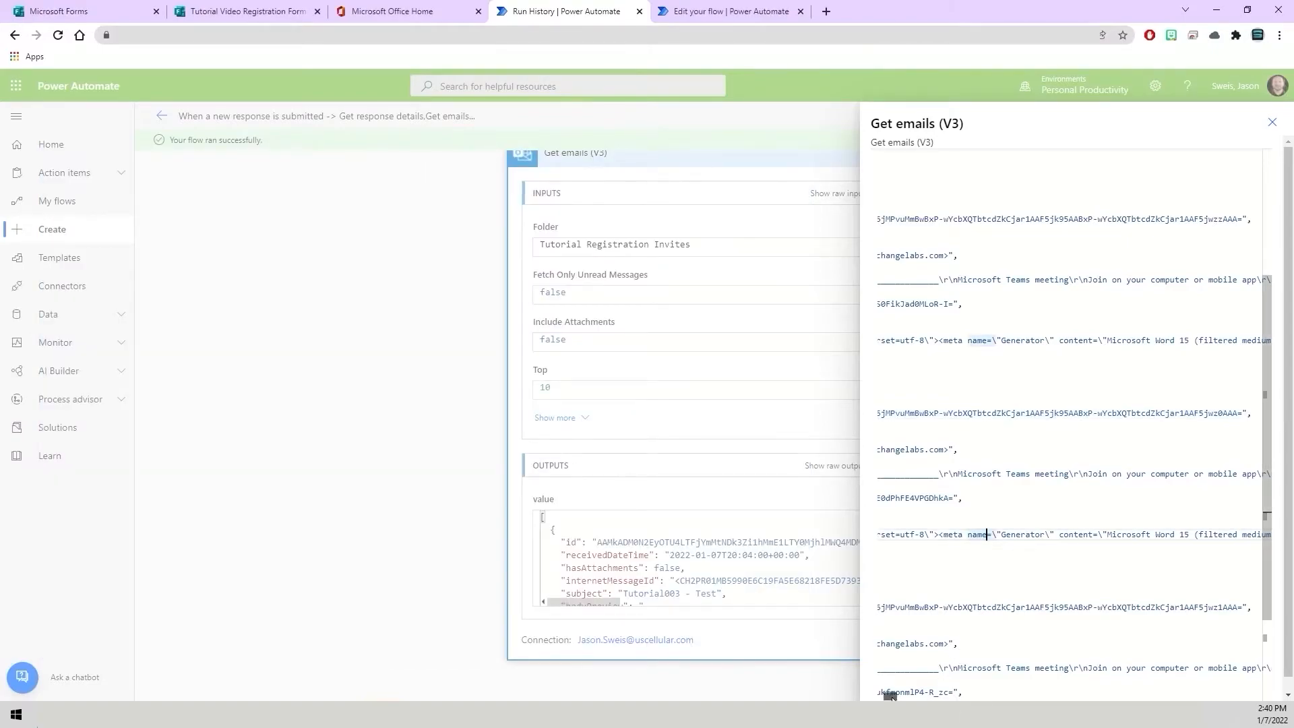
drag(887, 695, 876, 699)
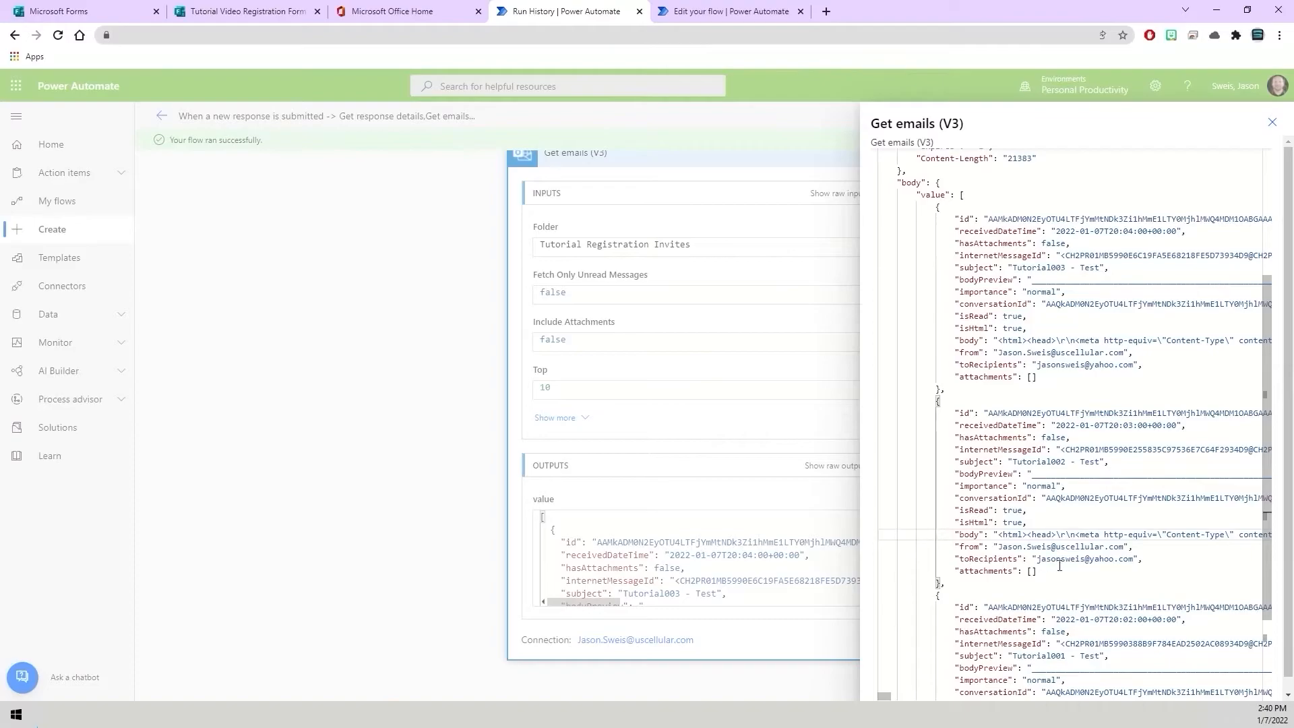
scroll(1014, 497, down, 3)
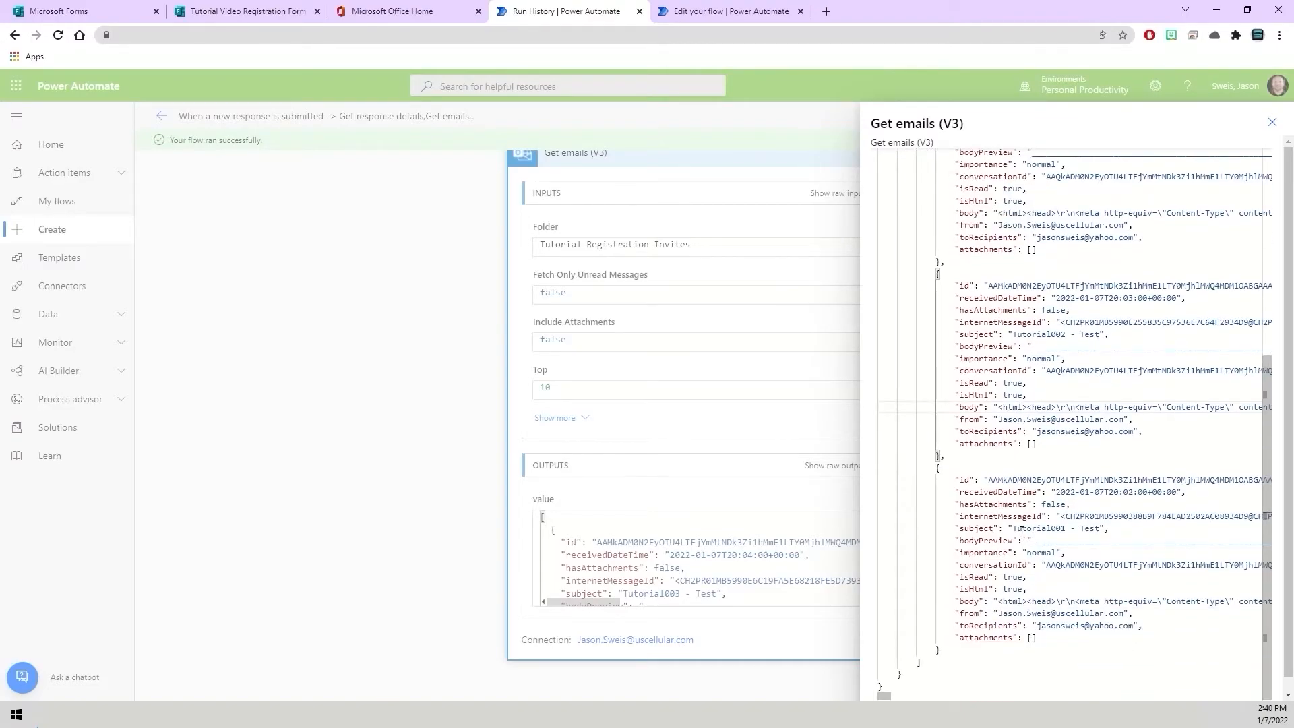
drag(1012, 529, 1100, 529)
key(ctrl+c)
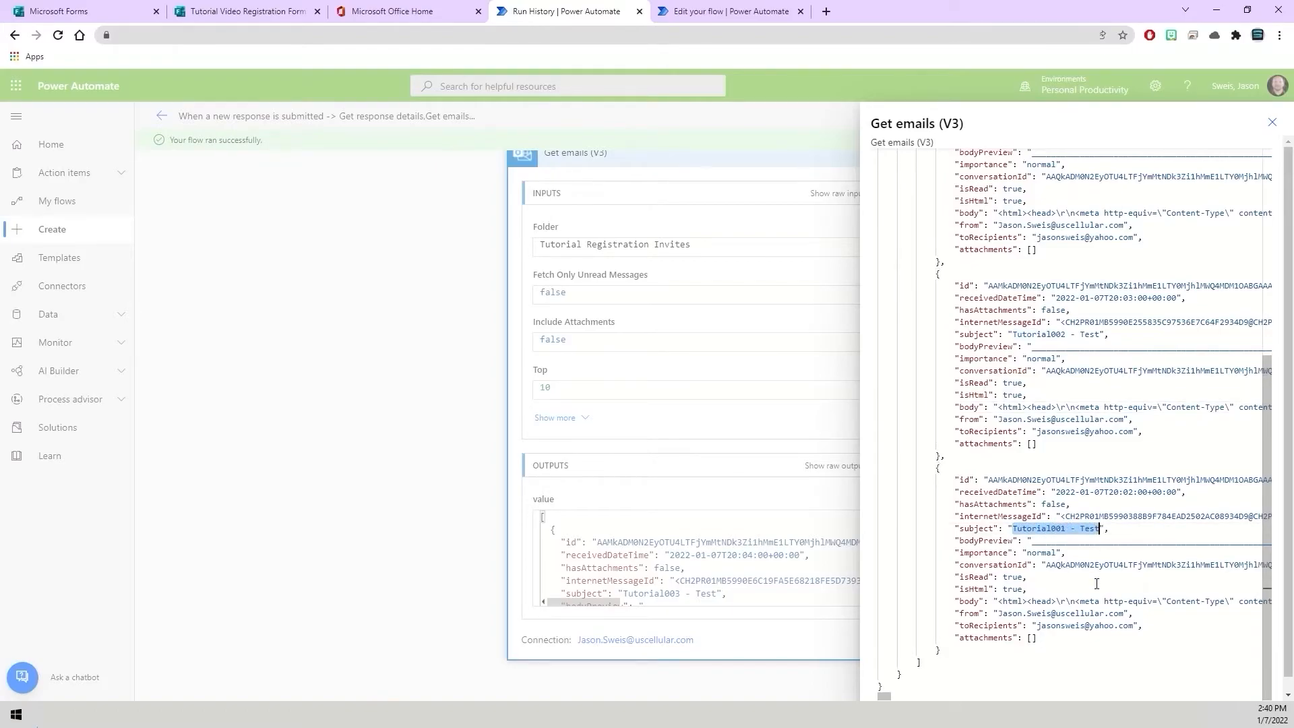
click(334, 714)
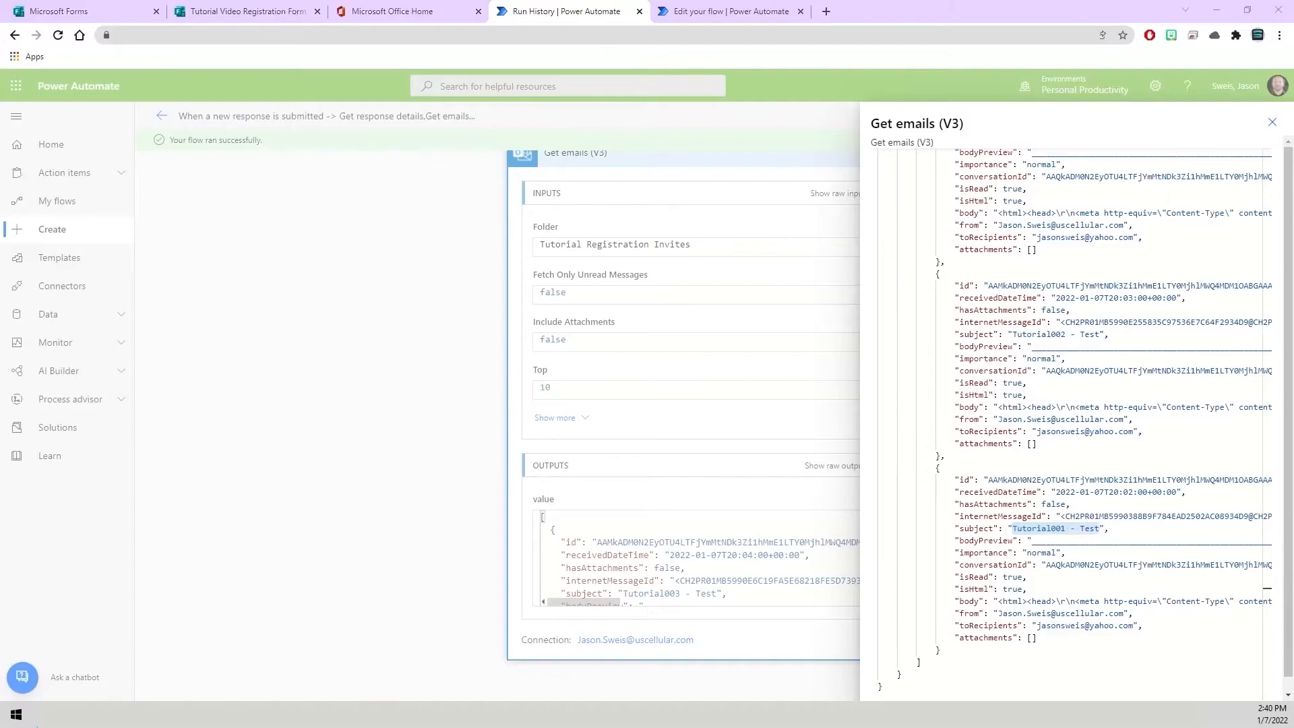
key(ctrl+v)
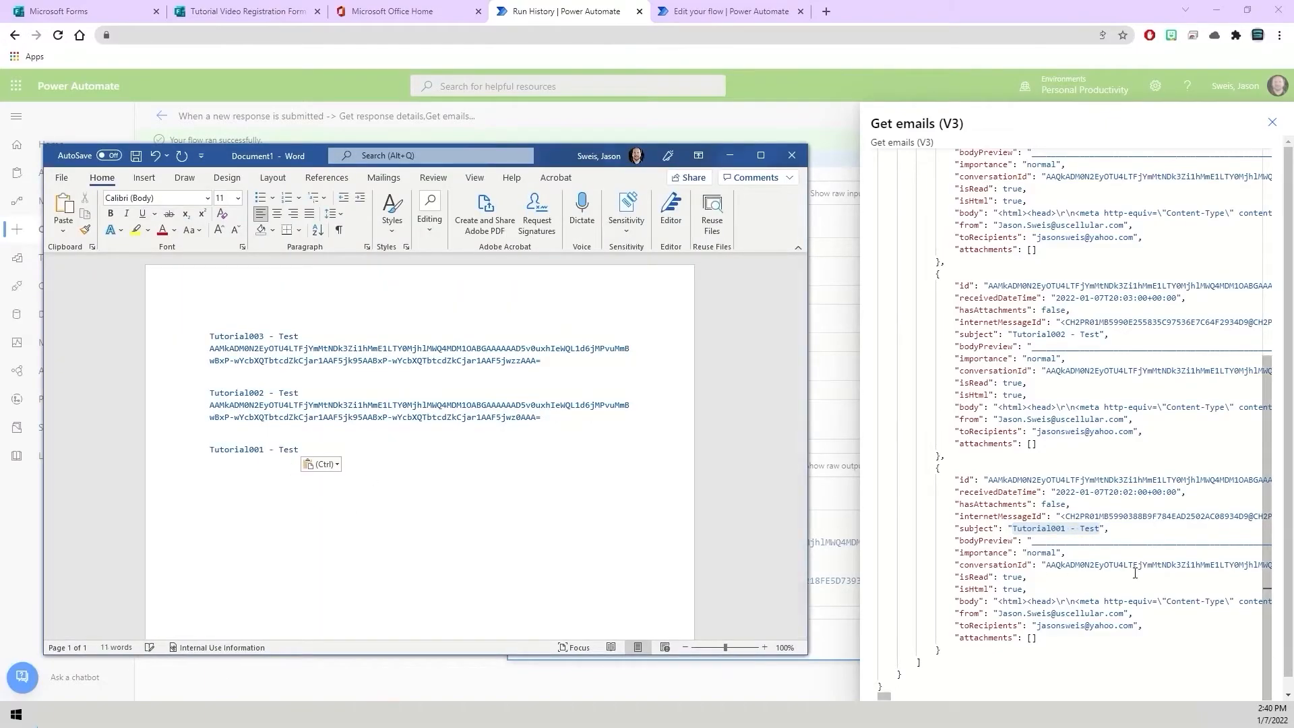
Copy the third email's id into the Word document beneath its subject.
drag(987, 479, 1243, 481)
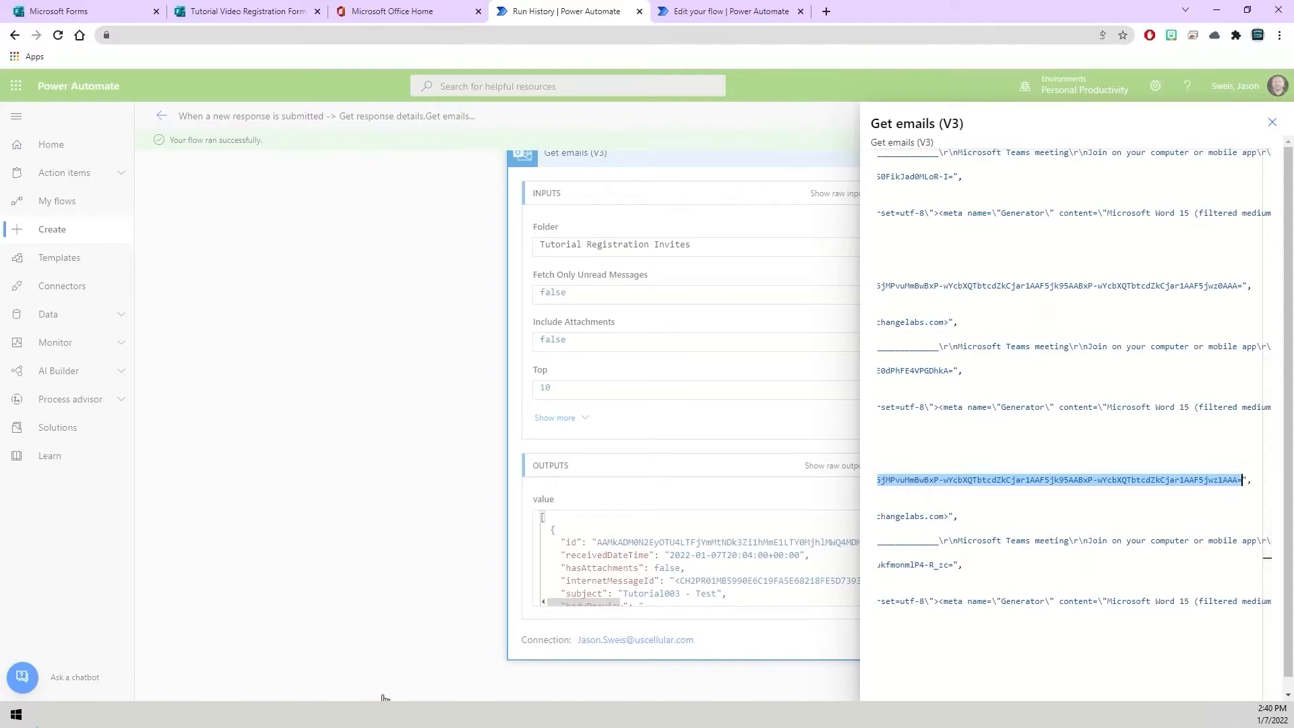
click(183, 657)
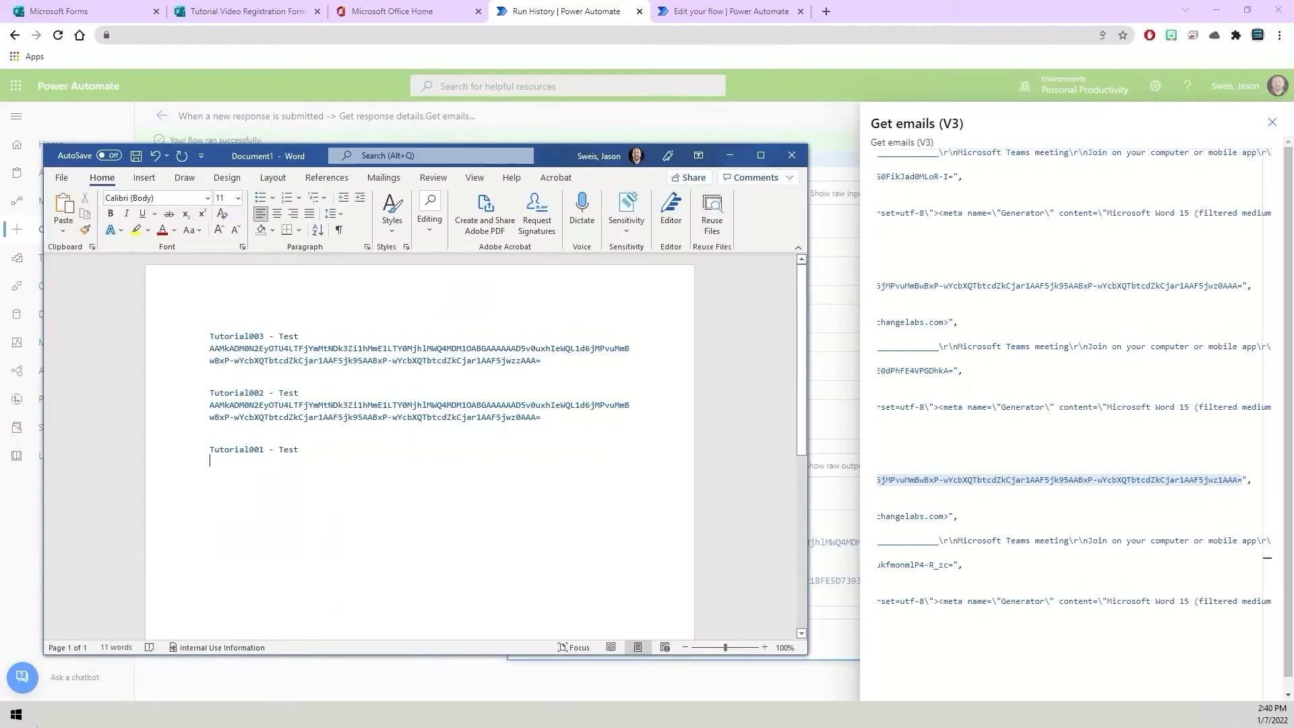
text(AAMkADM0N2EyOTU4LTFjYmMtNDk3Zi1hMmE1LTY0MjhlMWQ4MDM1OABGAAAAAAD5v0uxhIeWQL1d6jMPvuMmBwBxP-wYcbXQTbtcdZkCjar1AAF5jk95AABxP-wYcbXQTbtcdZkCjar1AAF5jwz1AAA=)
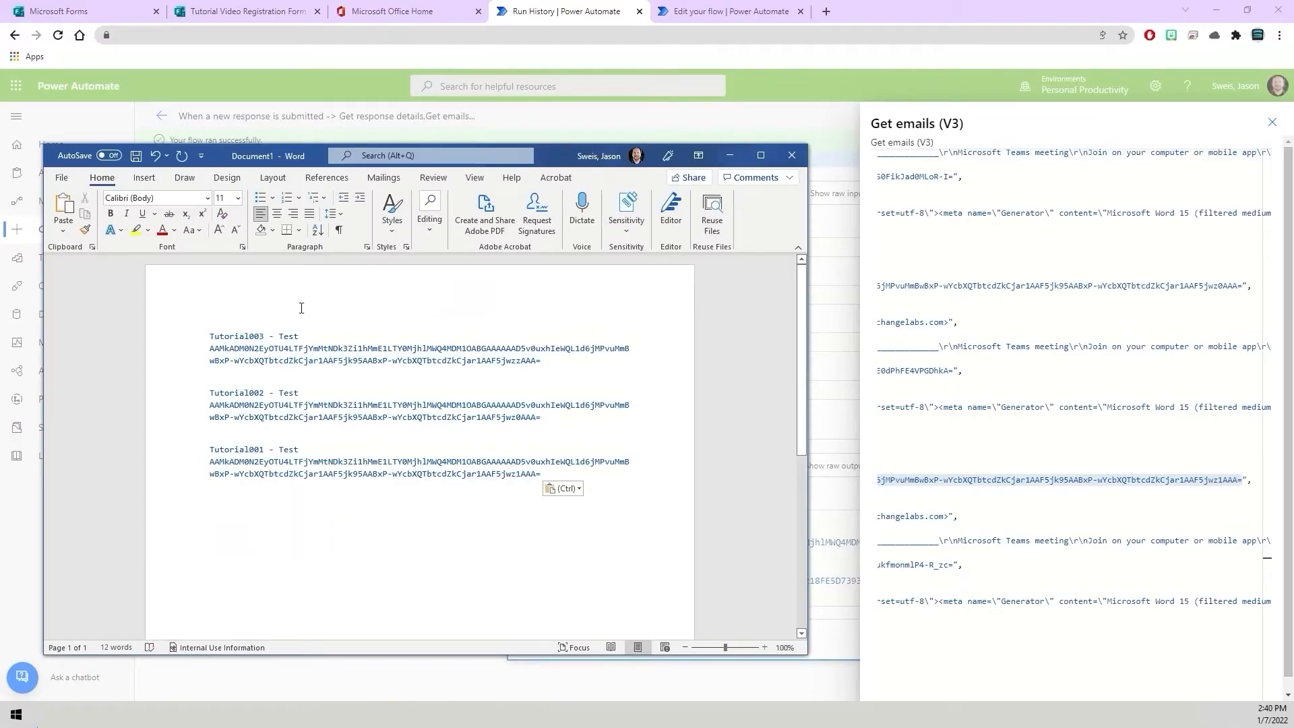
Close the raw outputs panel and open the flow for editing.
drag(560, 165, 0, 169)
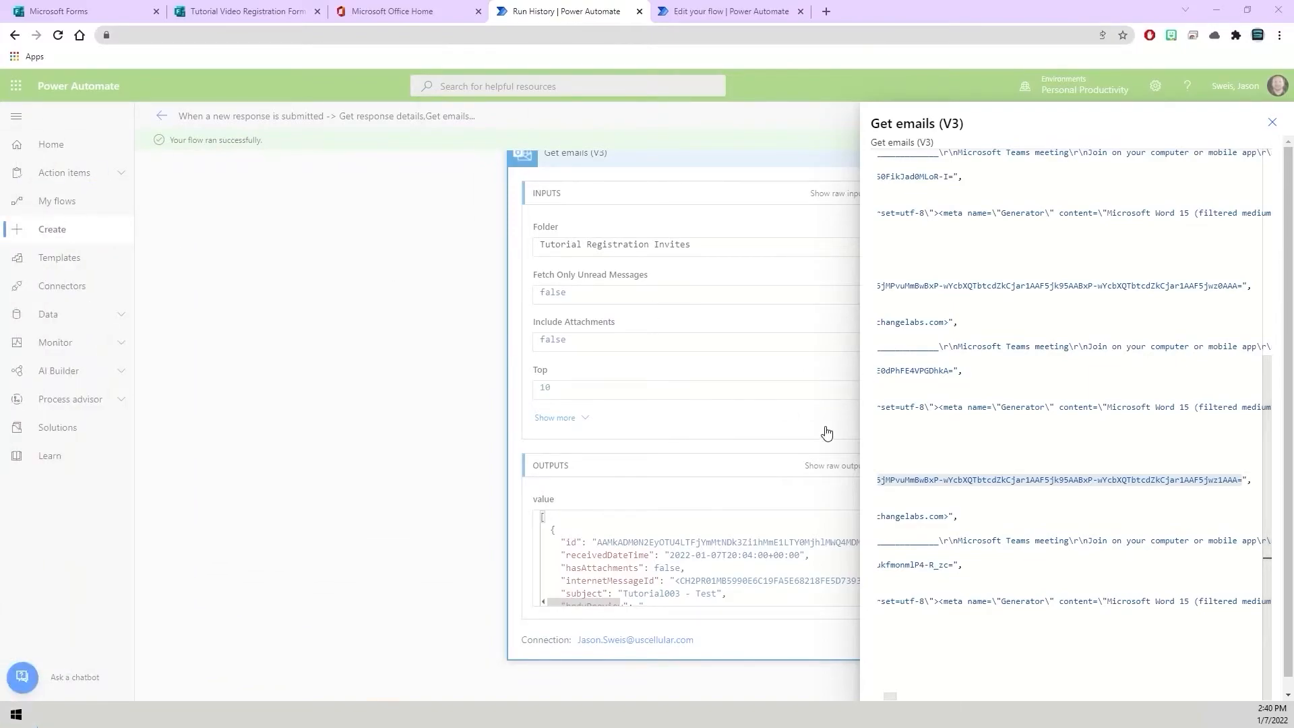
click(627, 519)
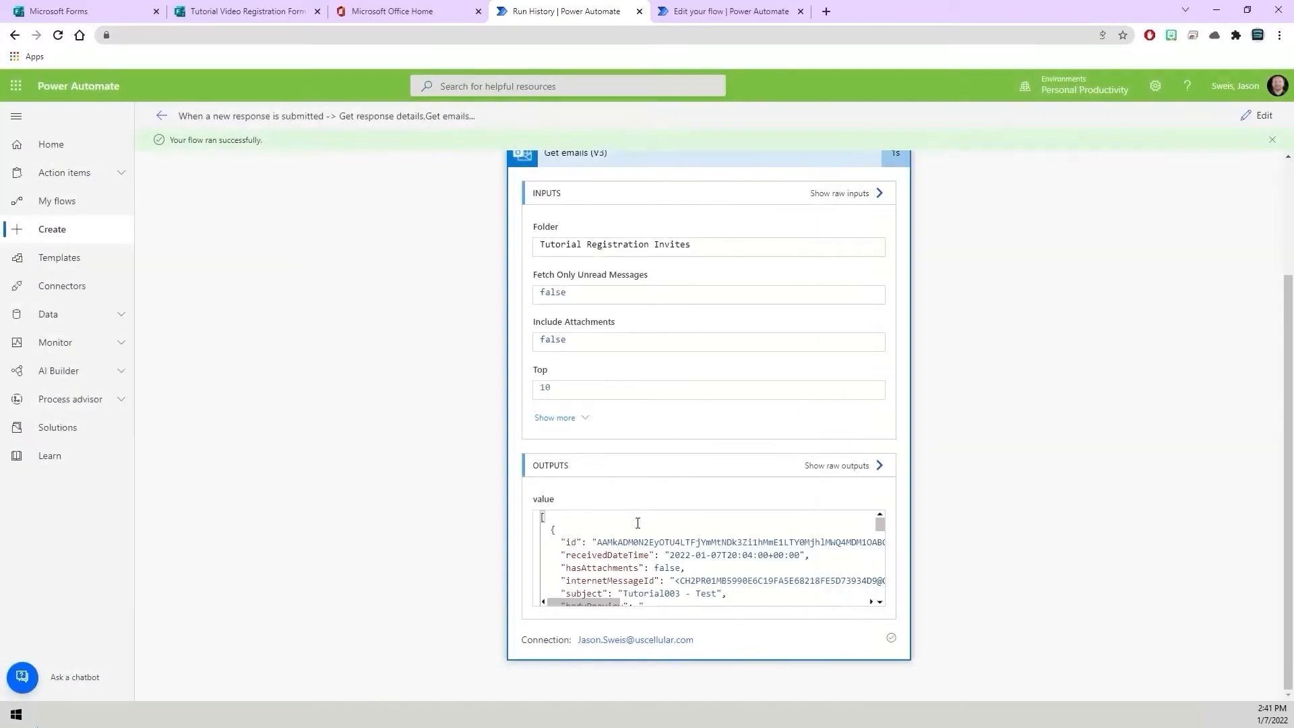
scroll(964, 269, up, 3)
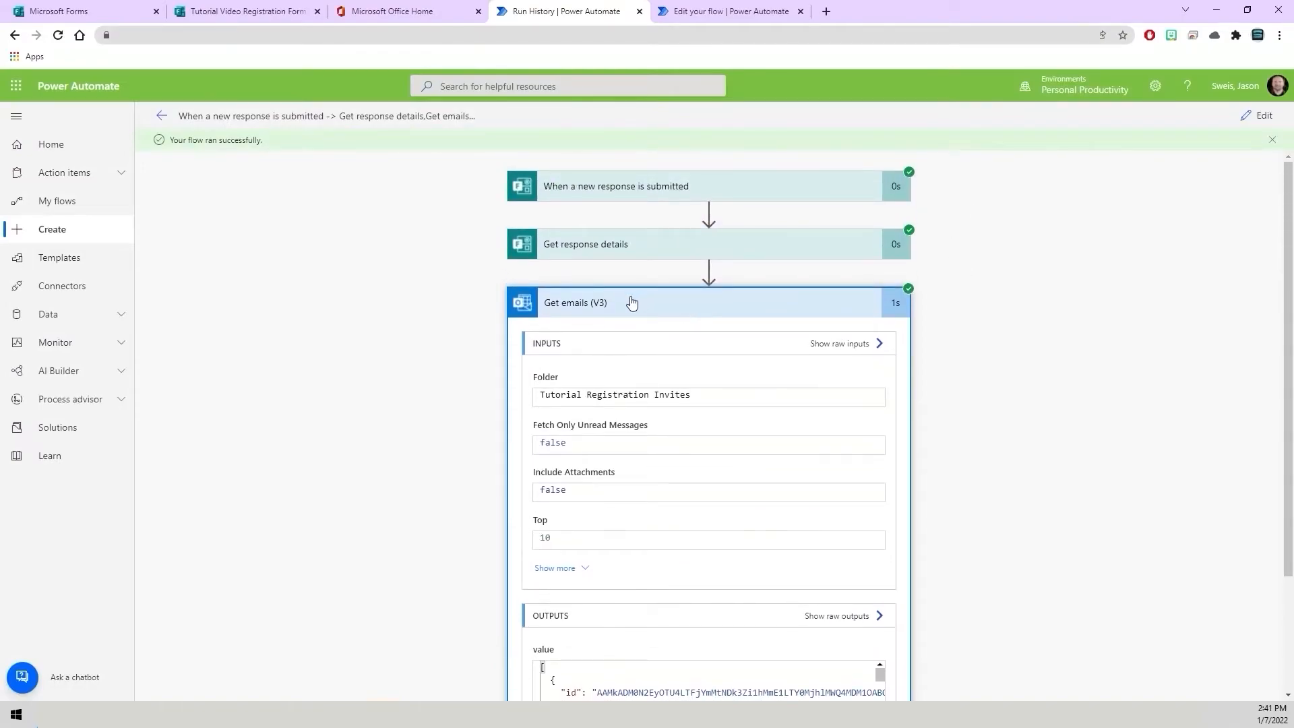
click(628, 300)
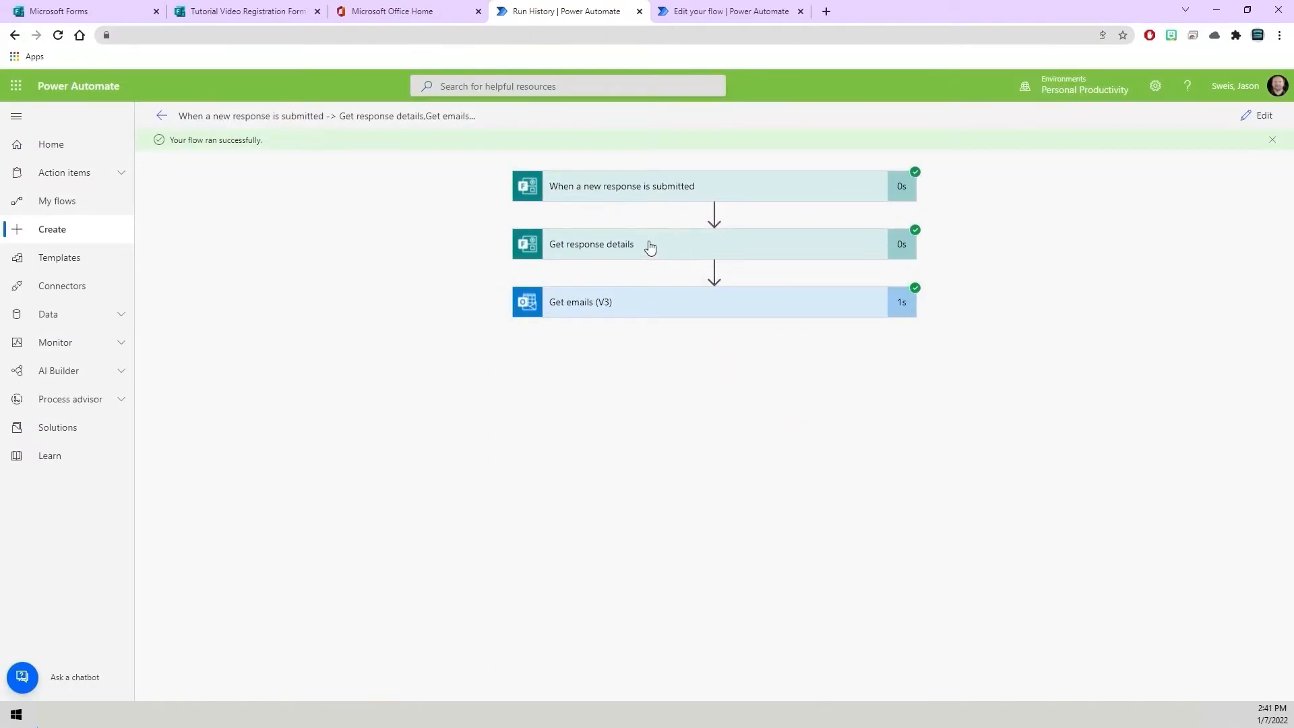
click(1261, 119)
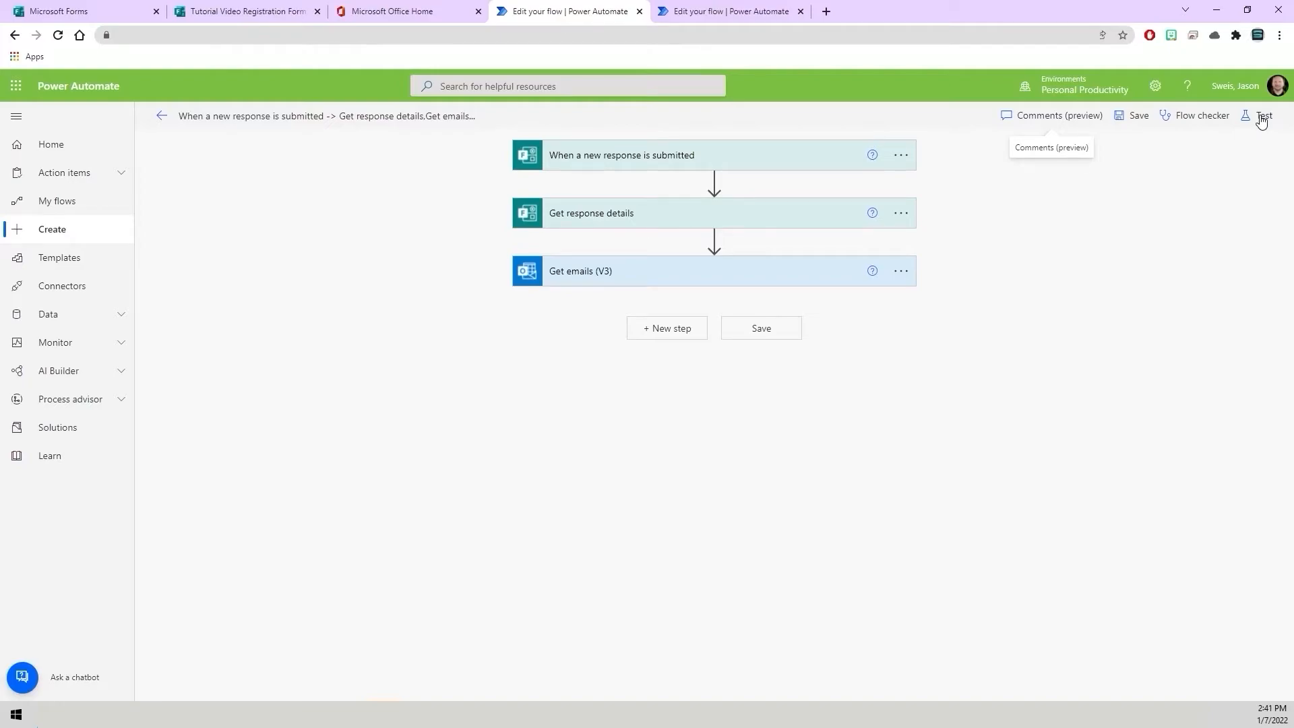
Add a Condition step after the Get emails (V3) action.
click(645, 337)
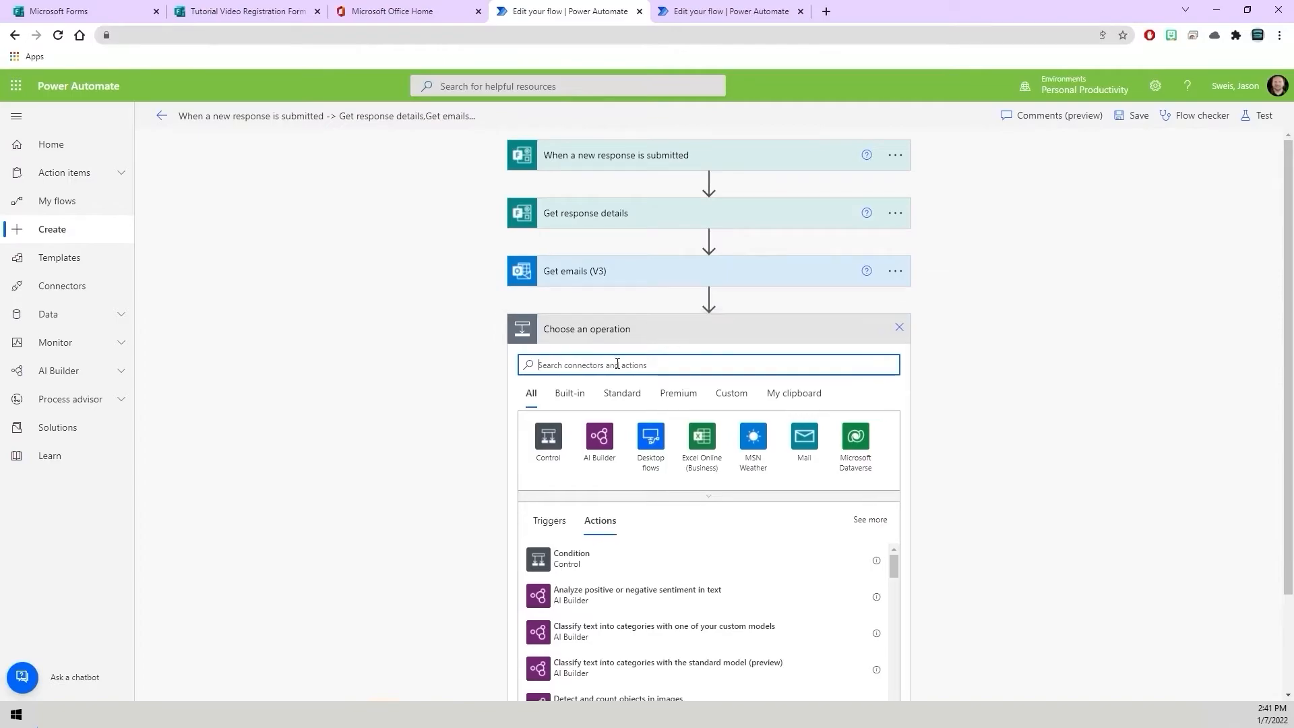
text(Condition)
click(585, 561)
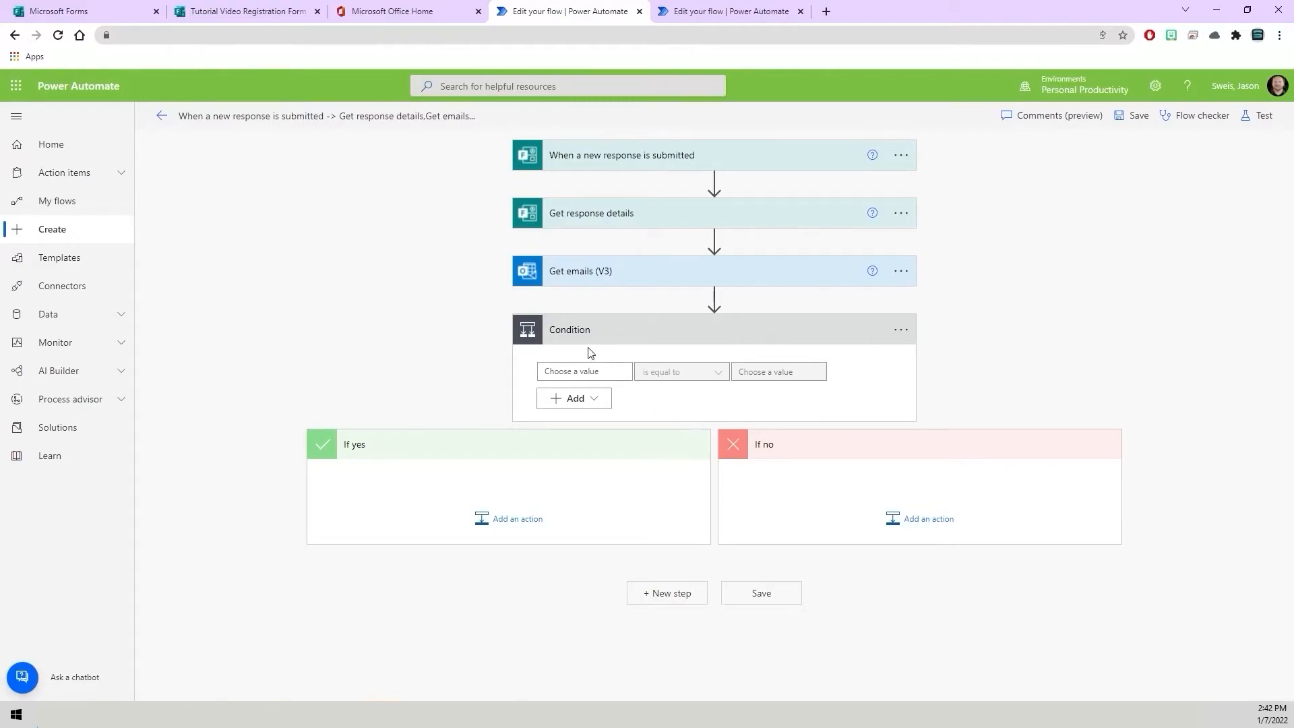
Rename the condition step to Condition - Tutorial001.
click(571, 332)
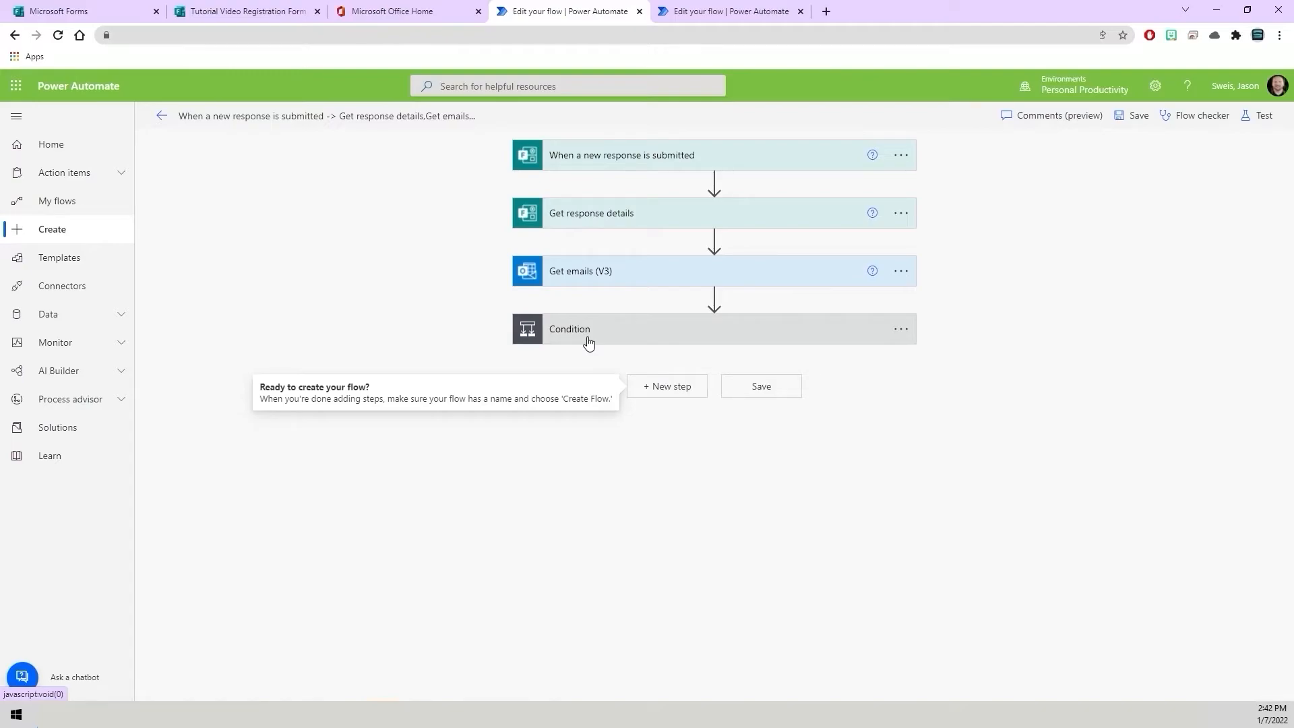
click(900, 330)
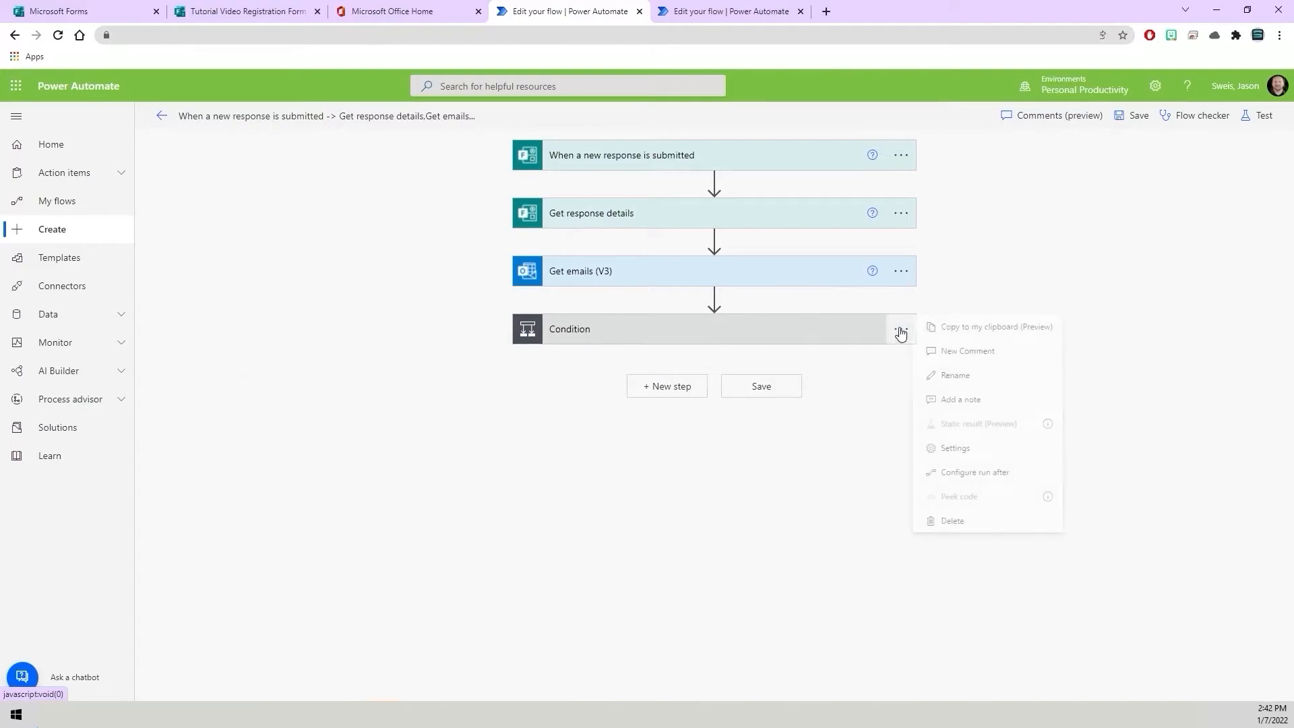
click(961, 375)
click(619, 330)
text(- Tuto)
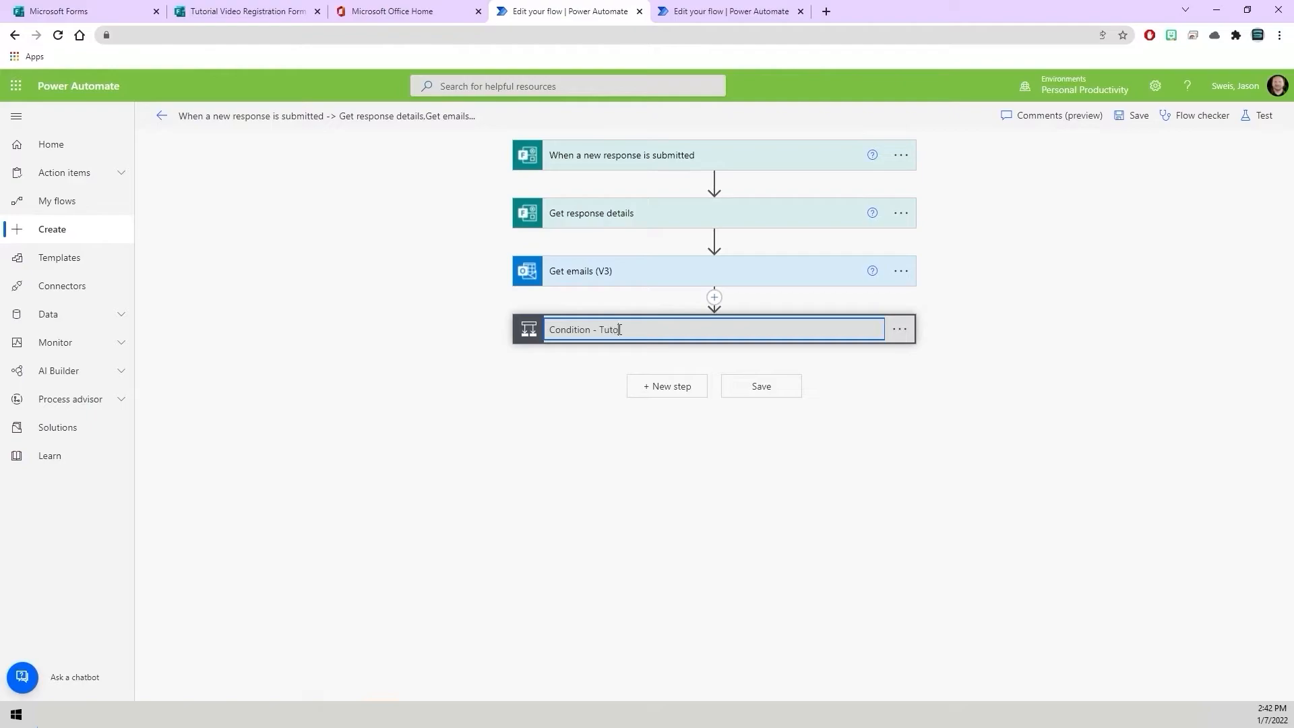
text(rial001)
click(675, 339)
click(647, 332)
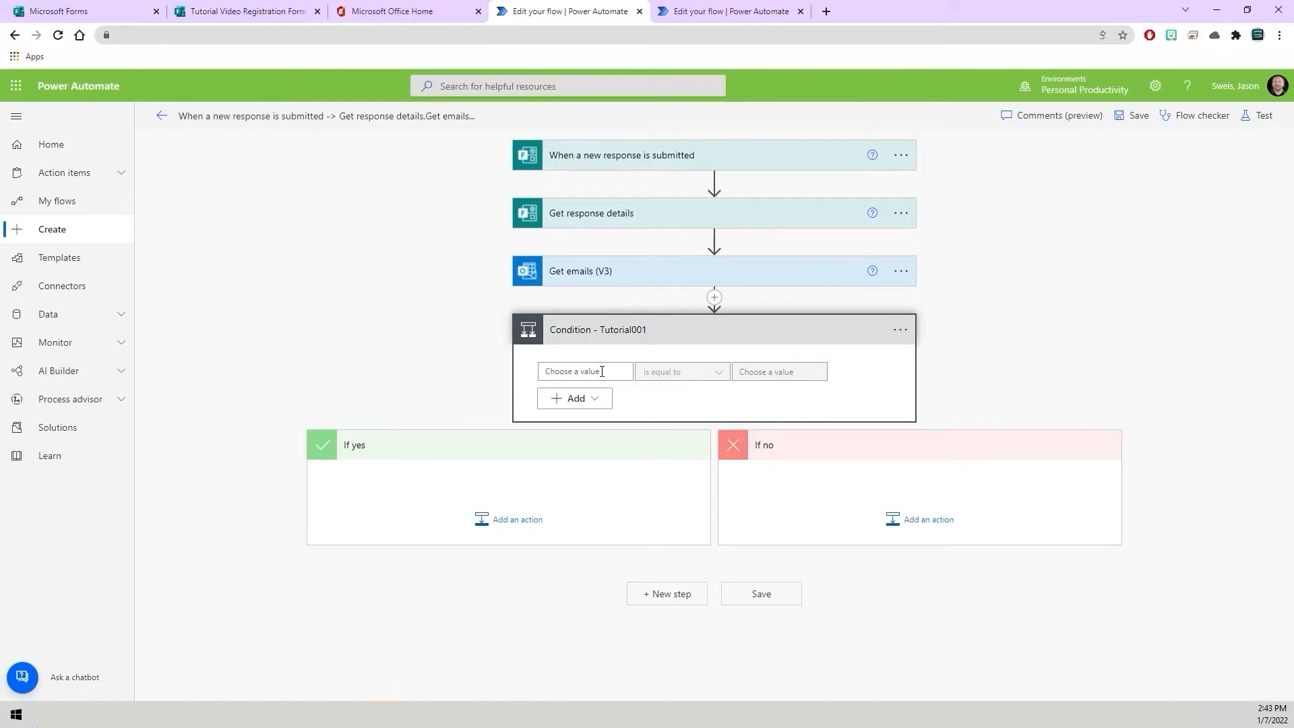
Set the condition's first value to the form answer Which Tutorial Video Event Would You Like to Attend?
click(602, 371)
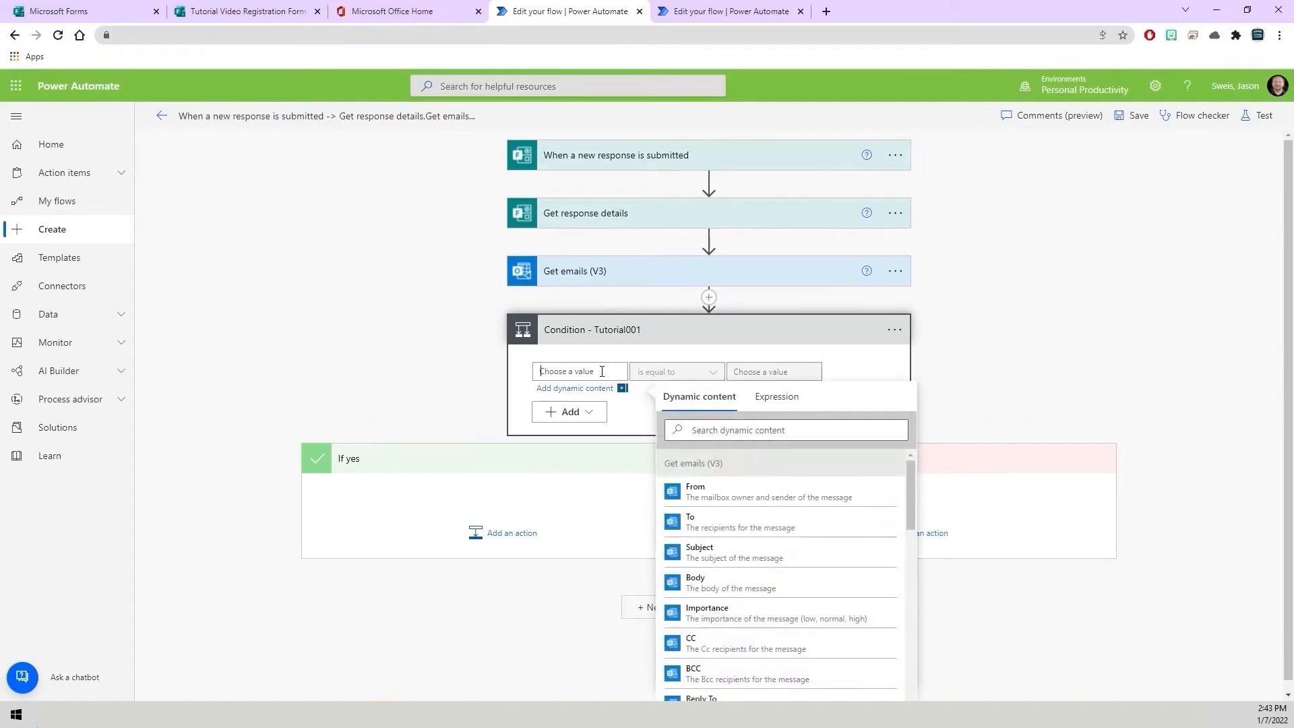
click(713, 433)
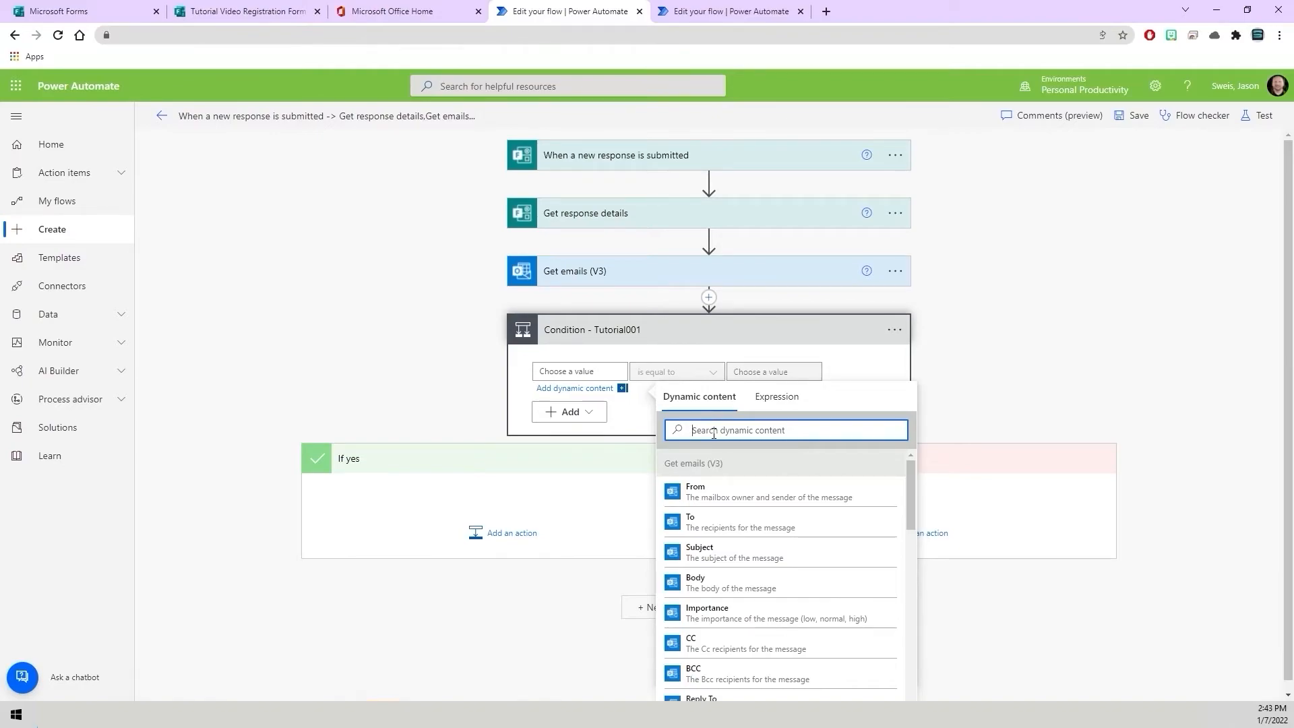
text(Which)
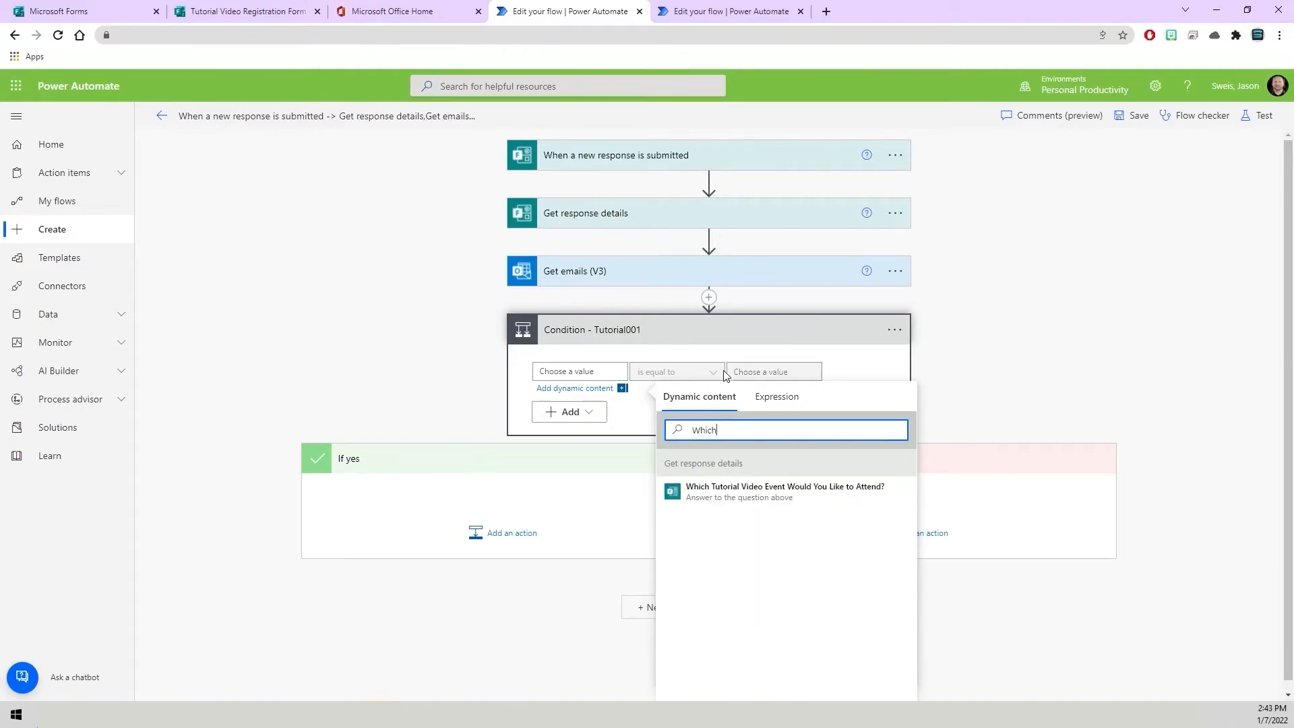
click(786, 490)
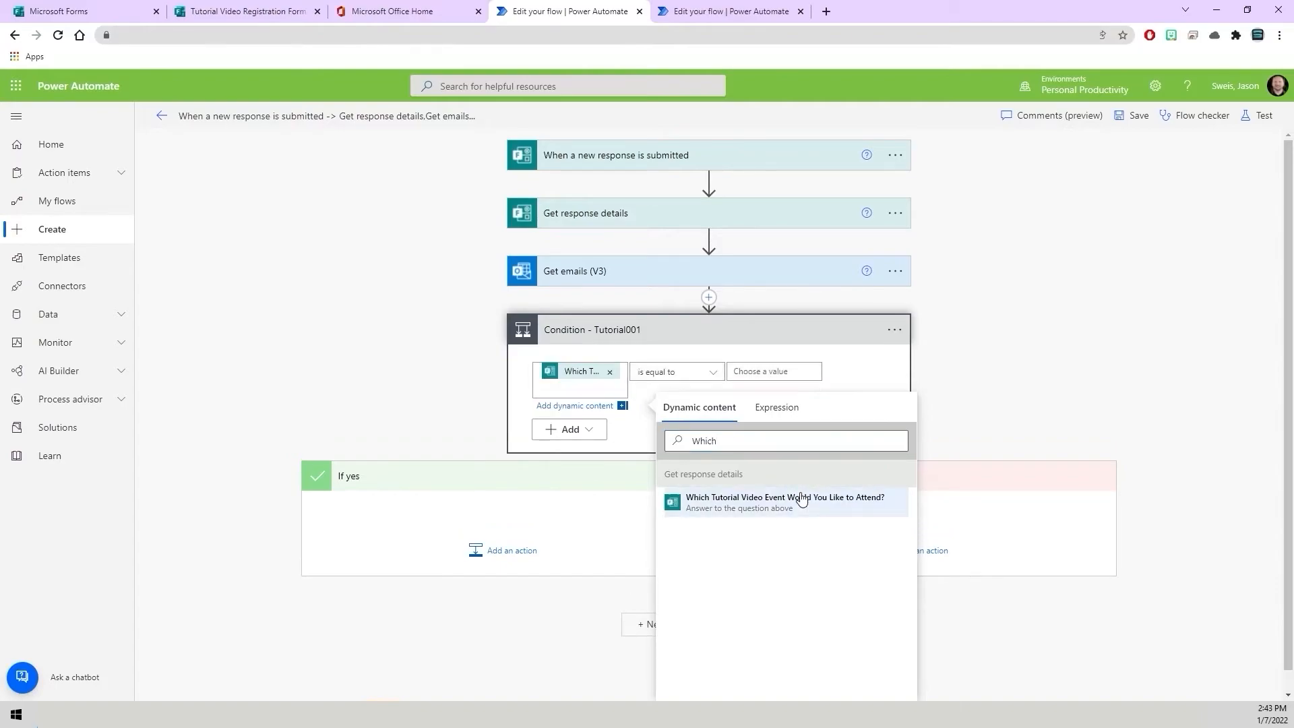
Set the condition's operator to contains and its compared value to Tutorial001.
click(699, 375)
click(696, 391)
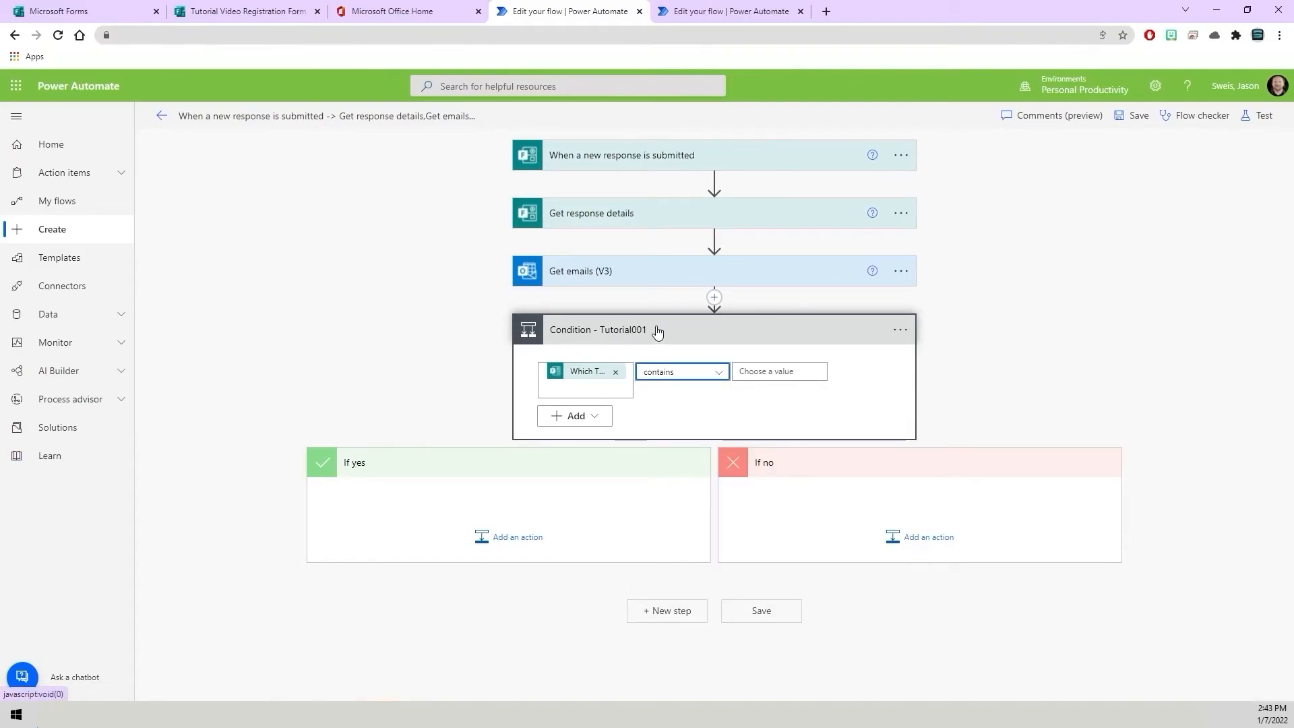
click(779, 373)
text(Tutorial001)
click(777, 419)
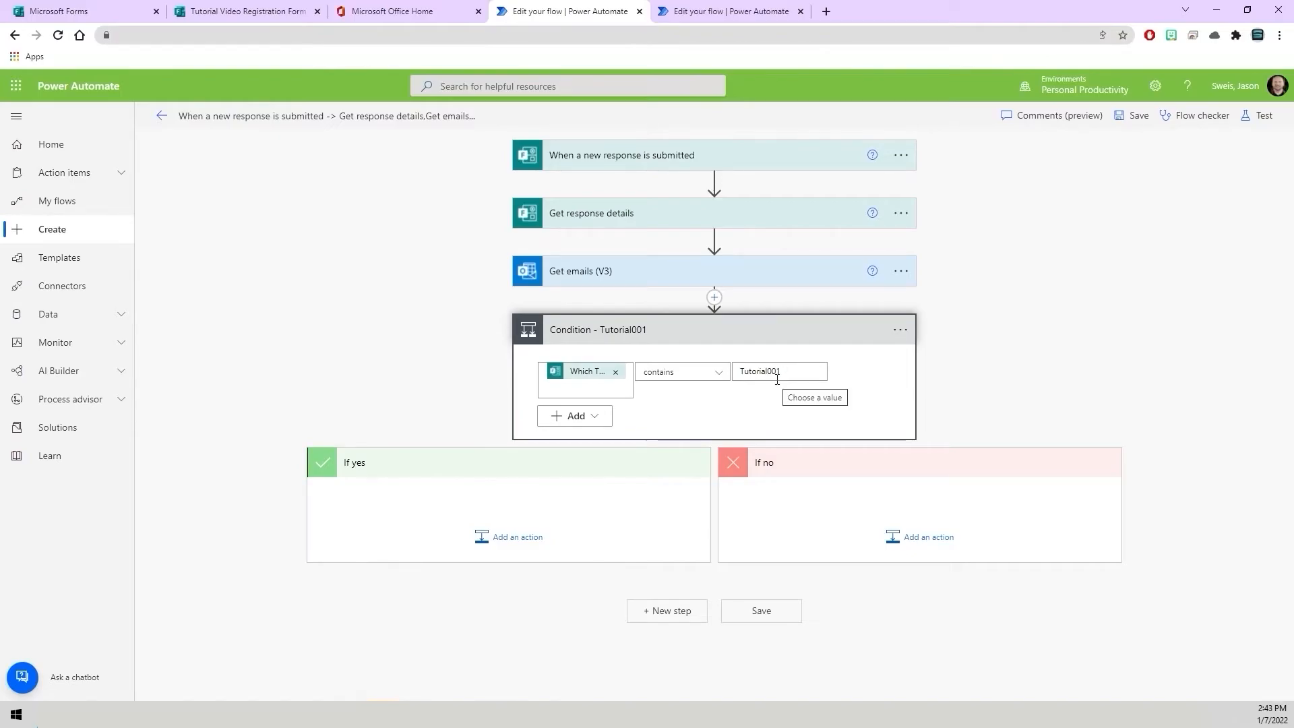
click(255, 13)
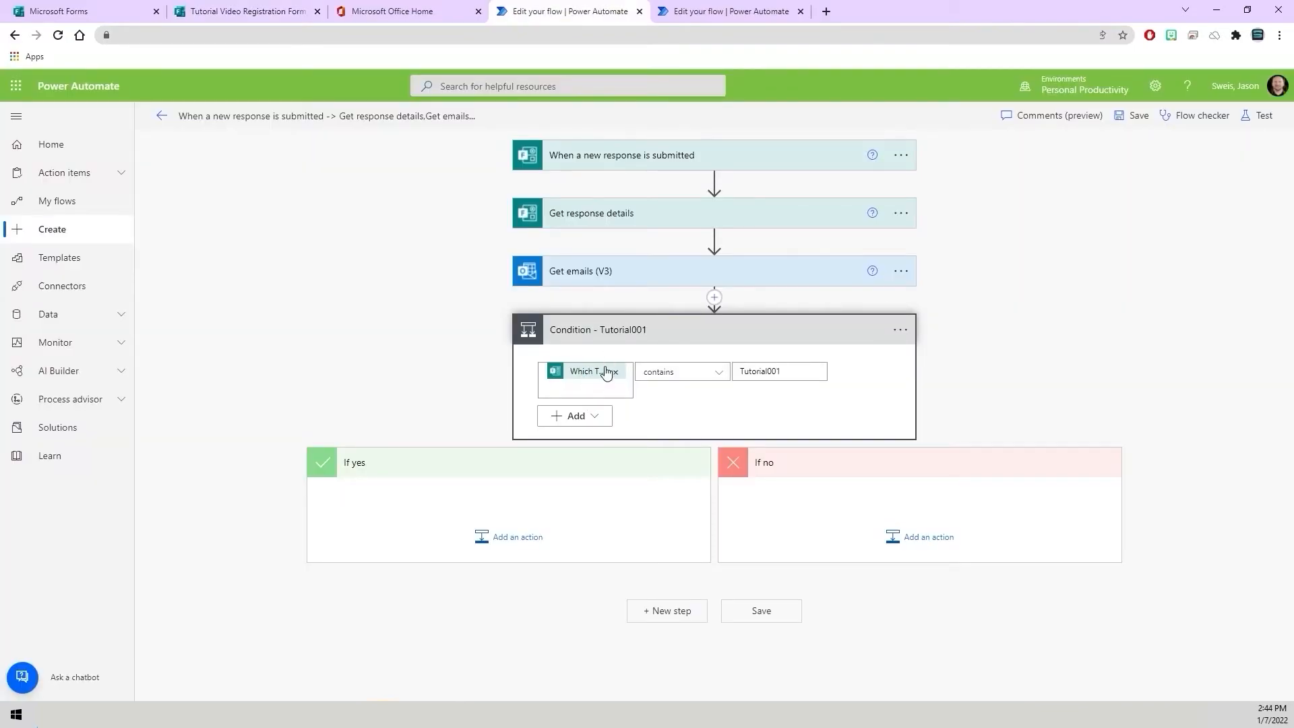
double_click(778, 373)
click(714, 423)
Add a Forward an email (V2) action to the If yes branch of the Tutorial001 condition.
click(513, 537)
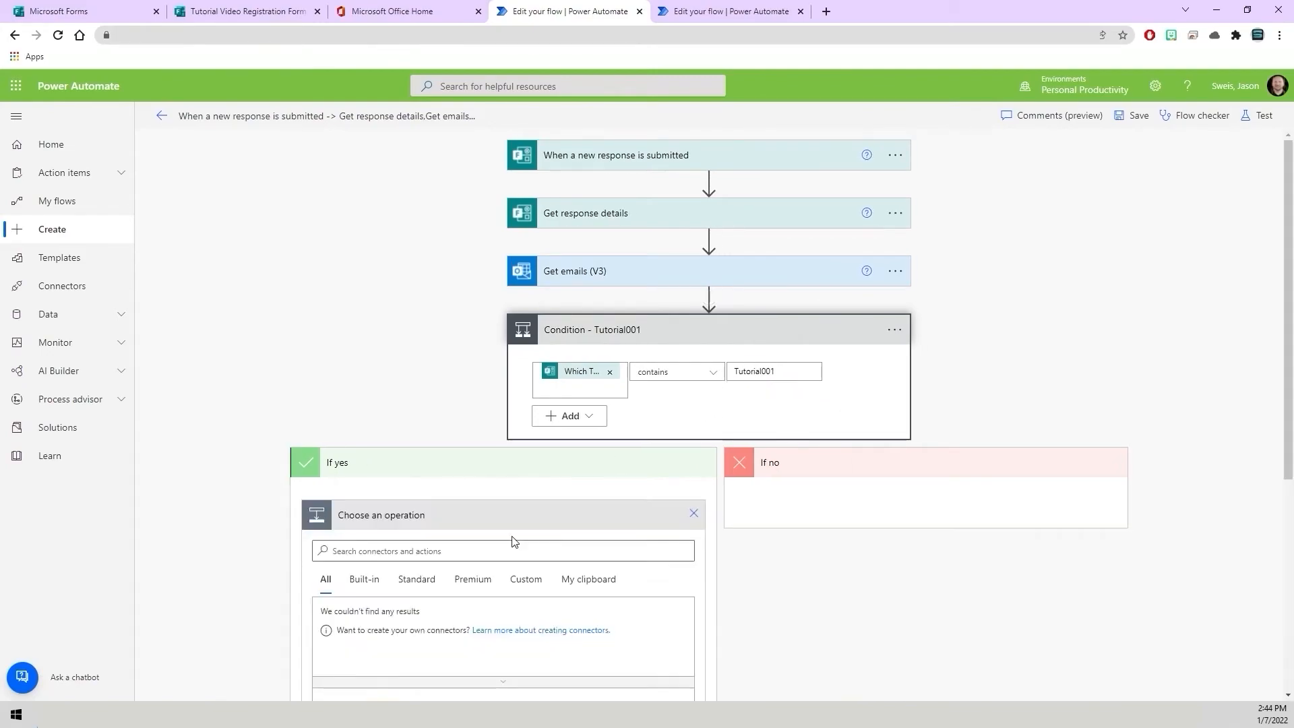
scroll(510, 494, down, 1)
scroll(510, 494, down, 2)
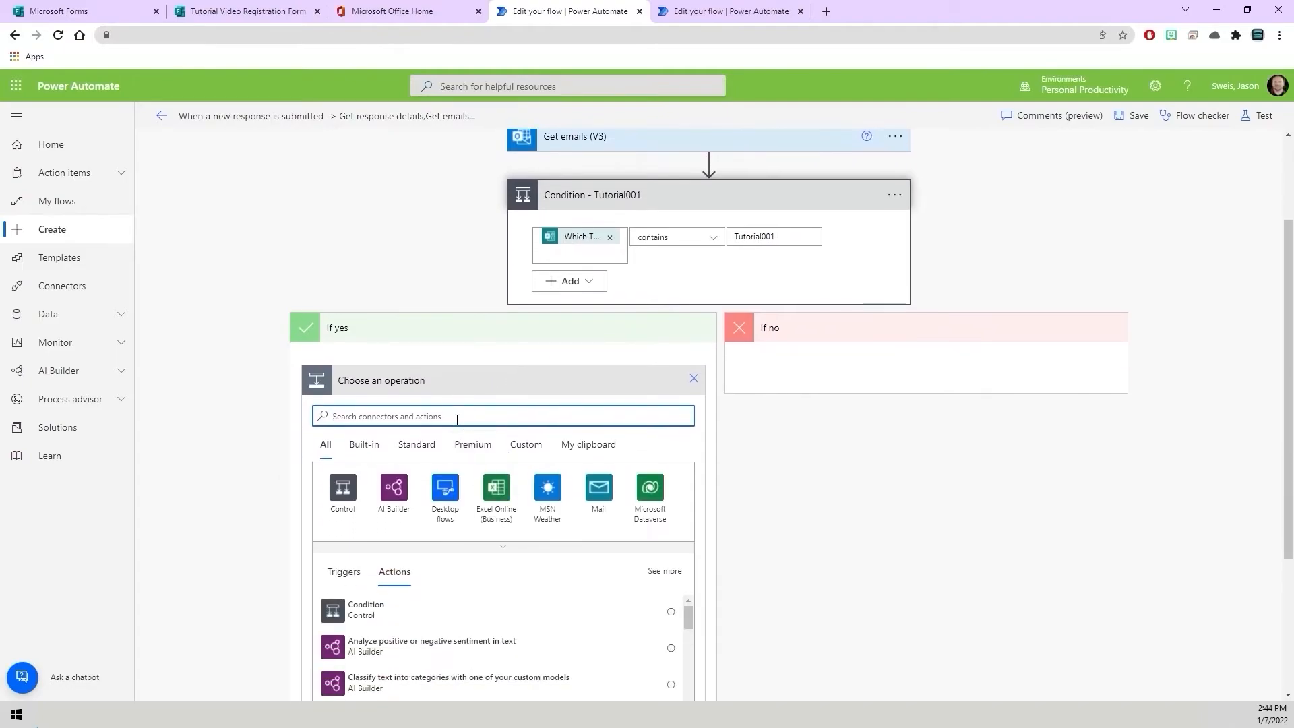
text(For)
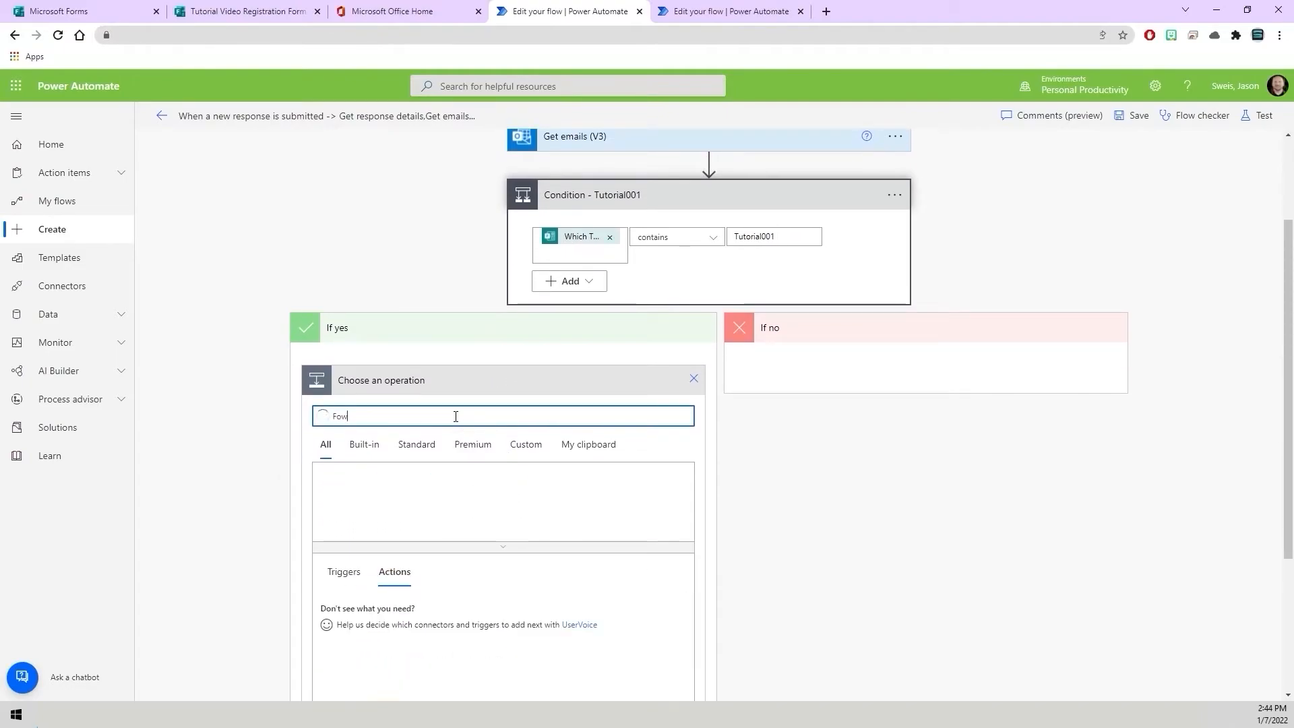
text(ward  )
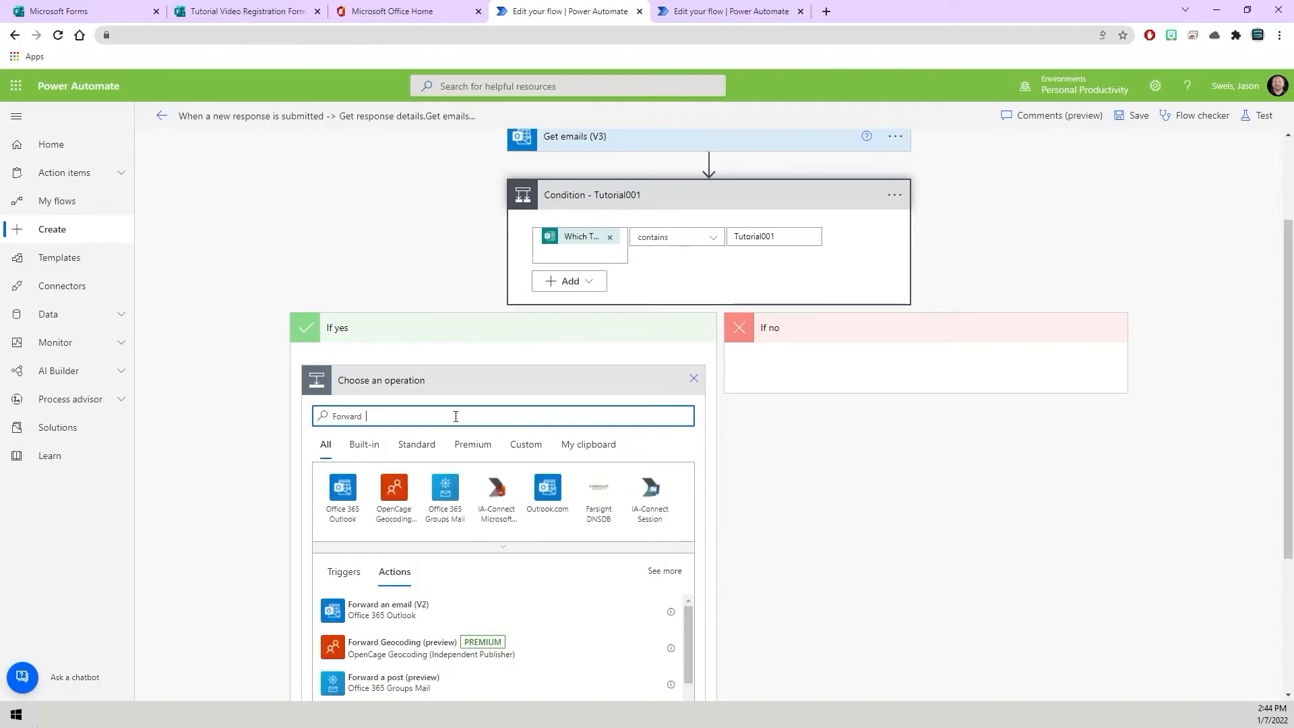
text(Email)
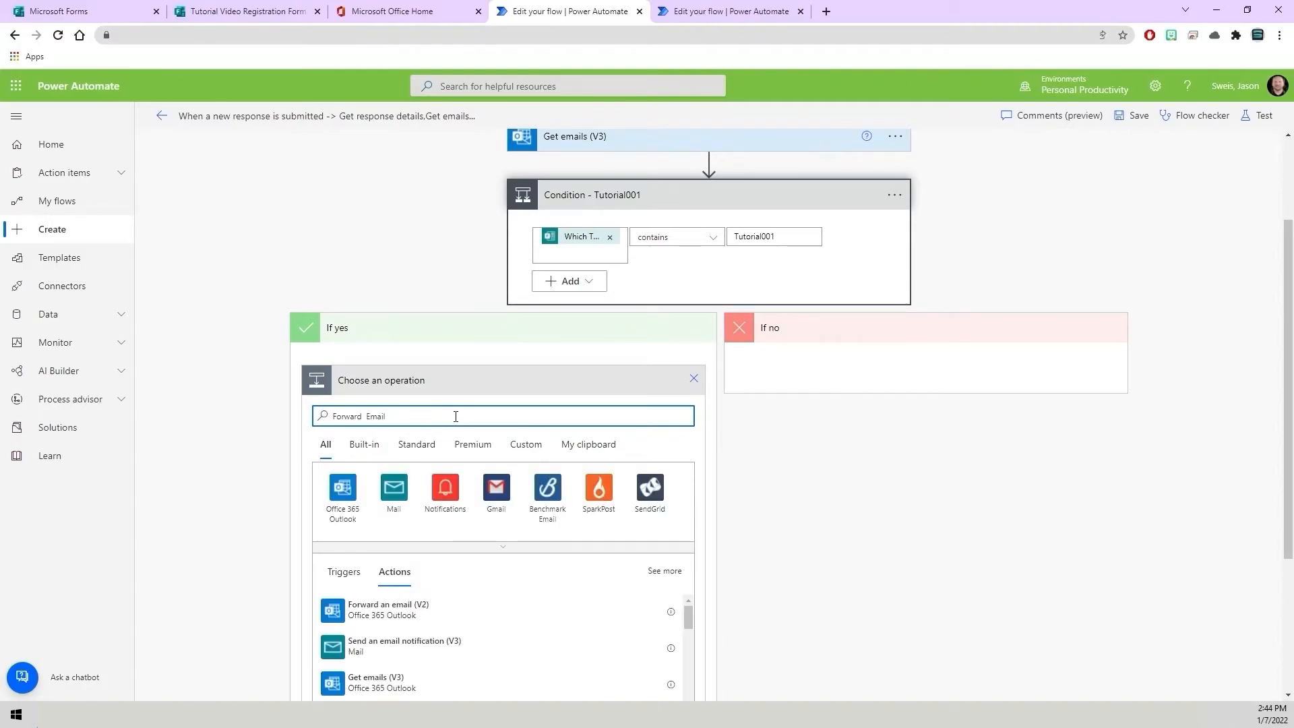
click(430, 622)
click(424, 459)
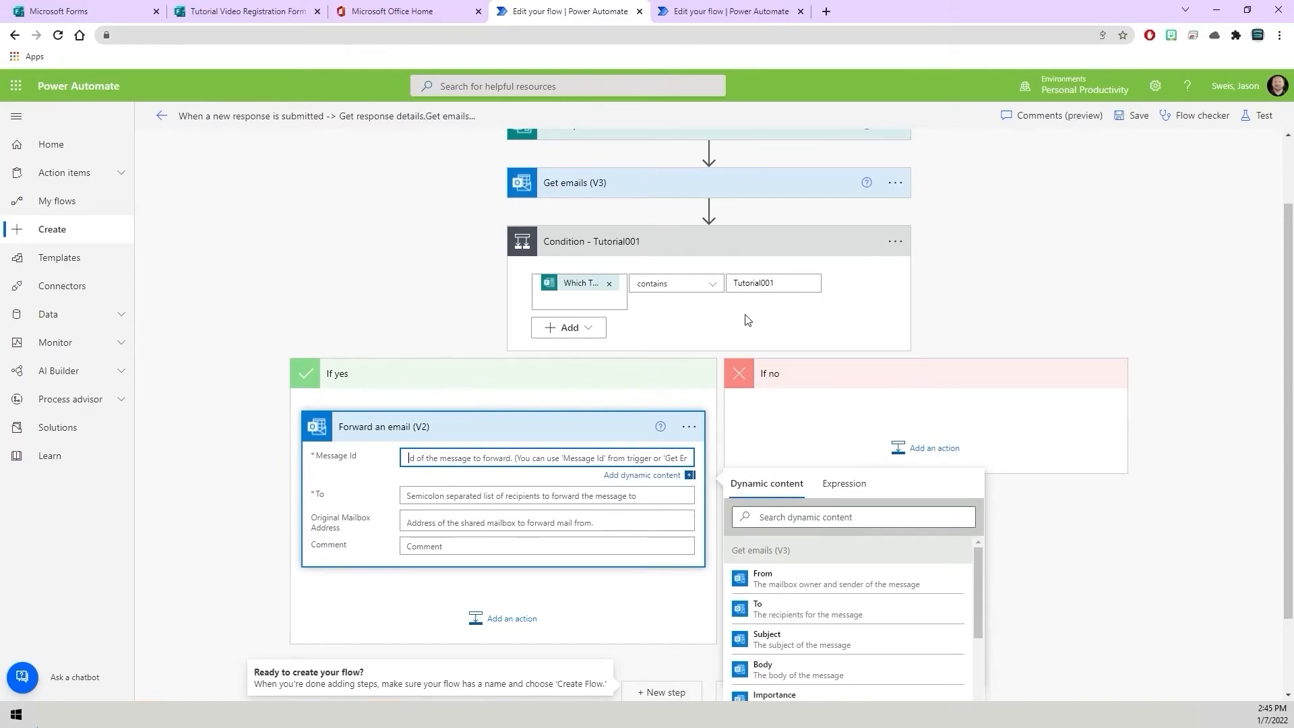
Copy the Tutorial001 message ID from the Word document and paste it into the action's Message Id field.
drag(0, 149, 613, 138)
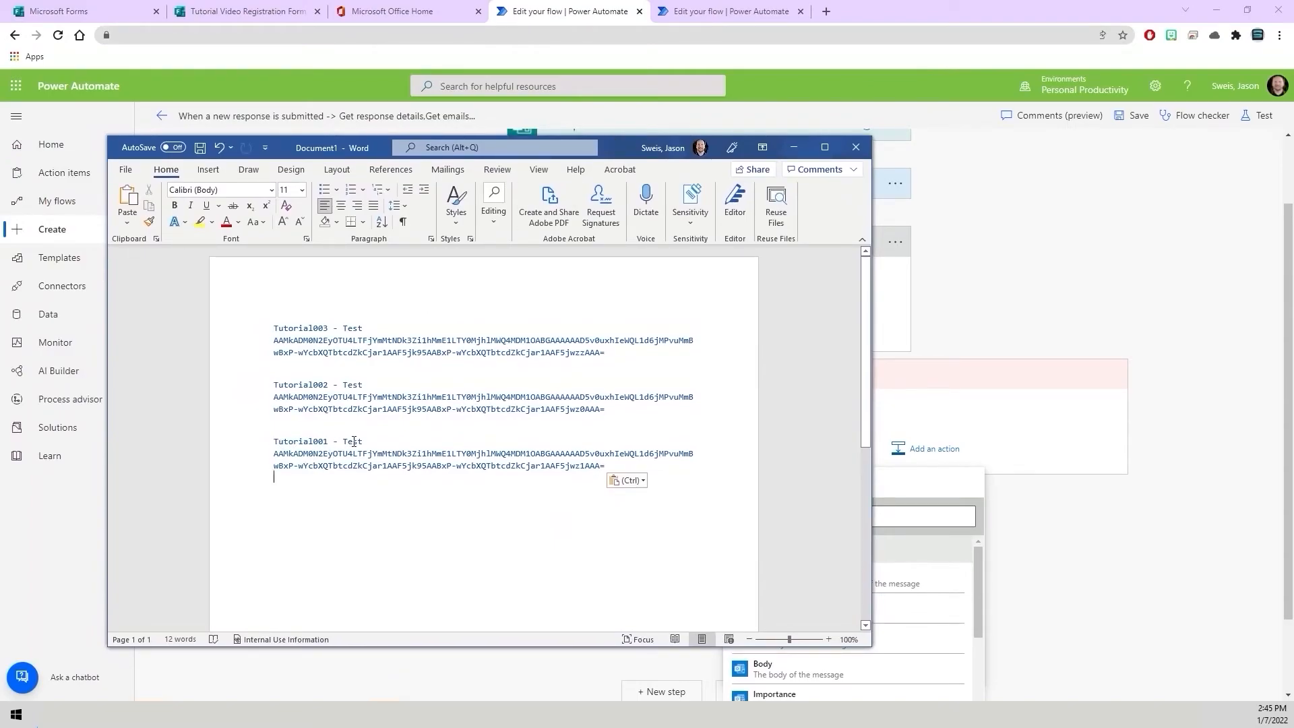
drag(612, 466, 281, 460)
right_click(280, 461)
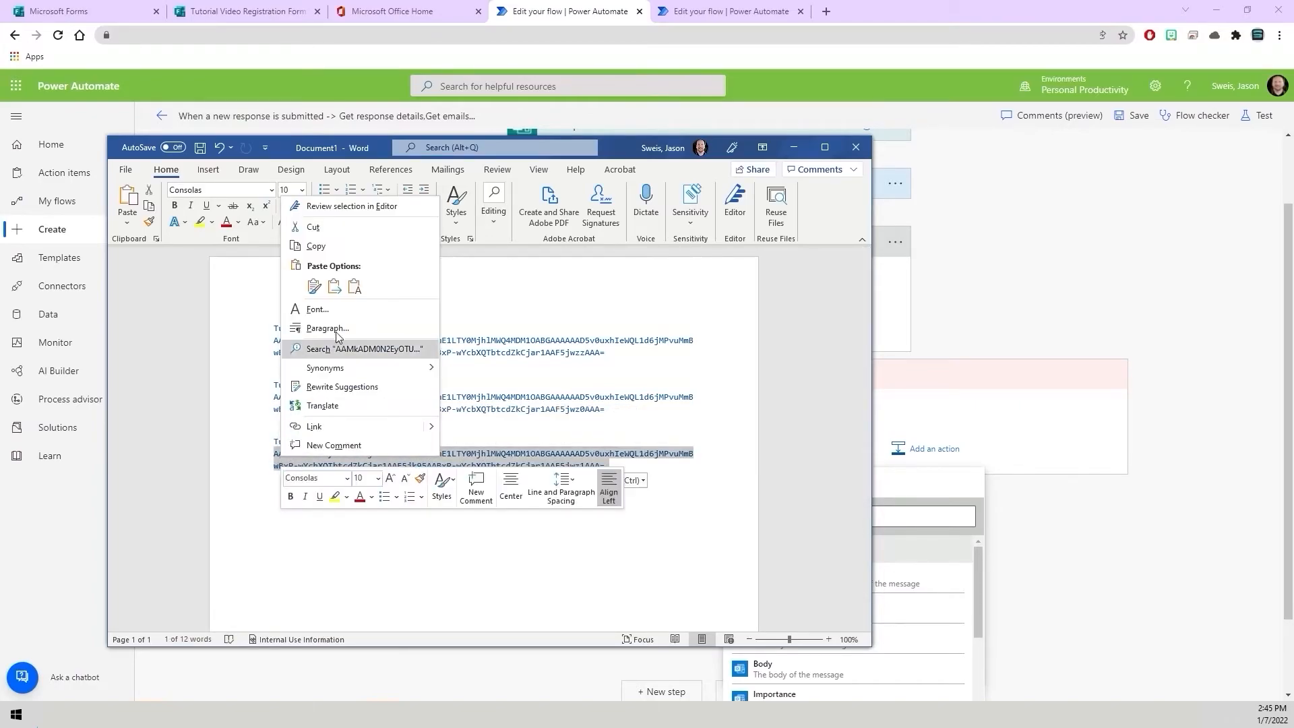
click(316, 247)
key(alt+Tab)
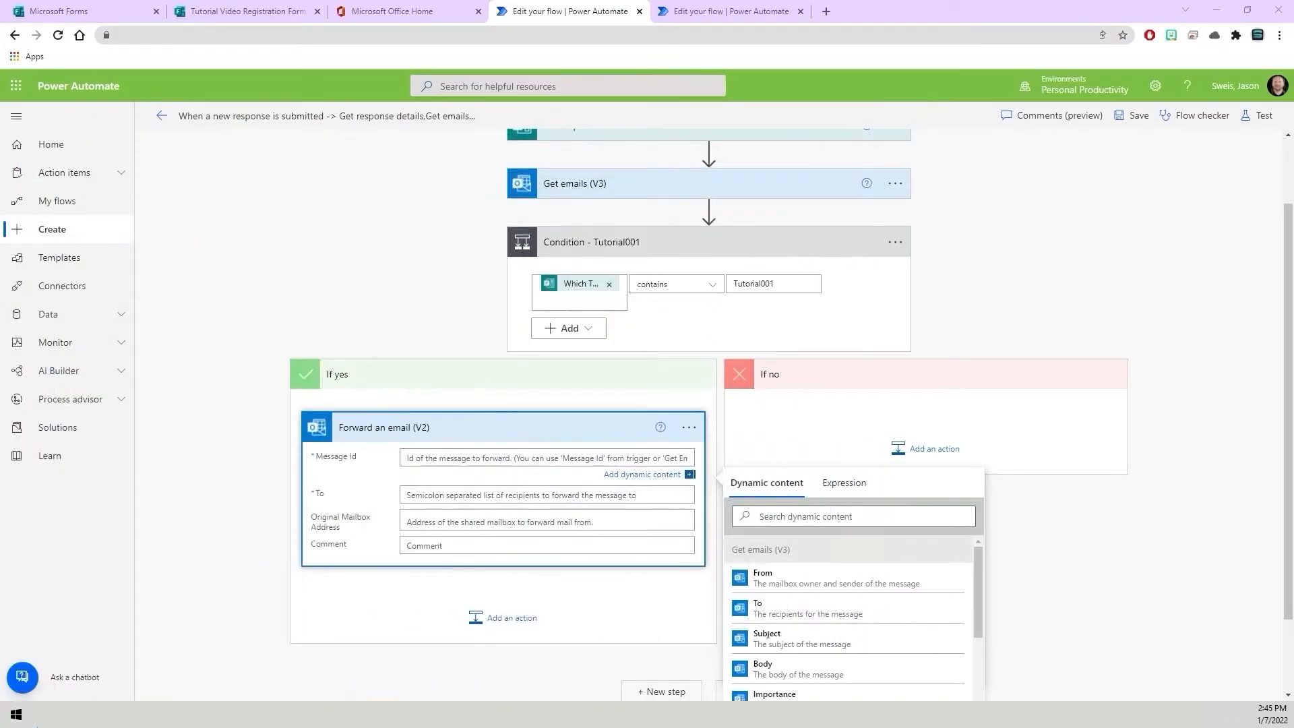
click(413, 458)
right_click(418, 459)
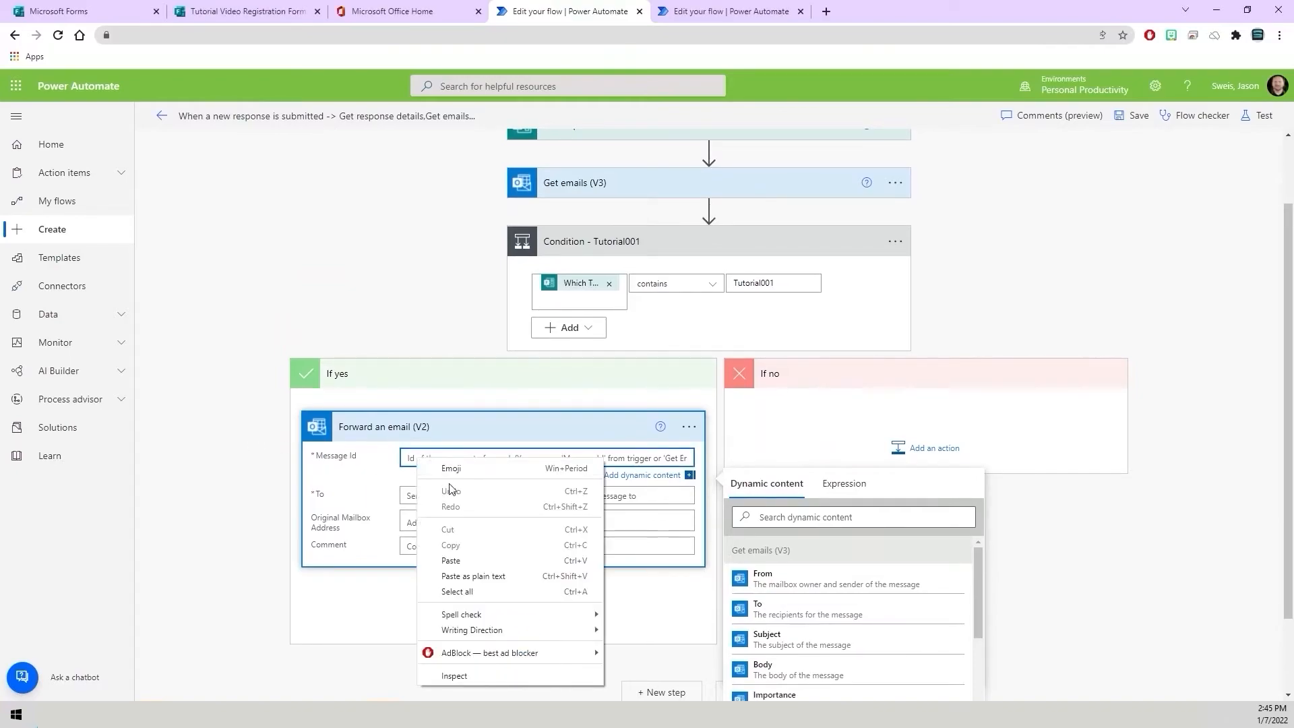
click(451, 560)
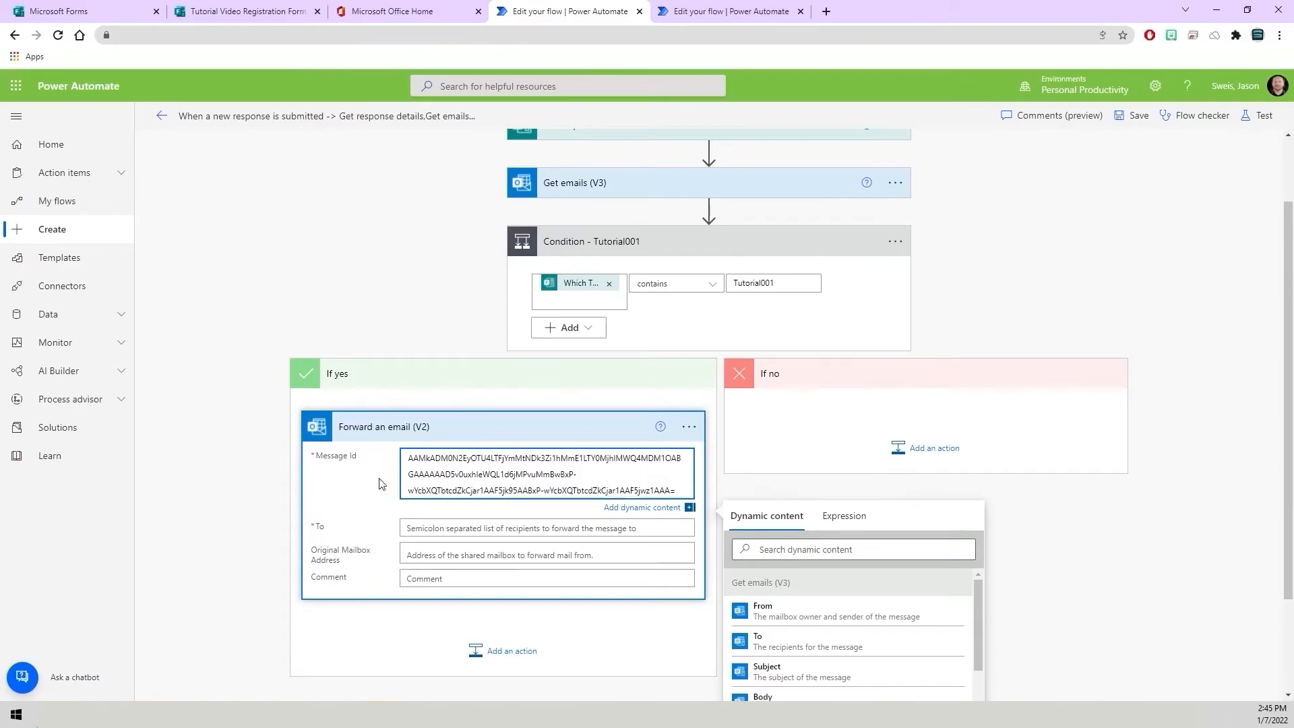
Set the forward action's To field to the Responders' Email dynamic content.
click(416, 530)
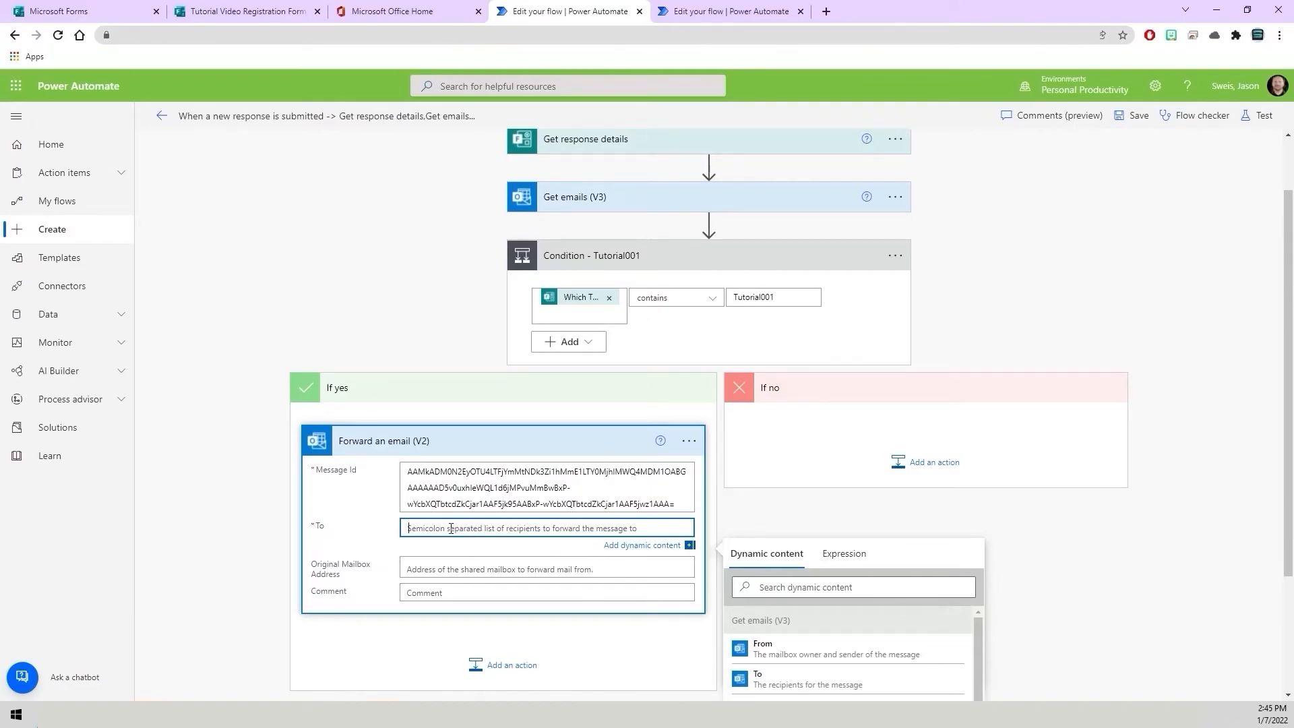
text(Respond)
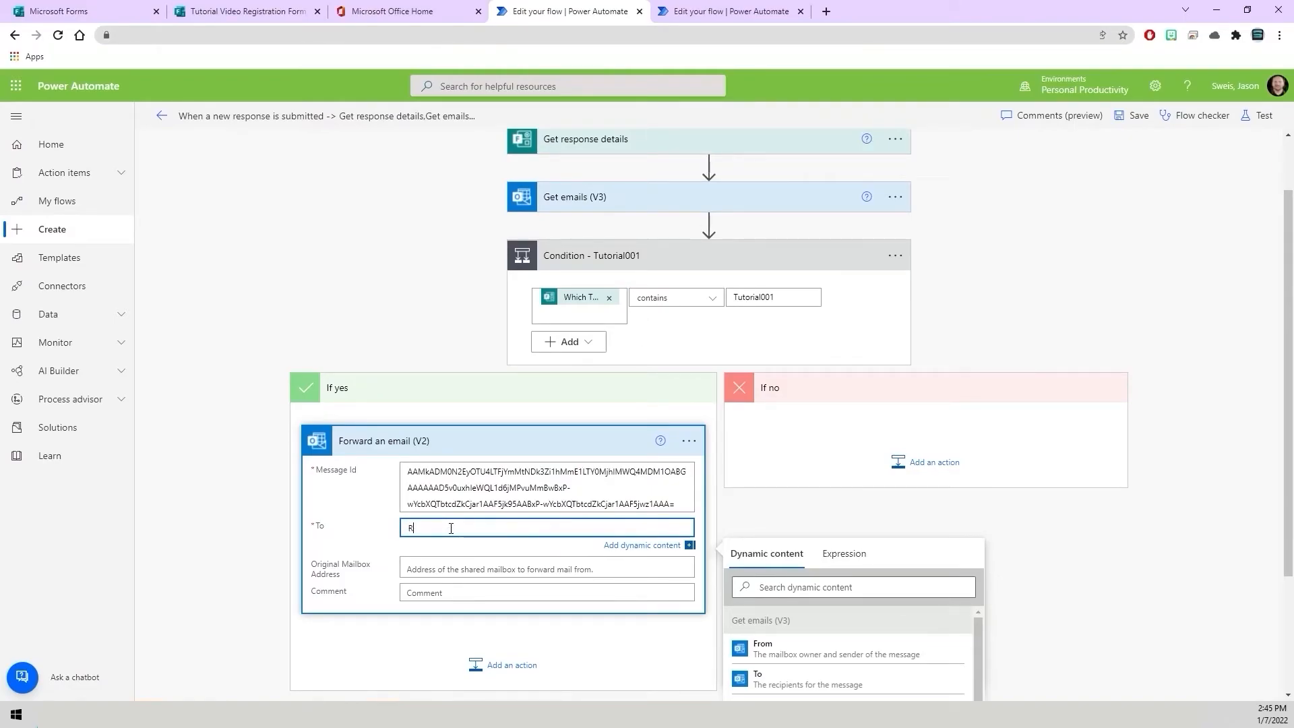
key(BackSpace)
key(BackSpace)
key(BackSpace)
click(808, 587)
text(Respo9nd)
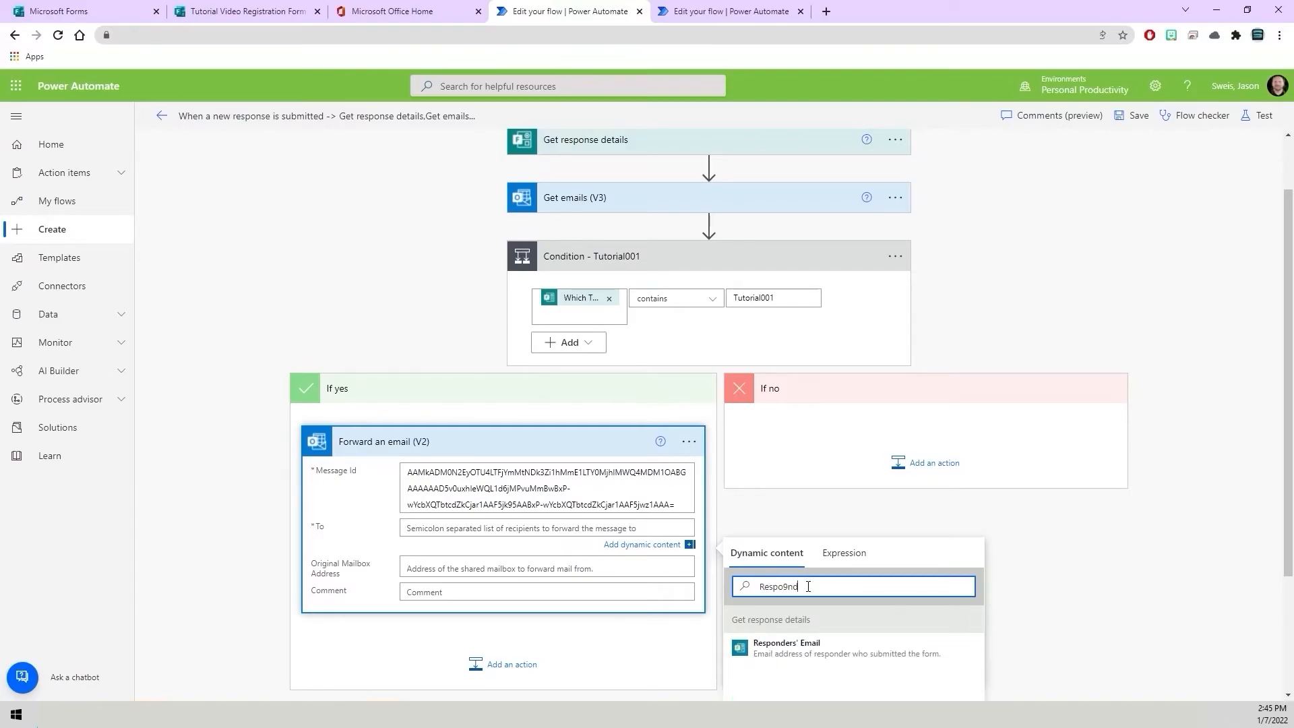
click(783, 646)
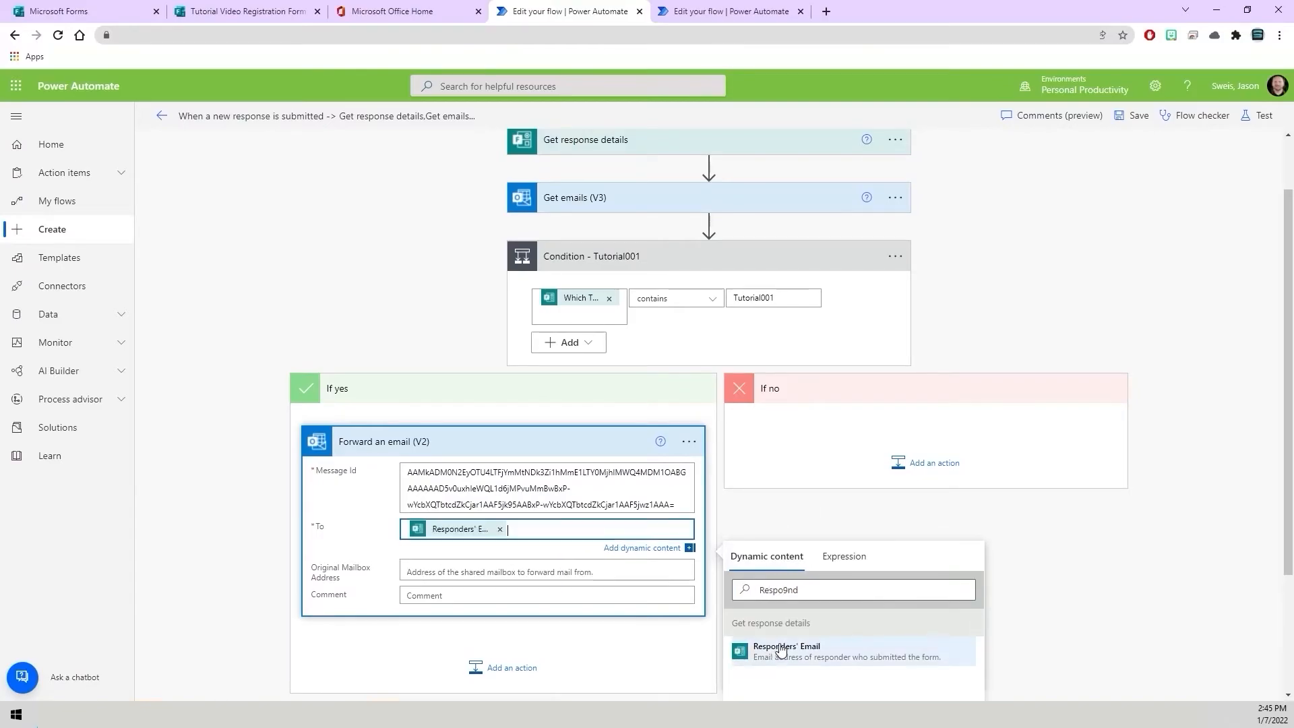
click(833, 525)
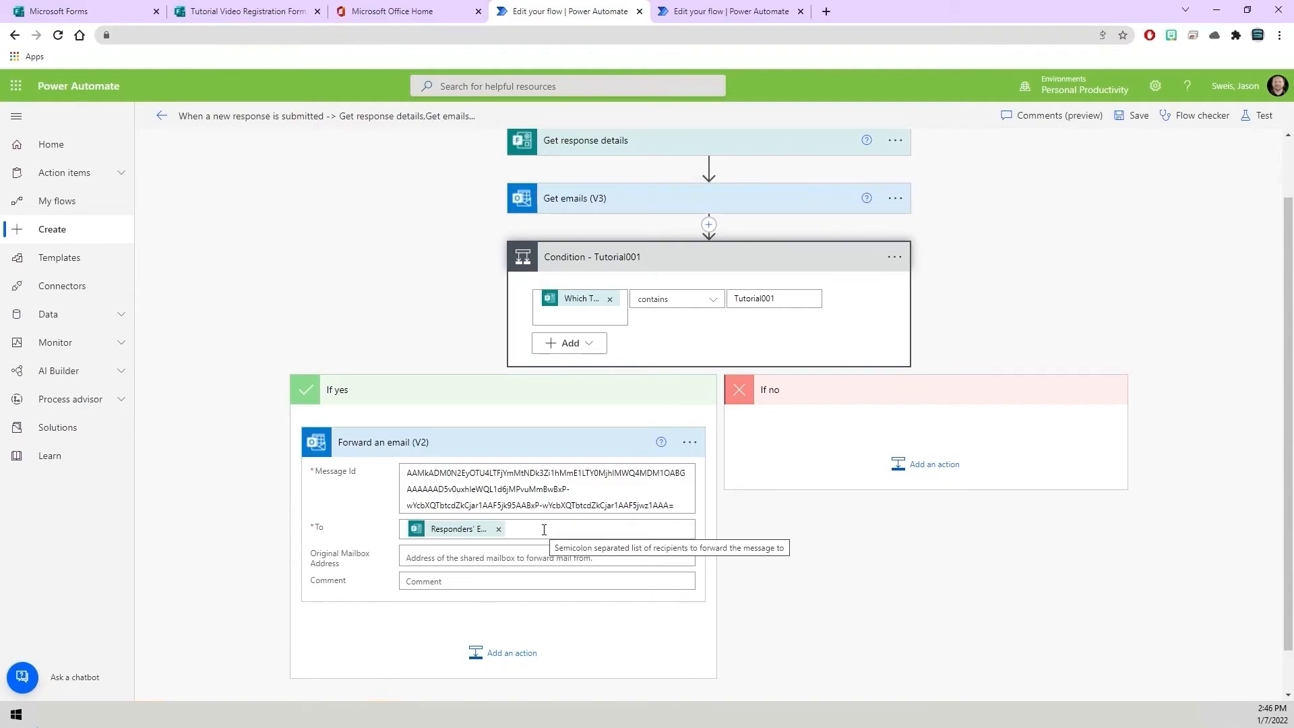
Review the Forward an email action's fields and collapse the Condition - Tutorial001 card.
click(371, 445)
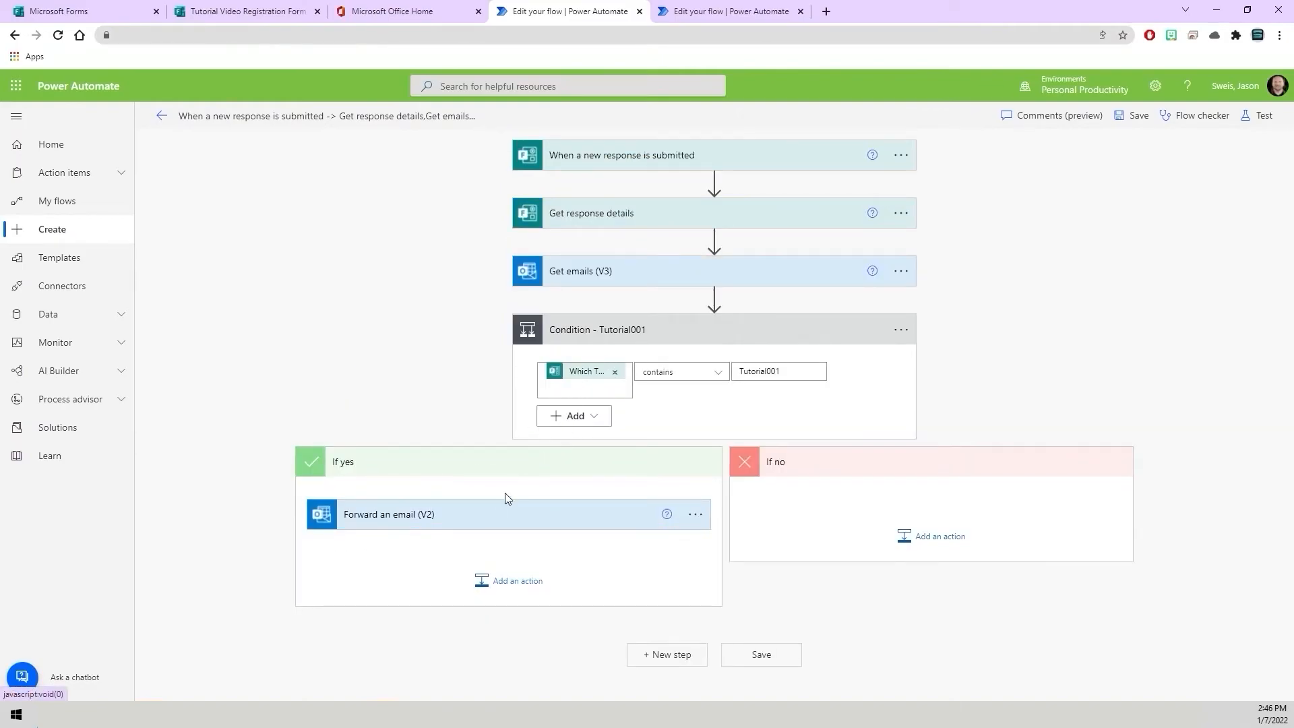
click(419, 515)
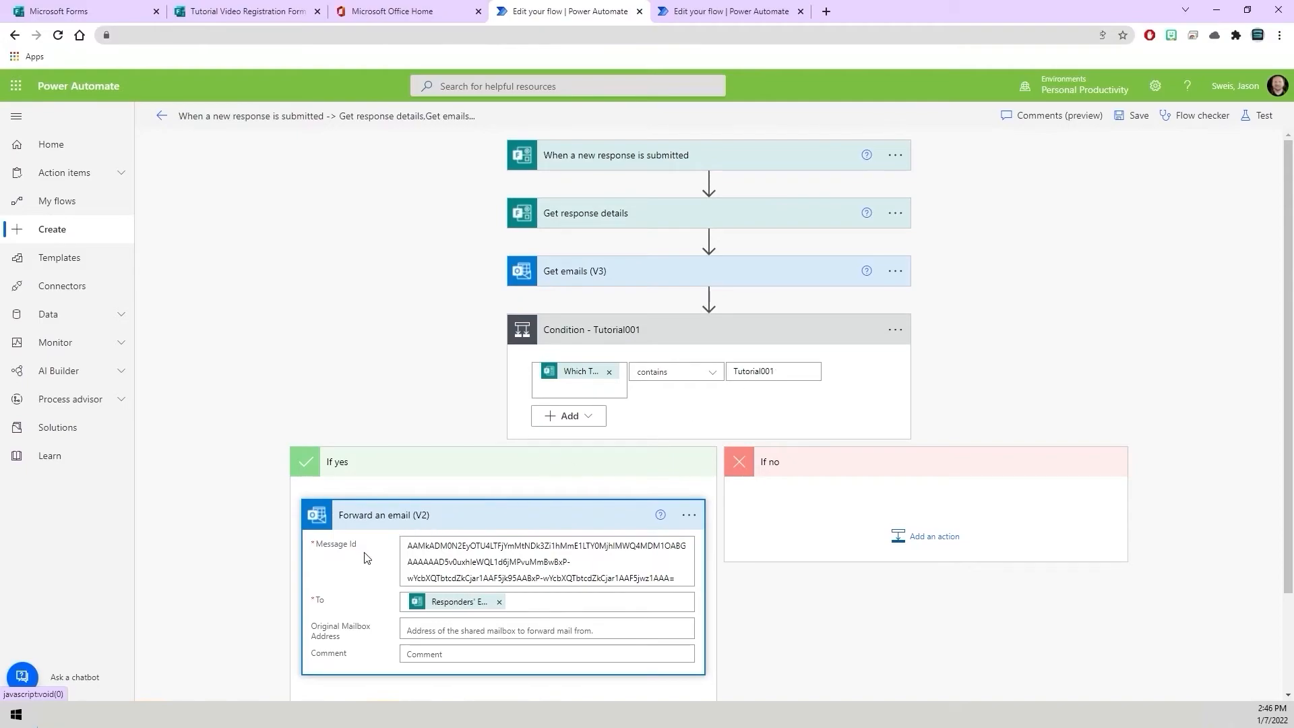
click(684, 580)
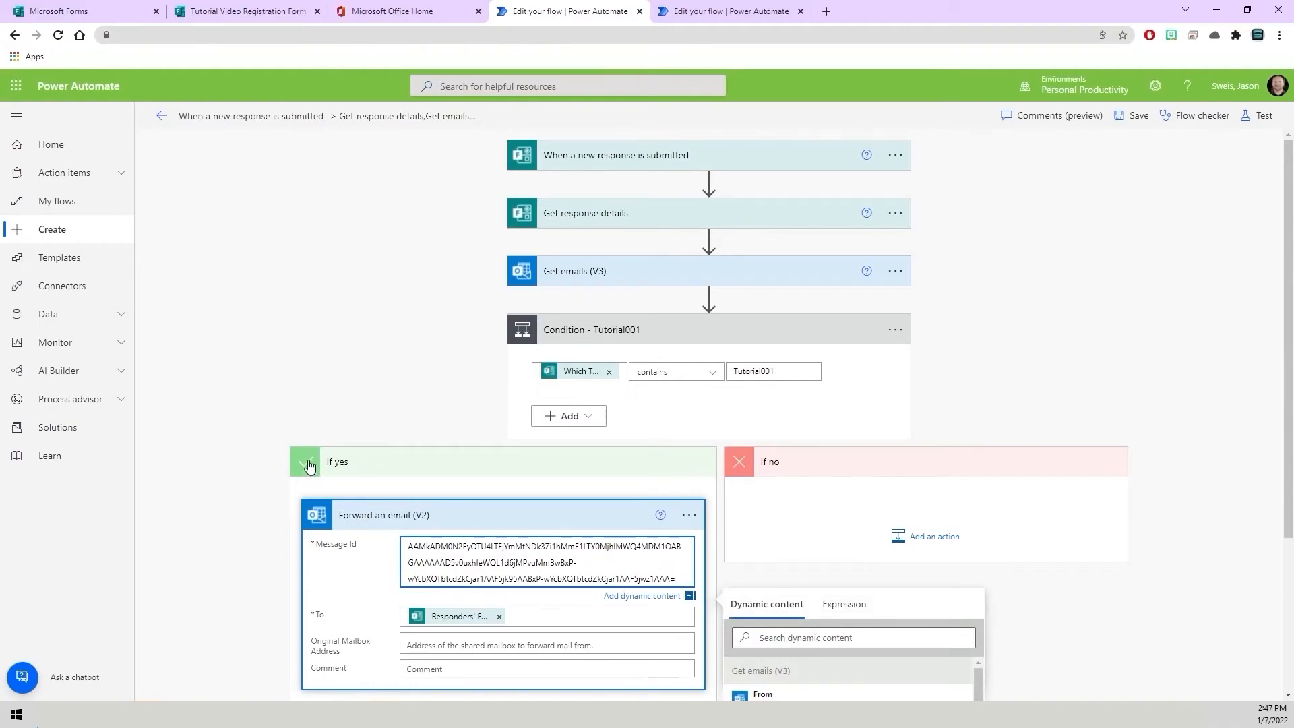
click(337, 462)
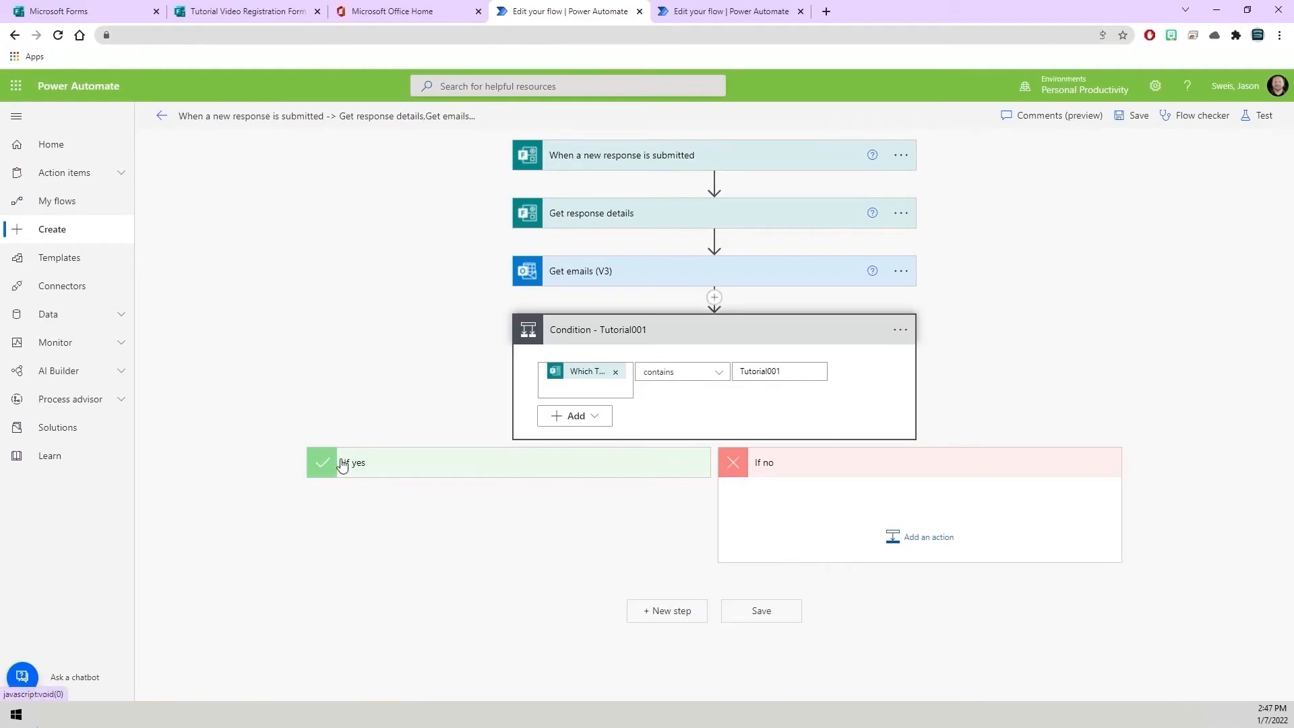
click(628, 339)
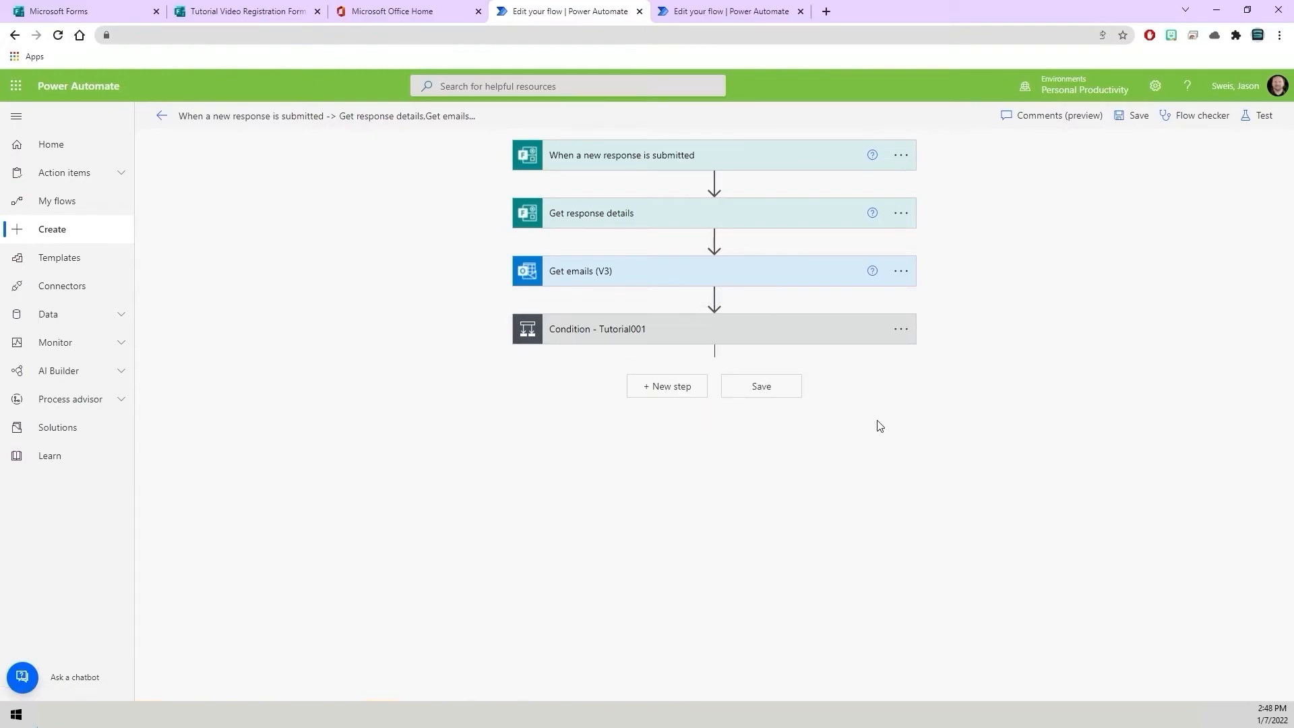
Add a new Condition step below Condition - Tutorial001, setting its first value to the Which Tutorial Video Event Would You Like to Attend? answer.
click(672, 395)
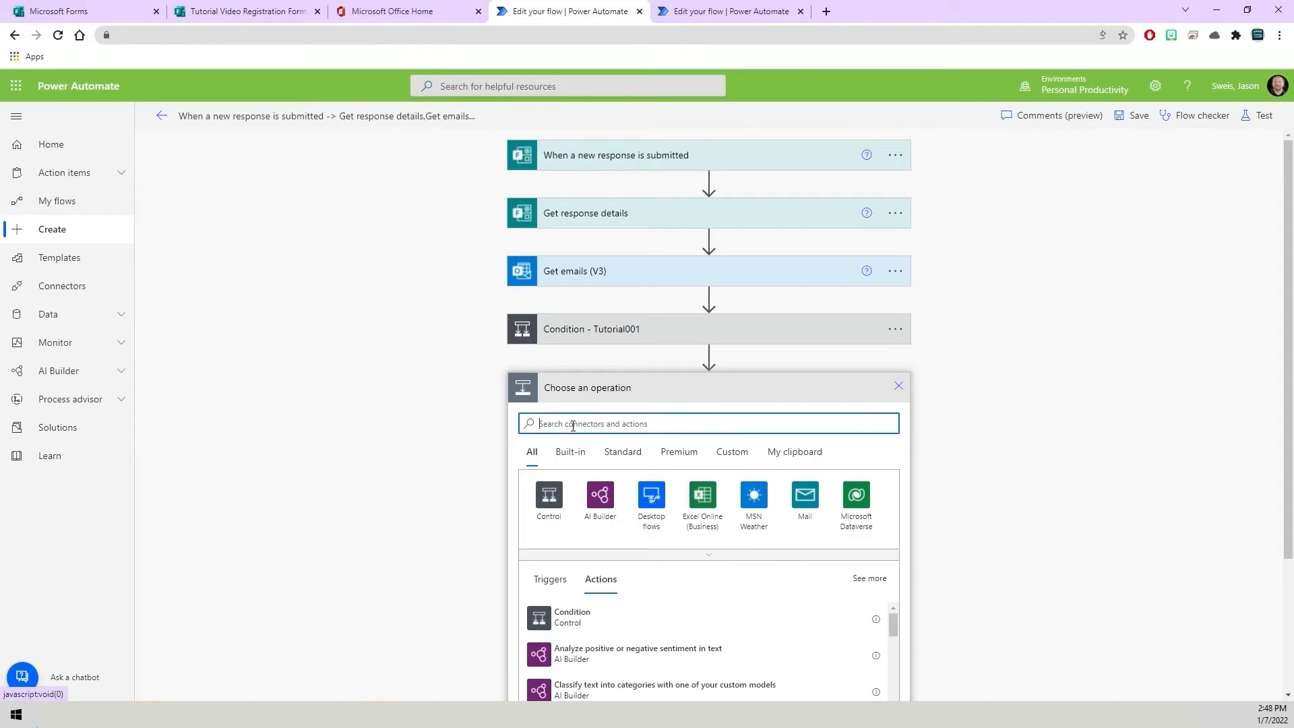
text(Conditio)
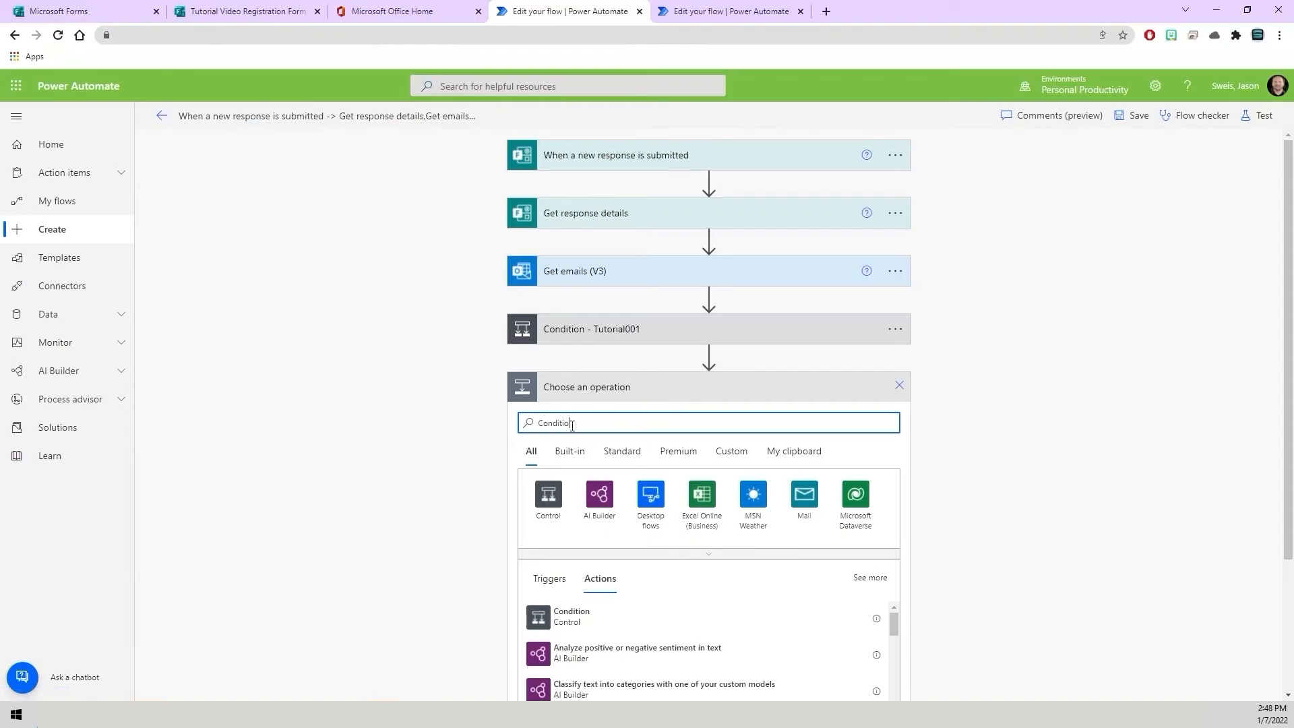
text(n)
click(565, 612)
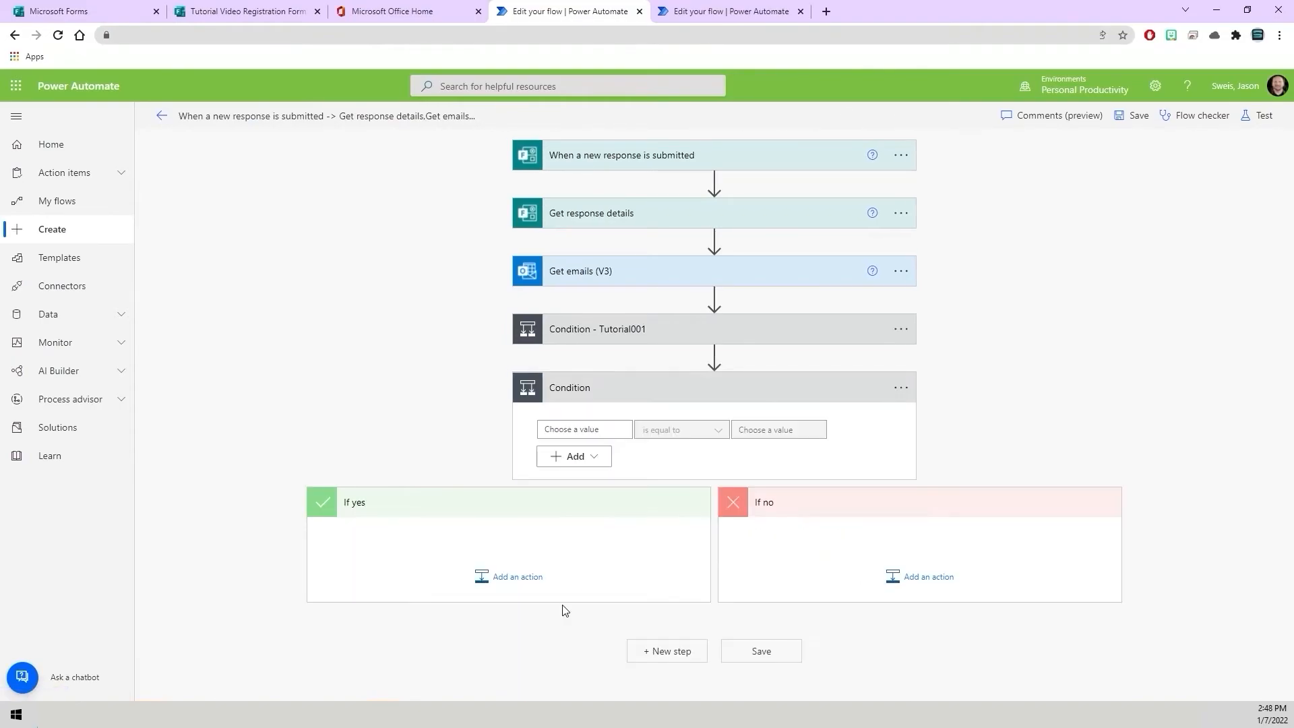
click(612, 429)
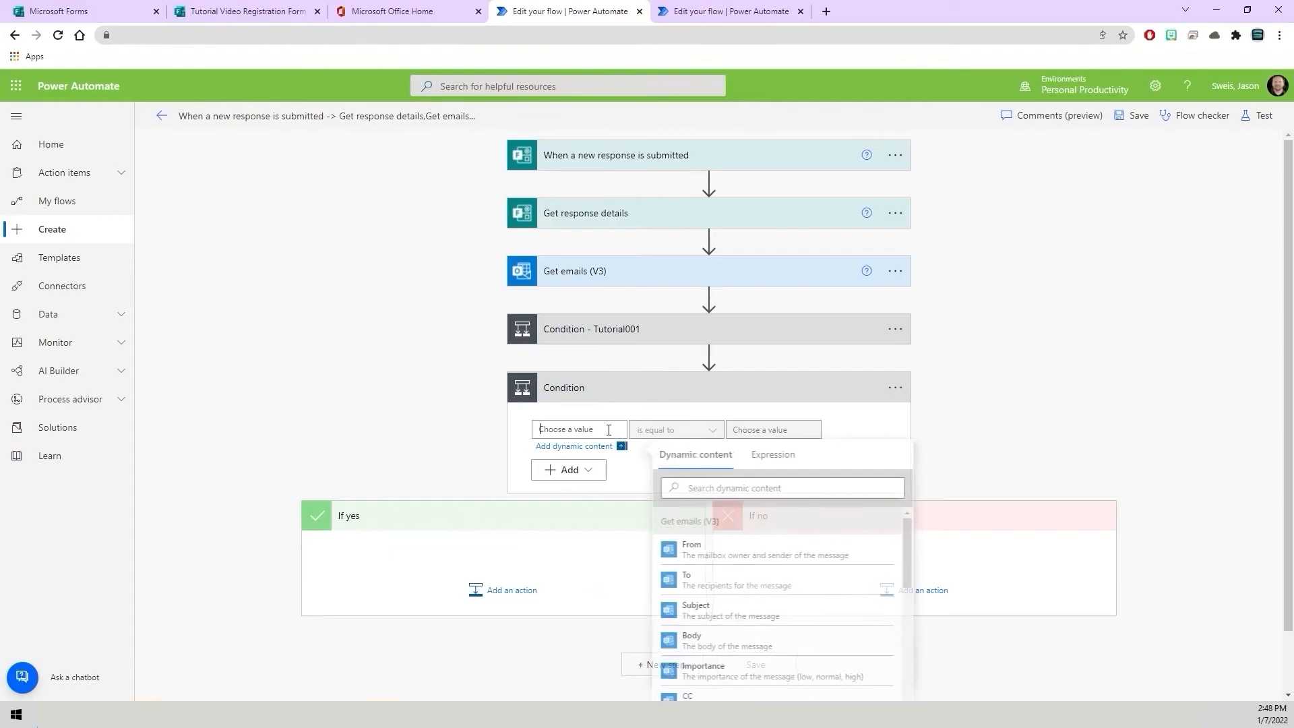
click(735, 494)
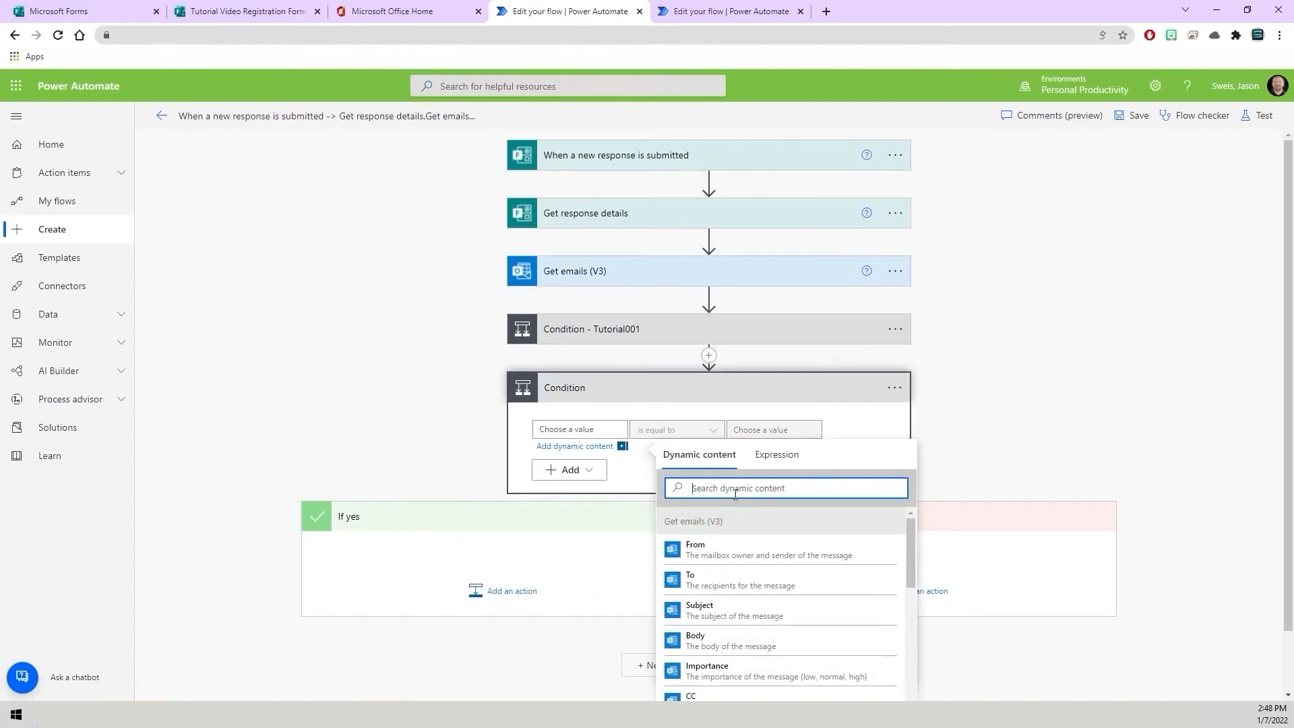
text(Which)
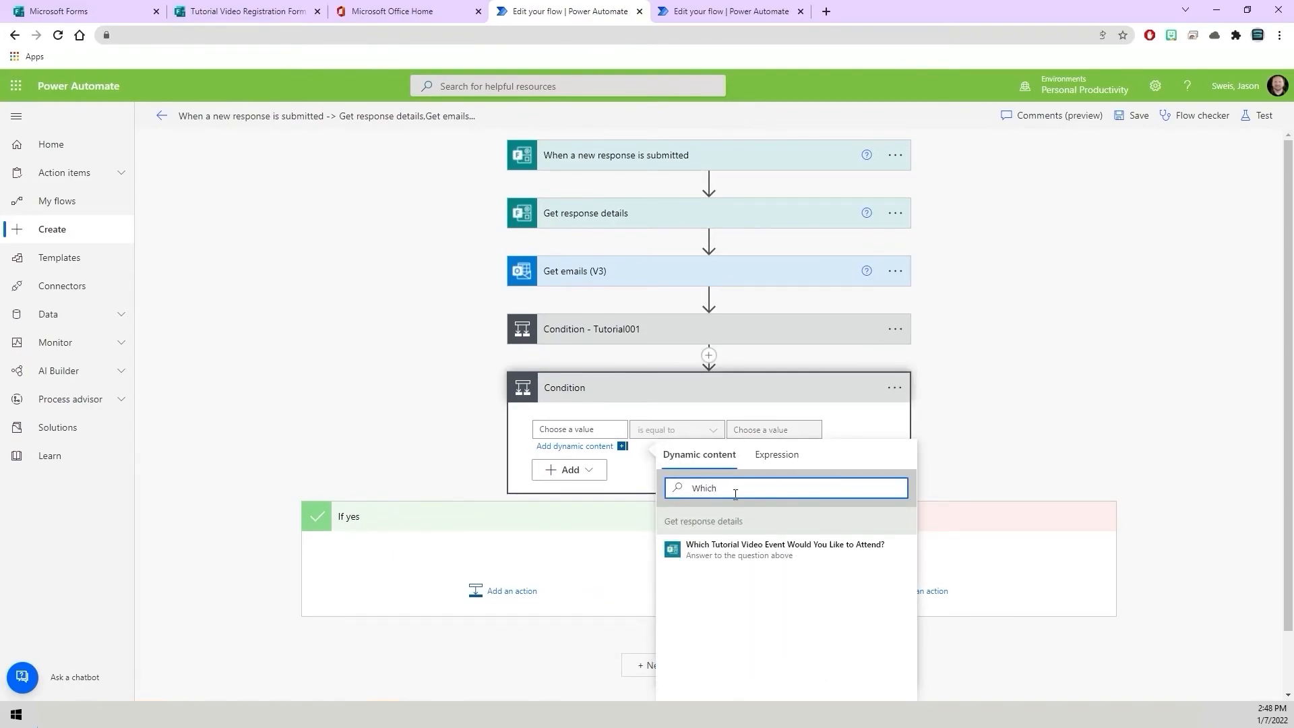
click(724, 560)
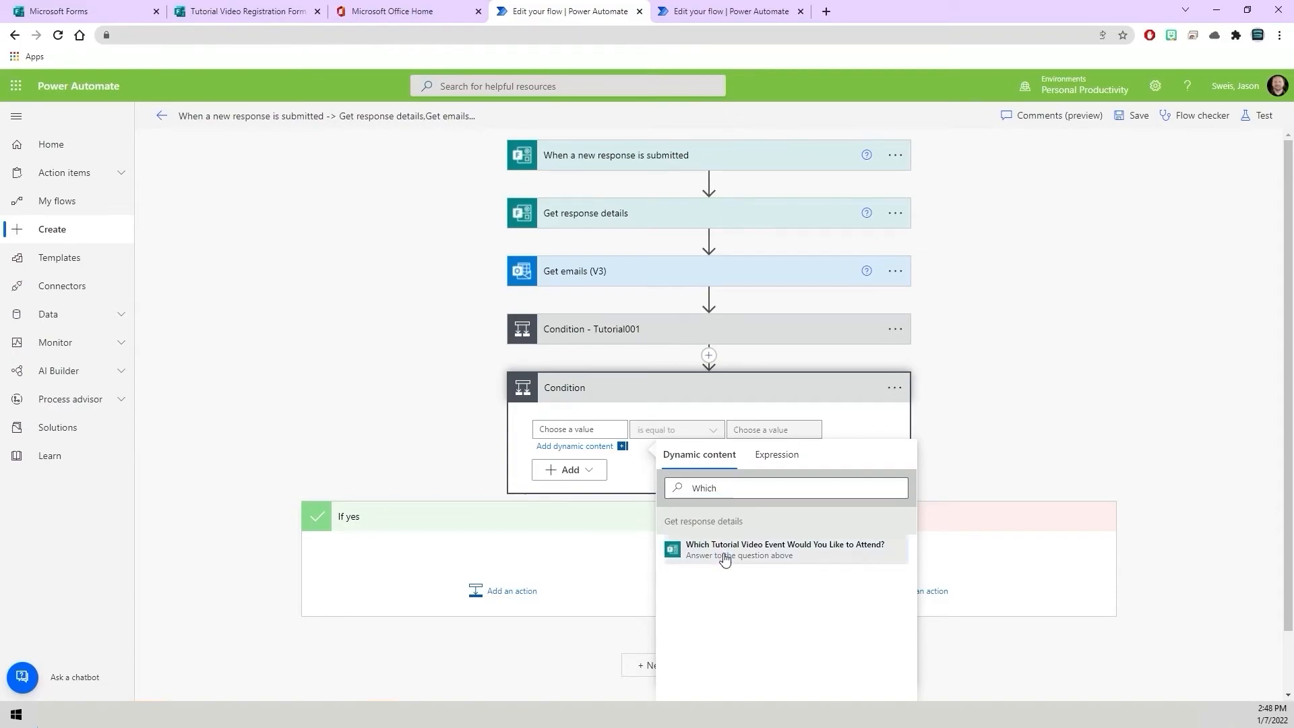
Set the new condition's operator to contains and its compared value to Tutorial002.
click(710, 432)
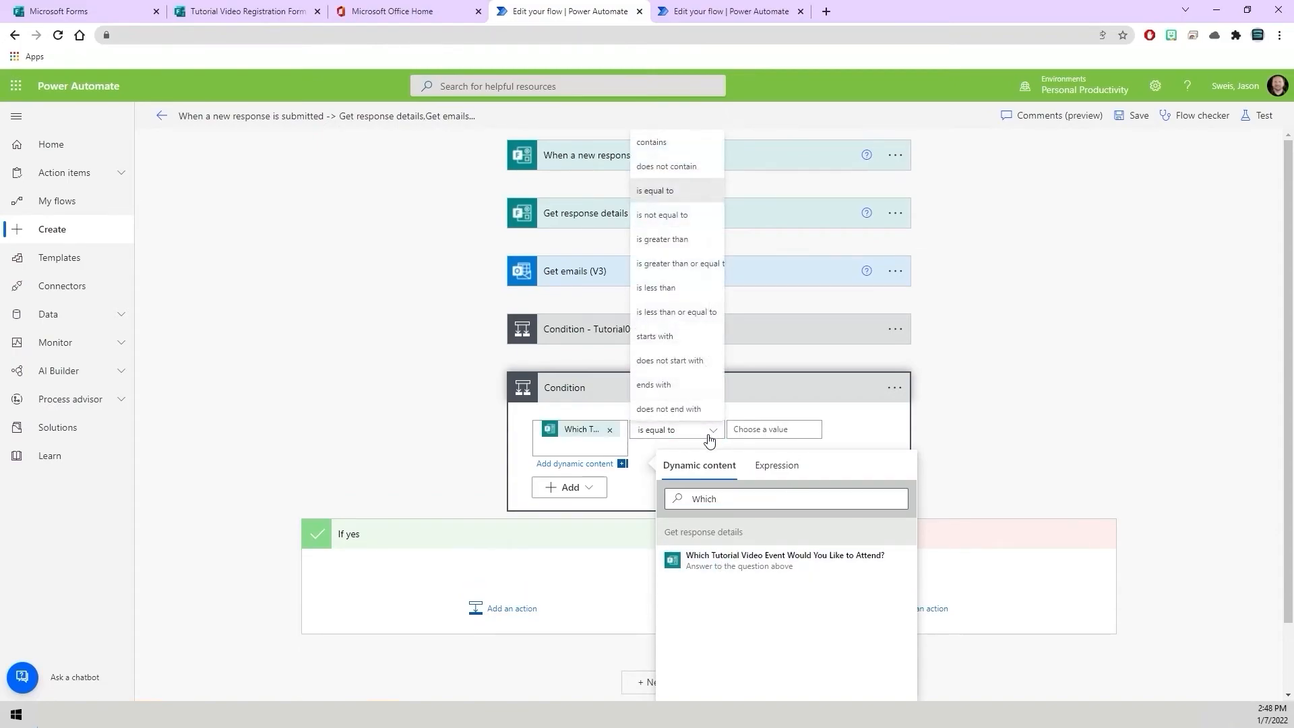
click(677, 142)
click(765, 435)
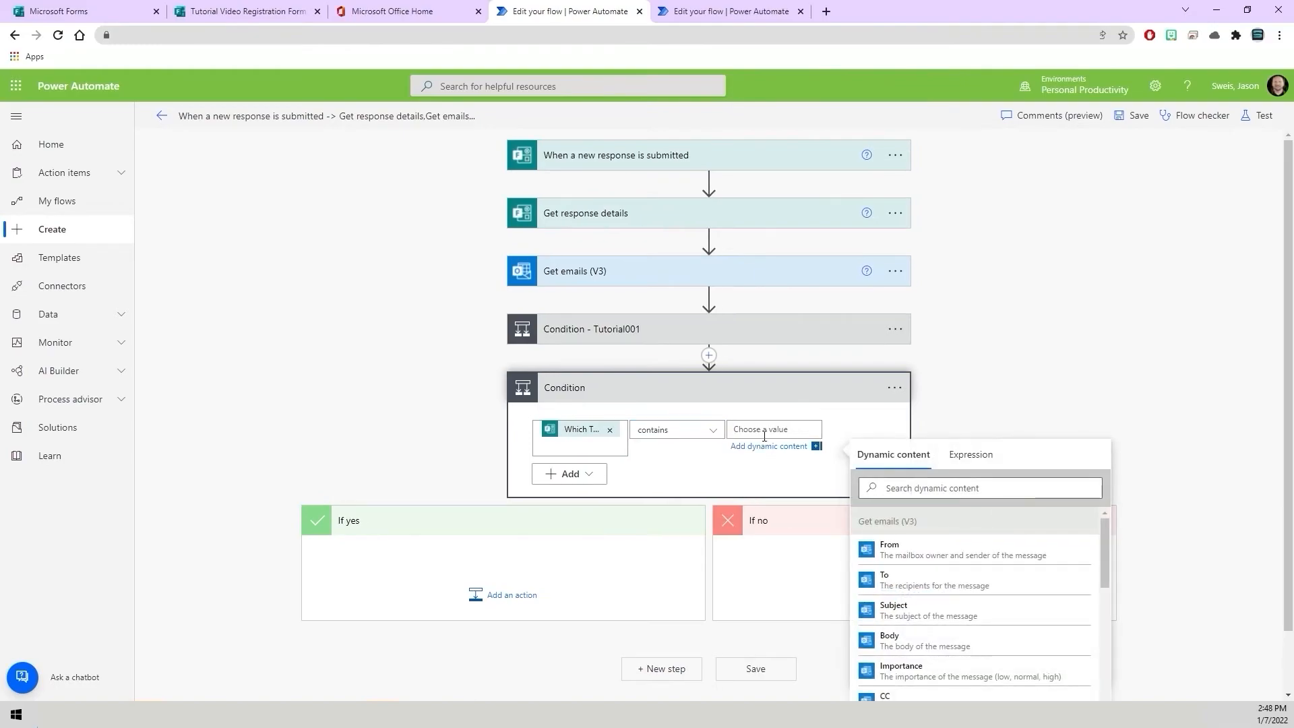
text(Tutorial002)
click(865, 429)
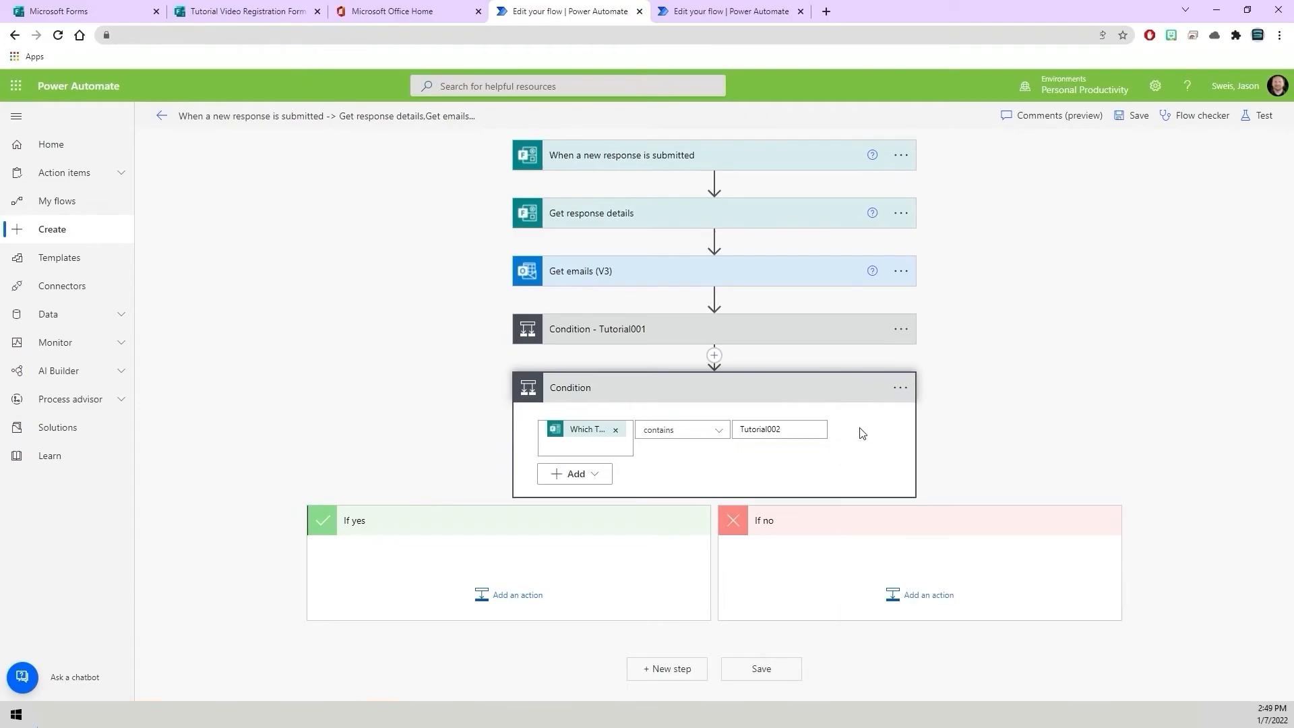
Add a Forward an email (V2) action to the new condition's If yes branch.
click(519, 596)
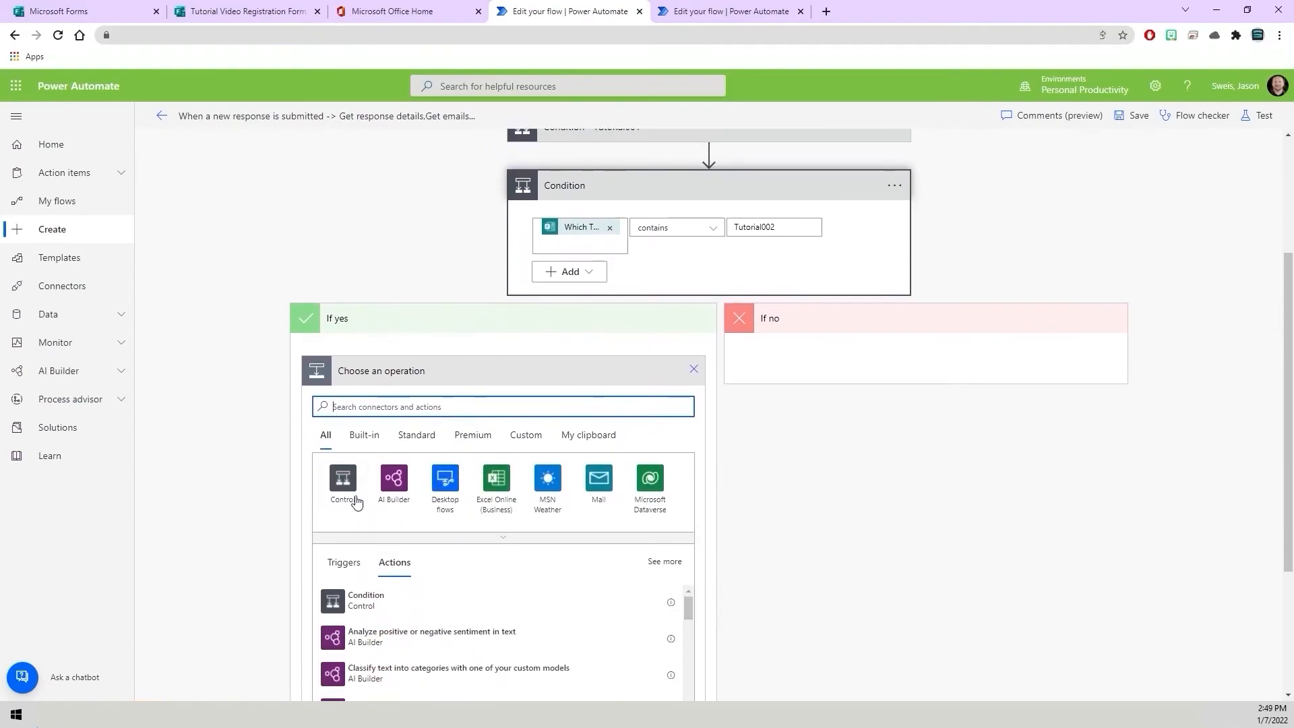
text(Forward)
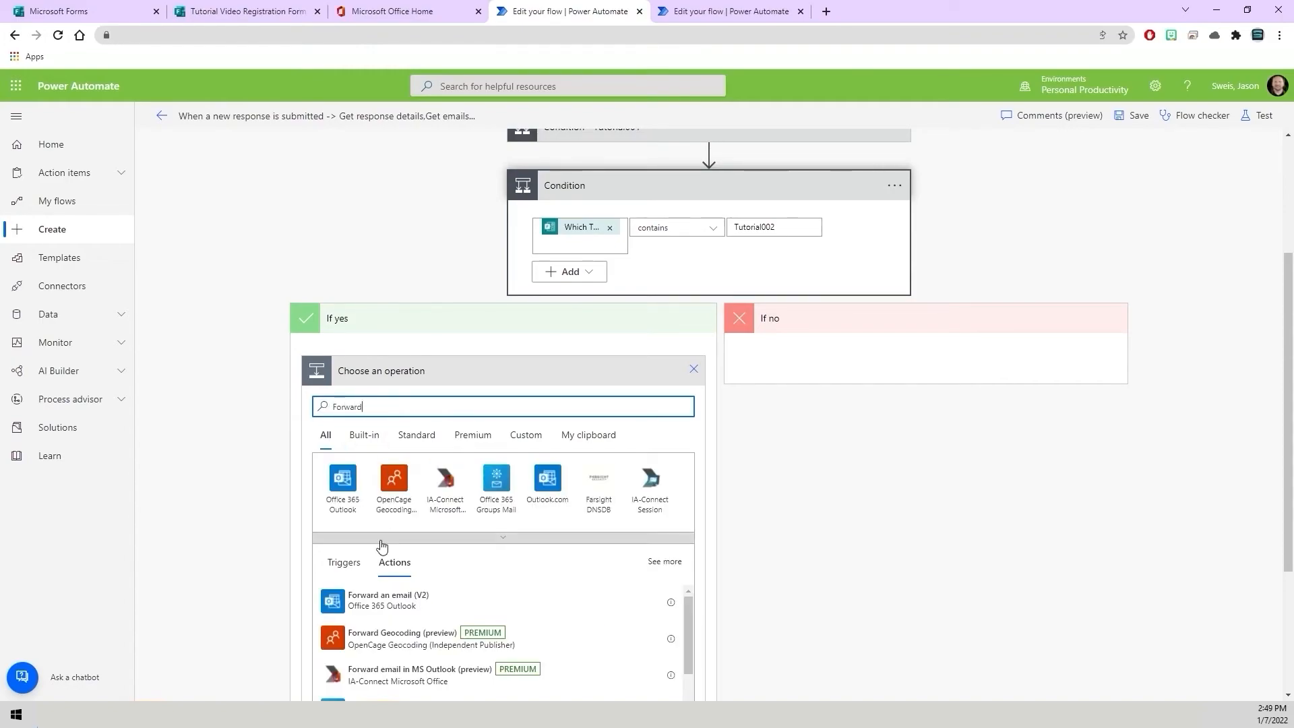
click(415, 597)
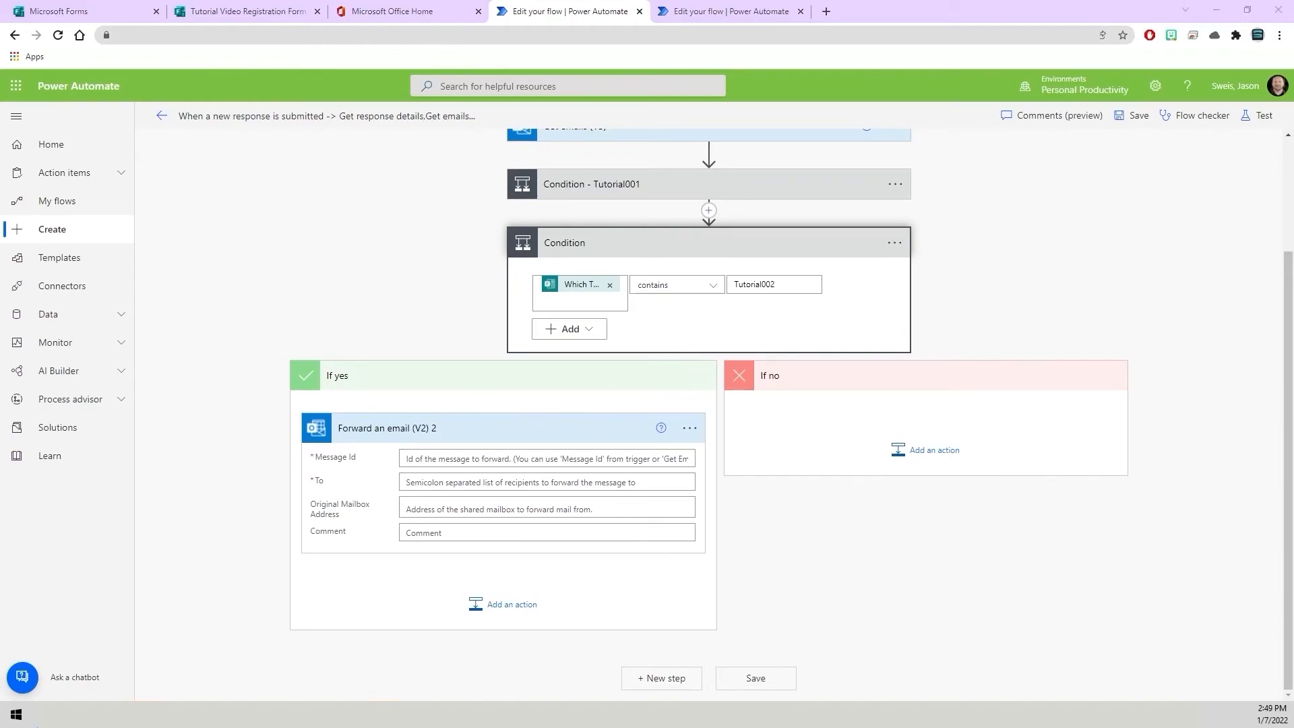
Copy the Tutorial002 message ID from the Word document and paste it into the new forward action's Message Id field.
key(alt+Tab)
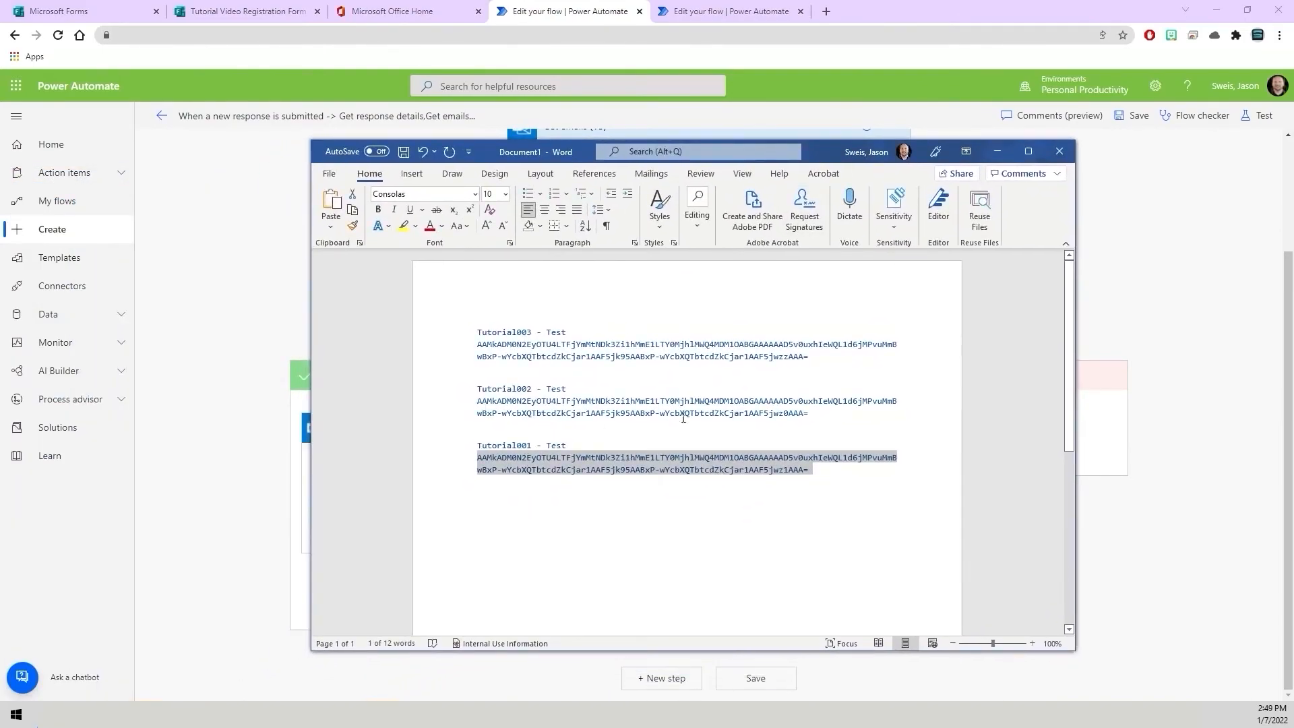
drag(836, 416, 490, 408)
key(ctrl+c)
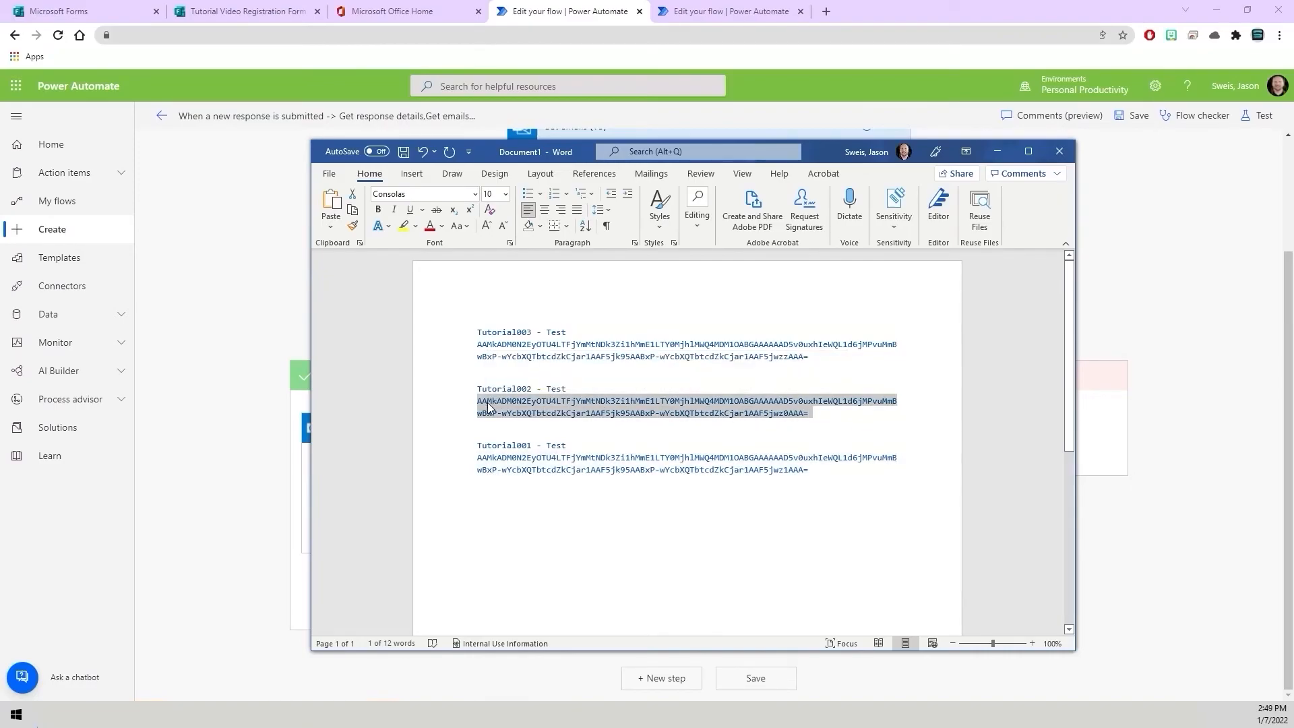
click(236, 432)
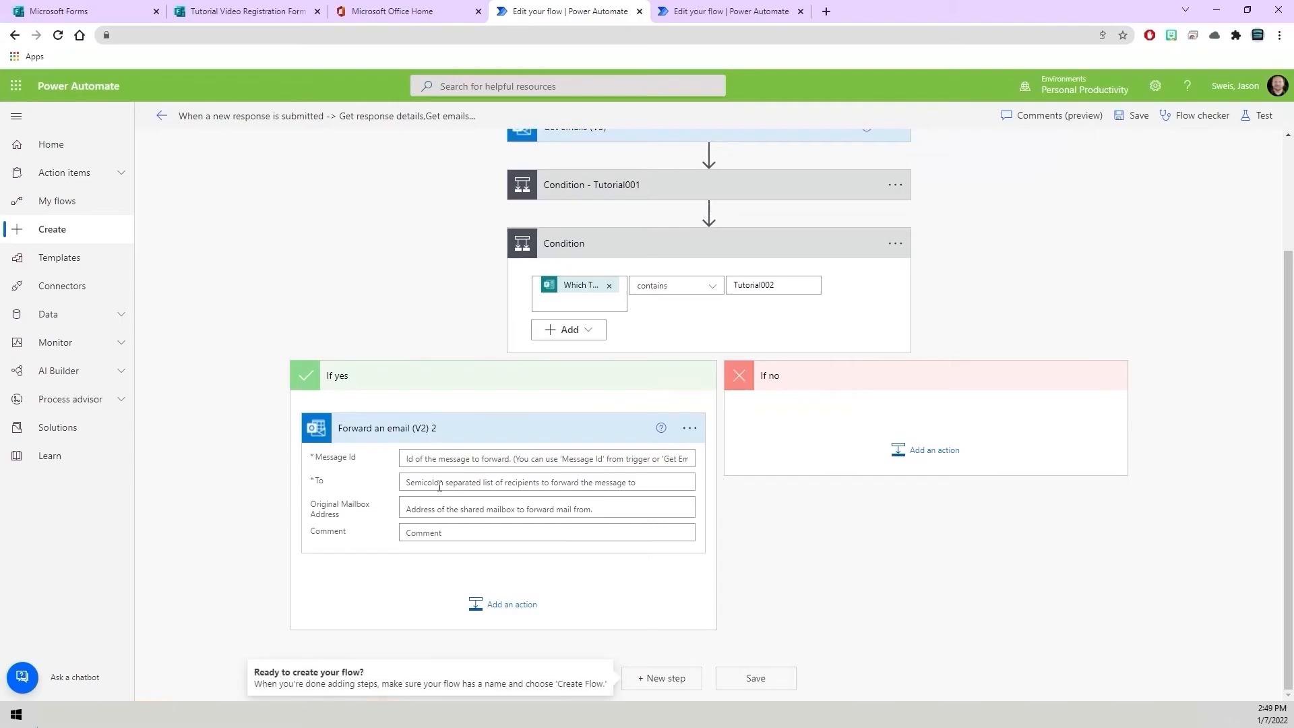
click(421, 460)
key(ctrl+v)
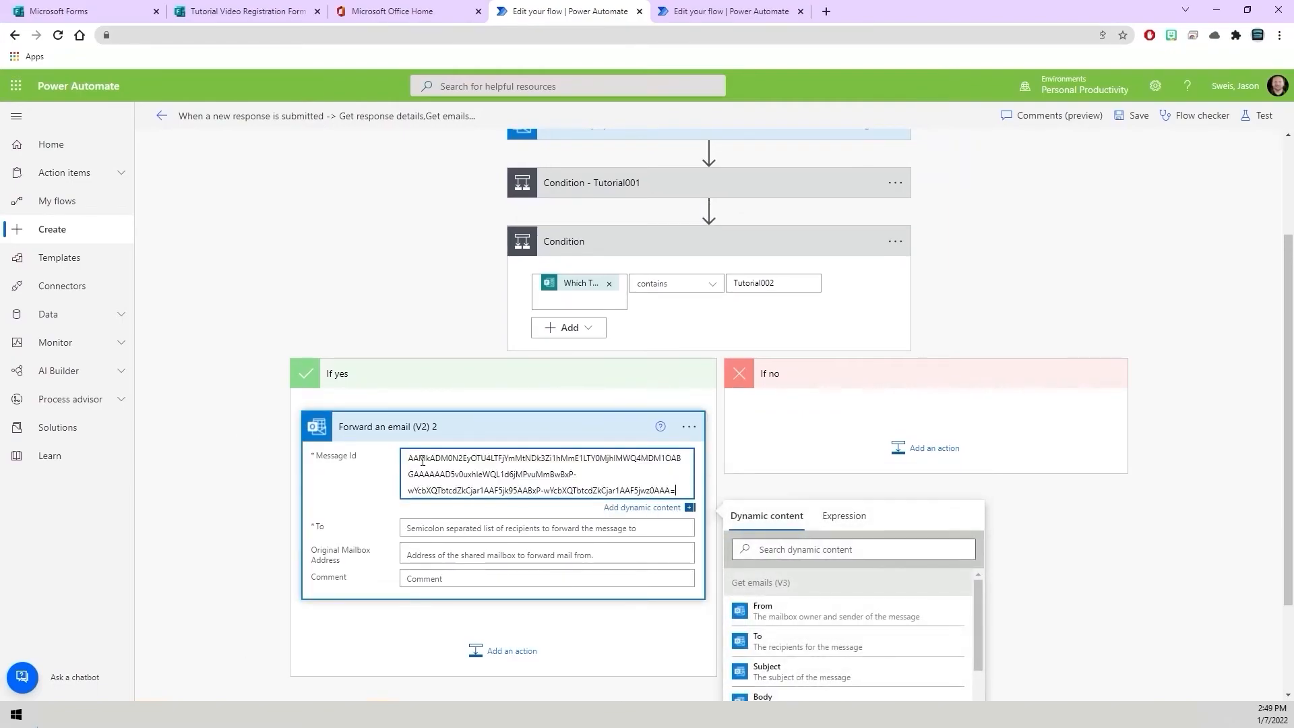
Set the forward action's To field to the Responders' Email dynamic value.
click(441, 528)
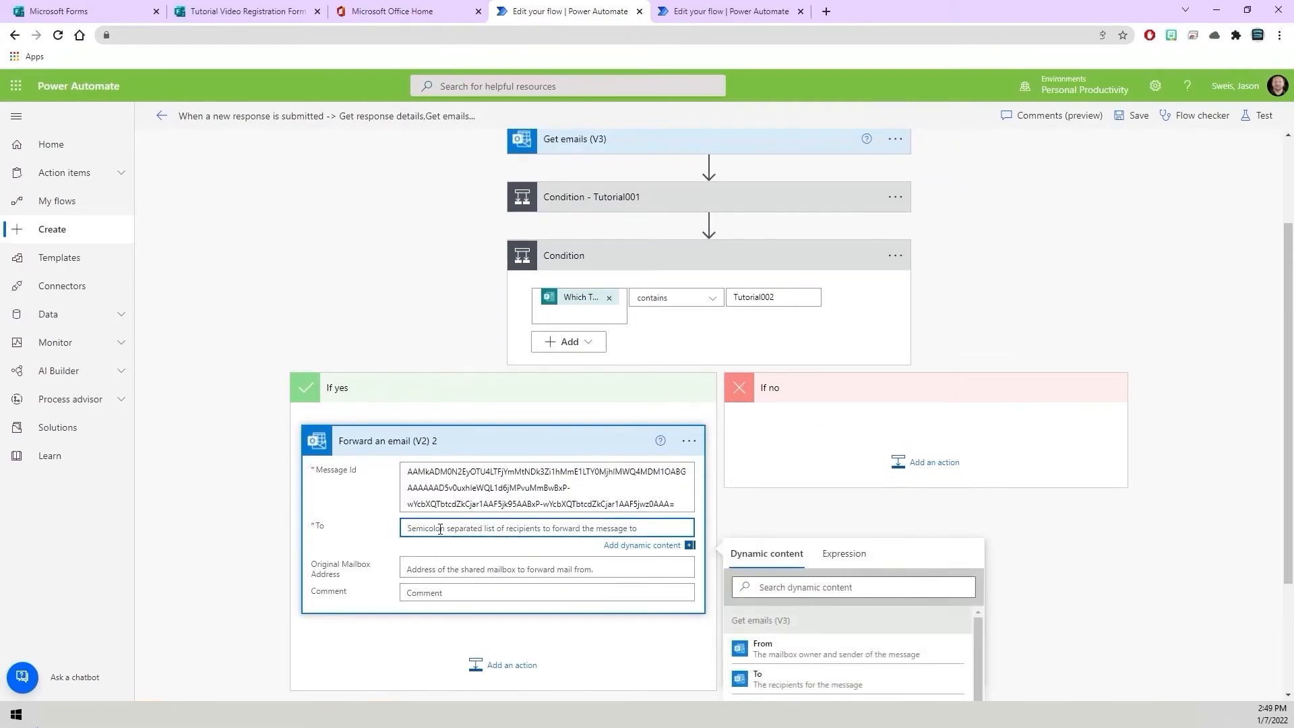
click(772, 579)
text(Responder)
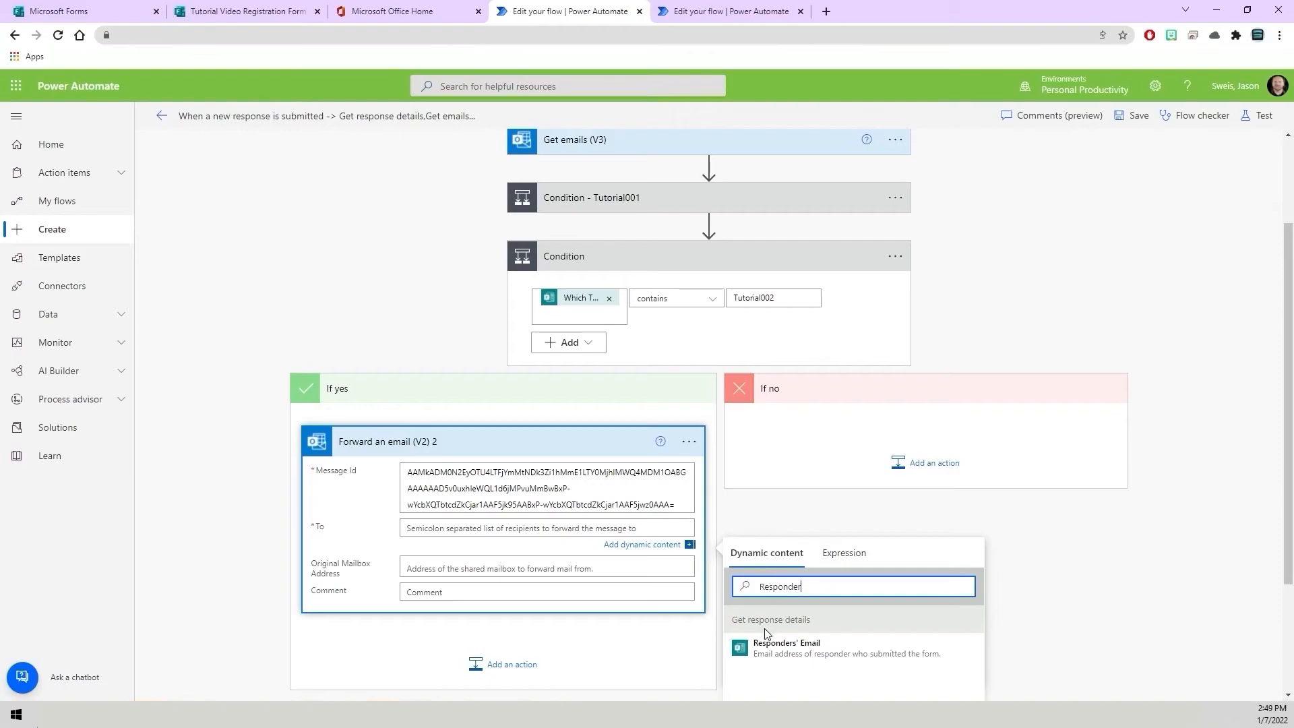
click(787, 646)
click(888, 509)
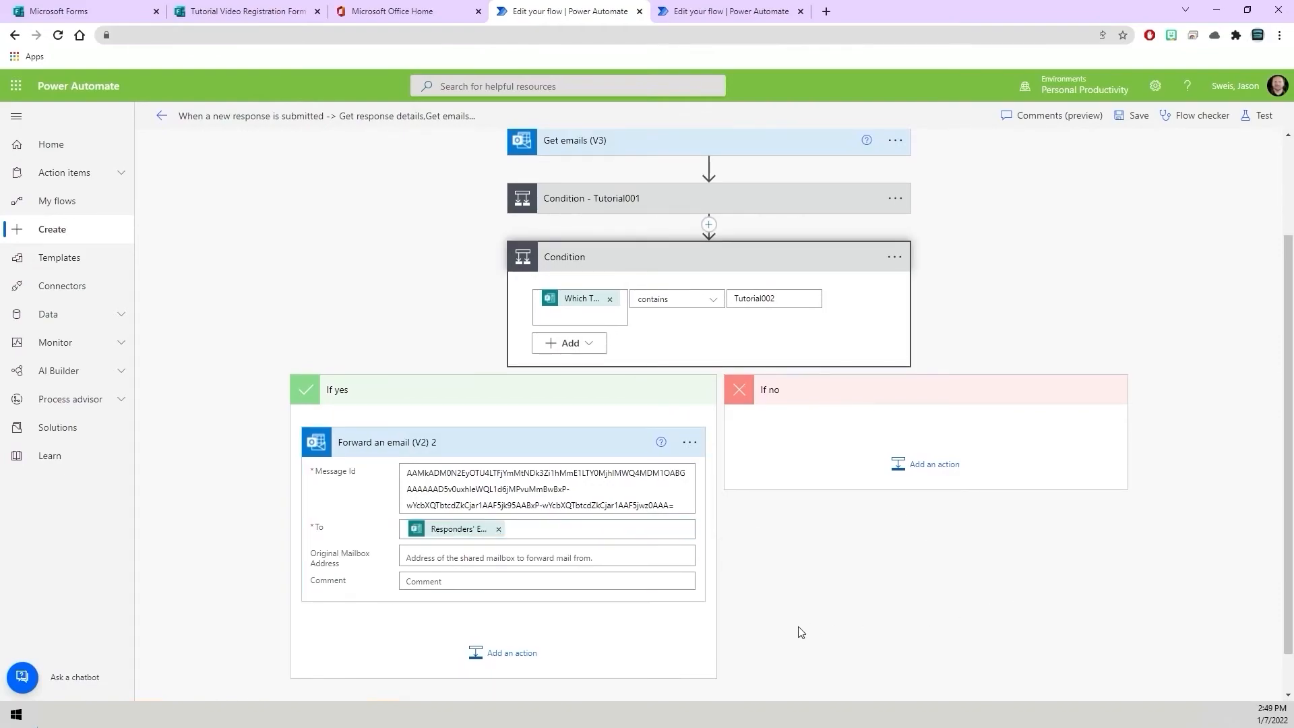
Rename the new condition to Condition - Tutorial002 and collapse its card.
click(894, 257)
click(949, 305)
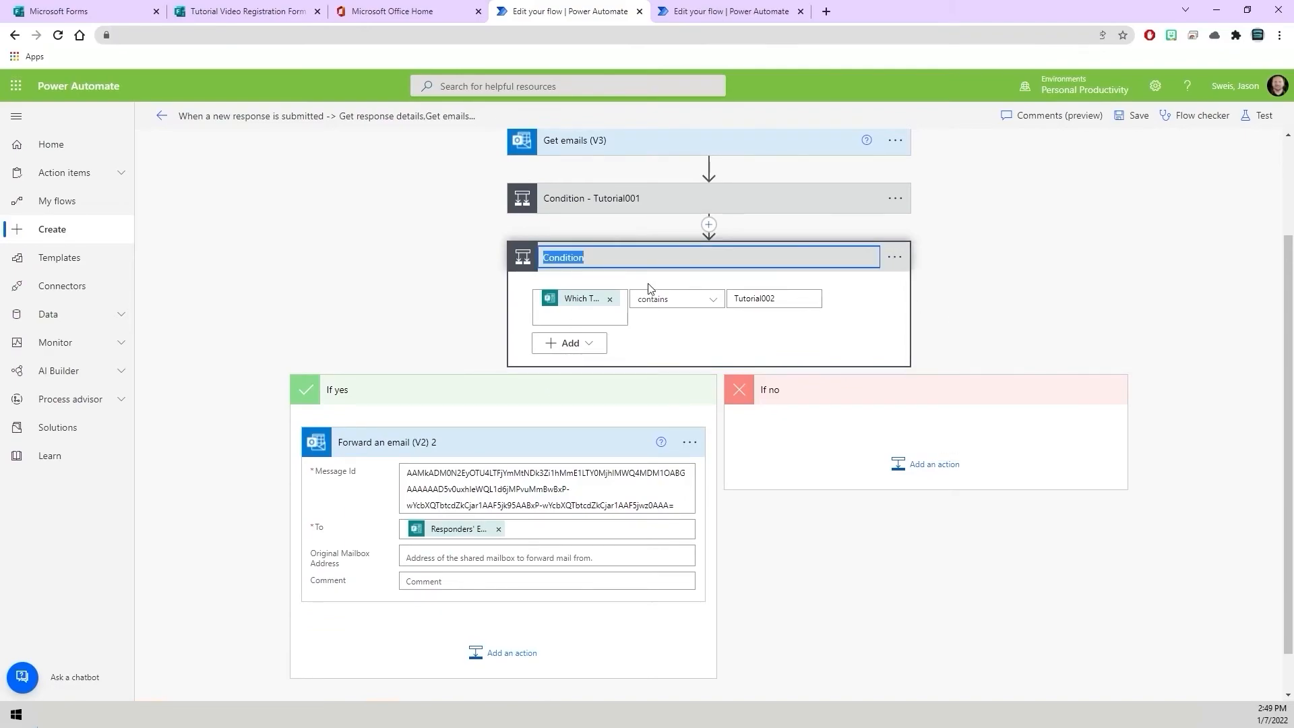
click(590, 251)
text(002)
click(947, 294)
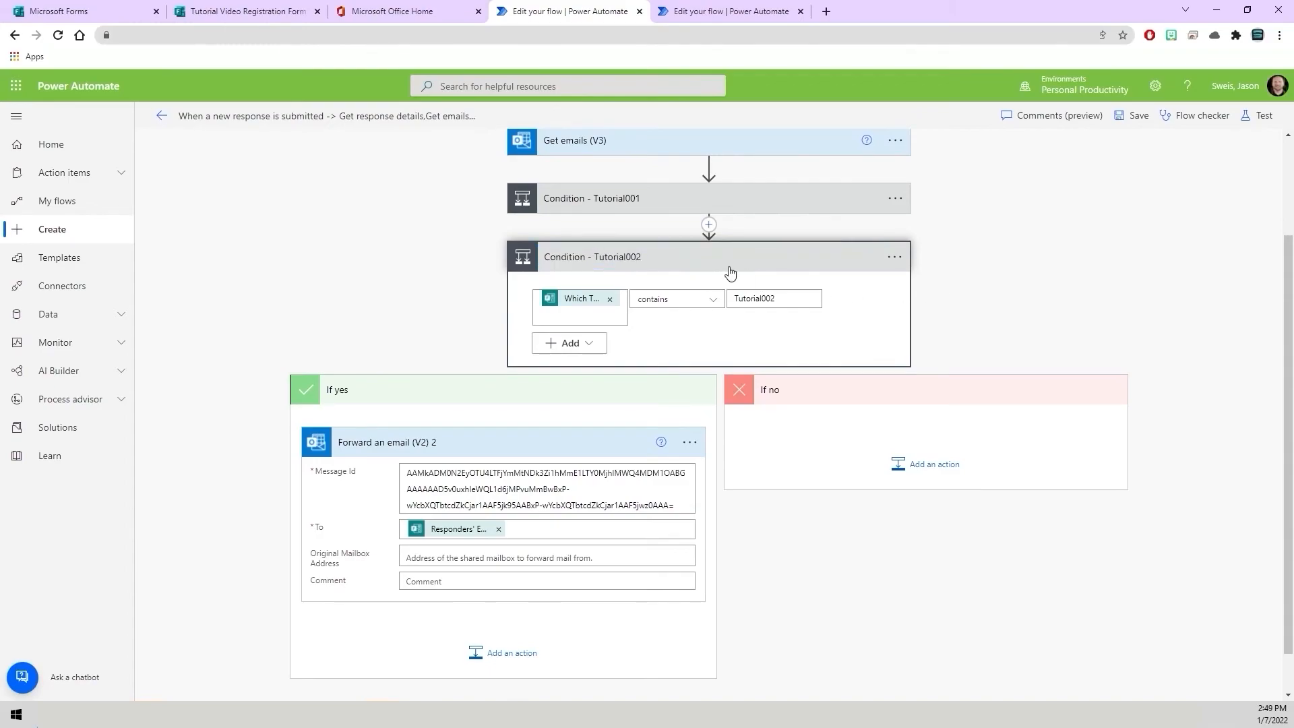
click(630, 264)
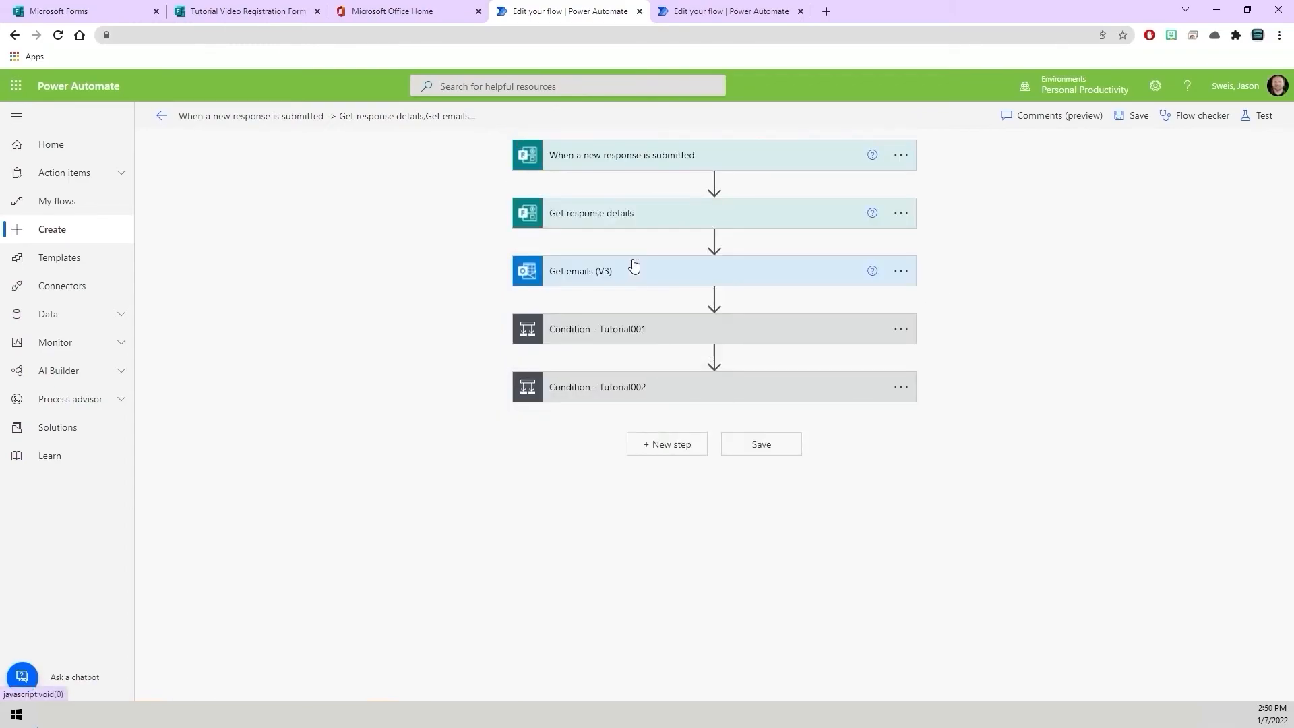
Add a new Condition step below Condition - Tutorial002, setting its first value to the Which Tutorial Video Event Would You Like to Attend? answer.
click(671, 451)
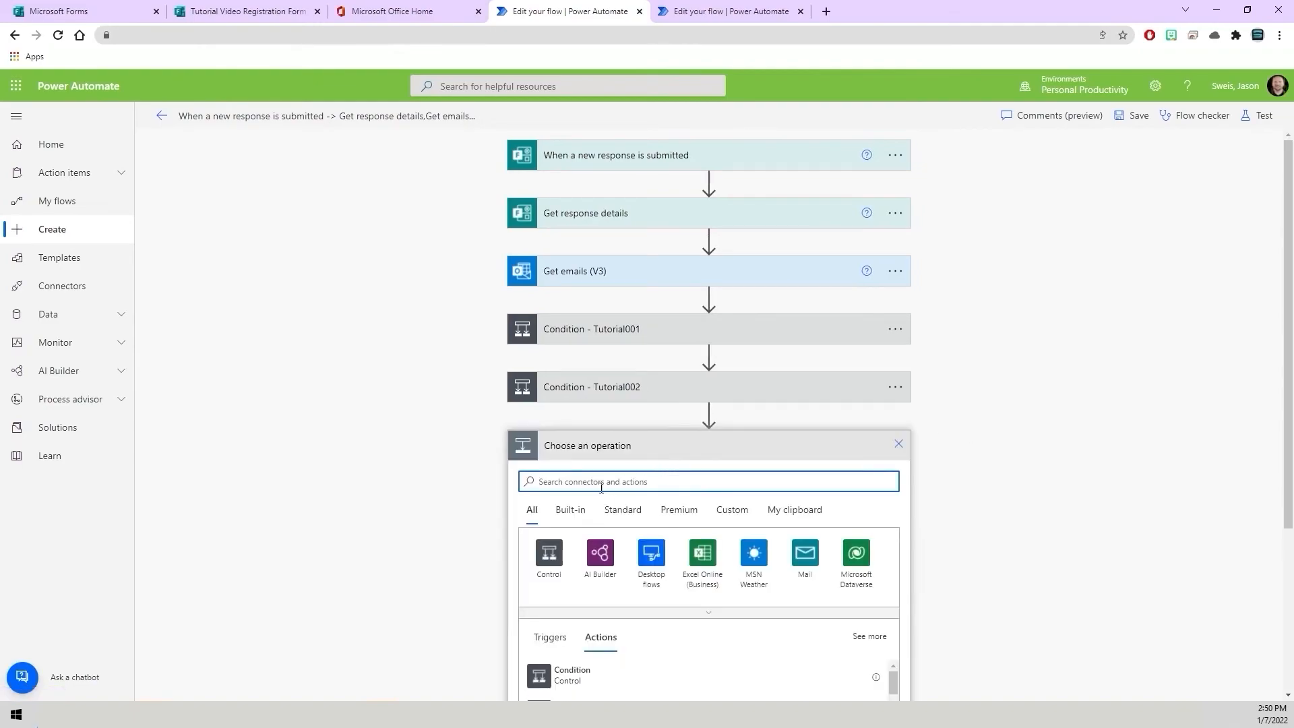
text(Condi)
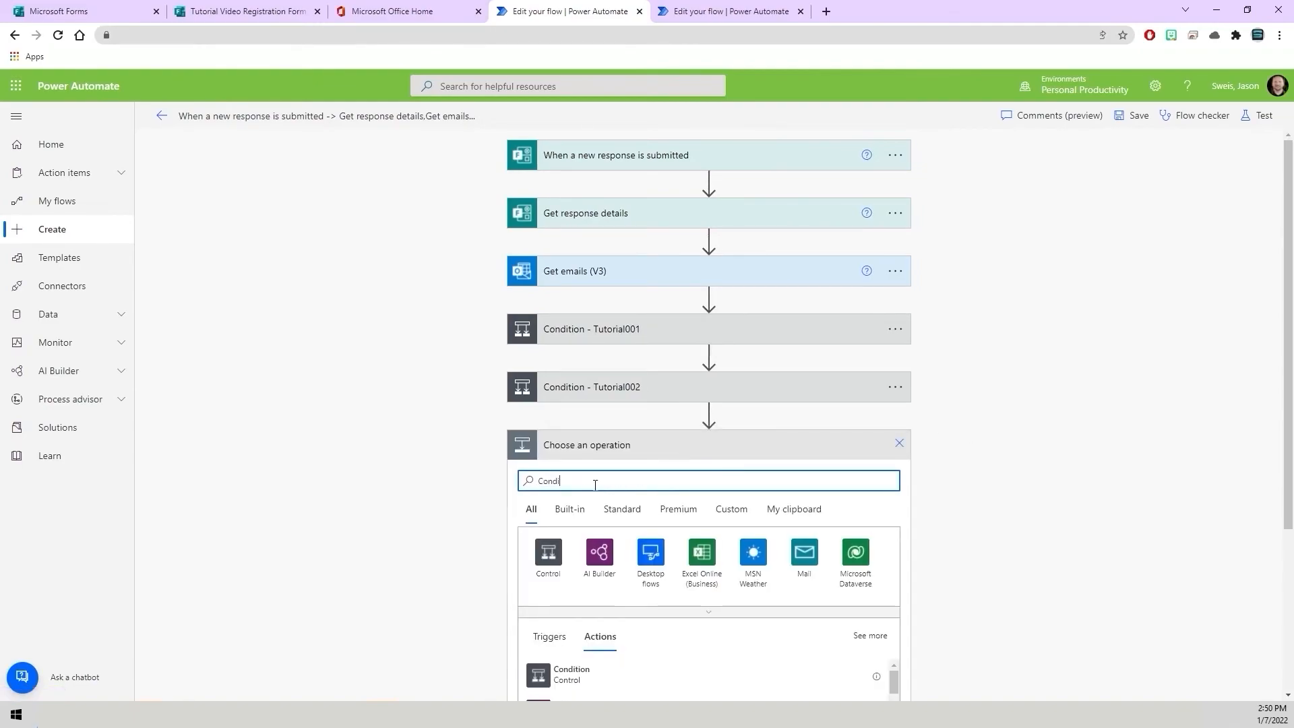
text(tion)
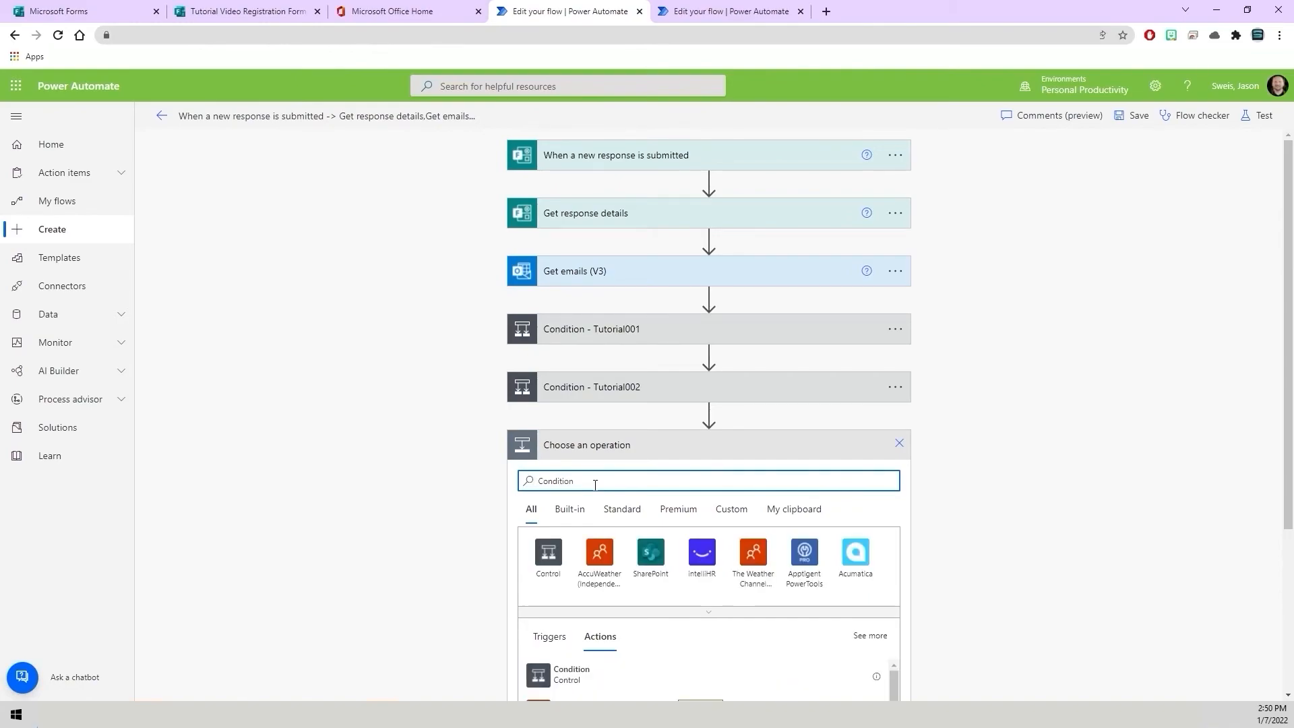
click(578, 681)
click(578, 489)
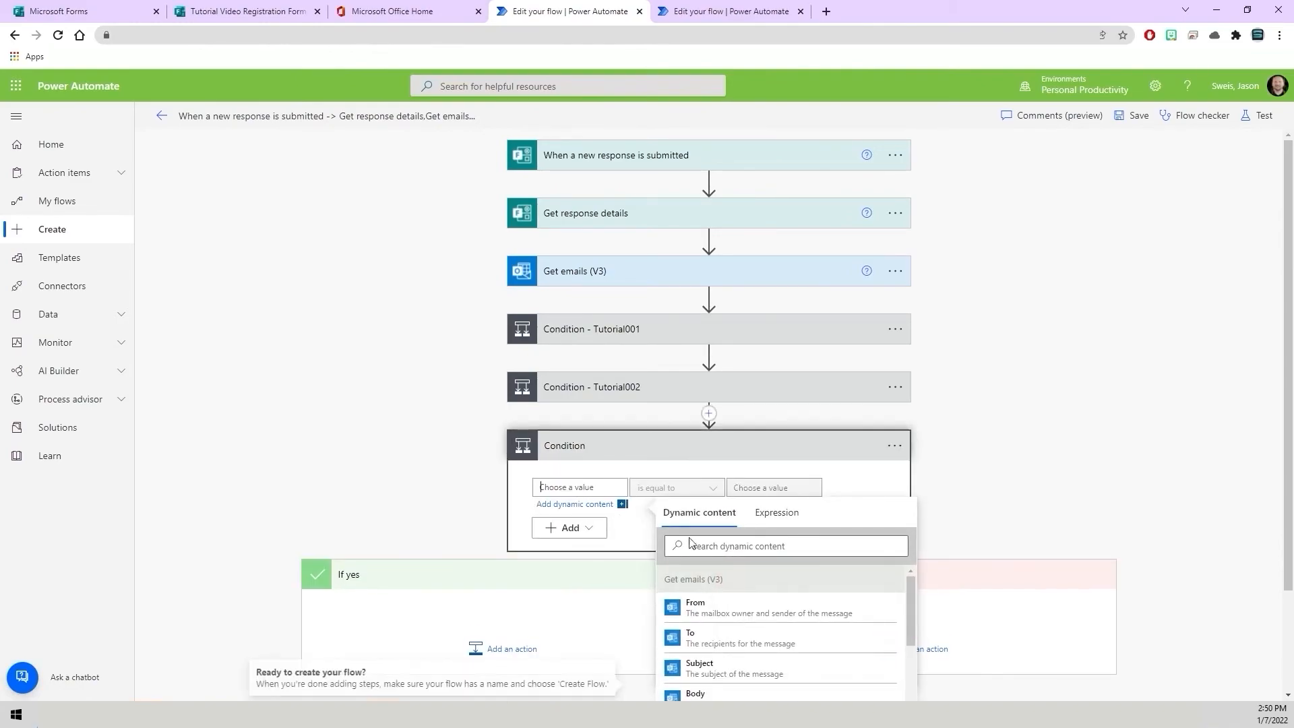
text(Which)
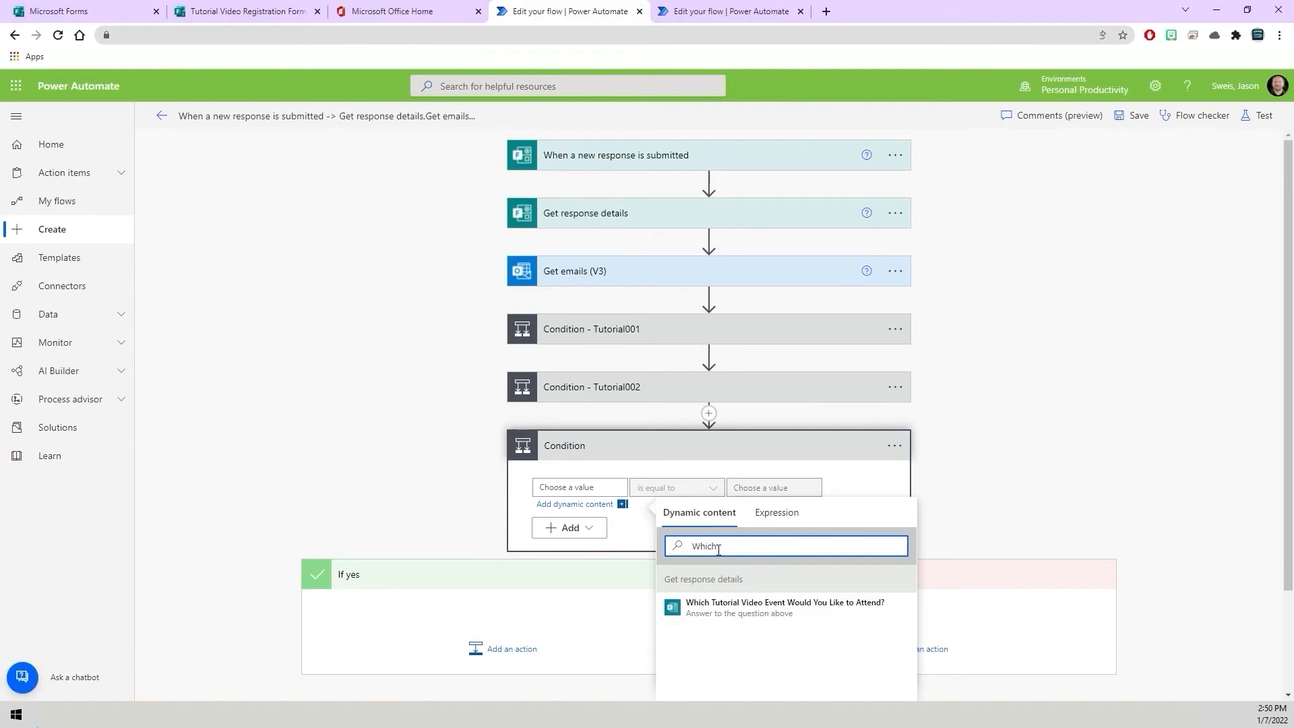
click(722, 610)
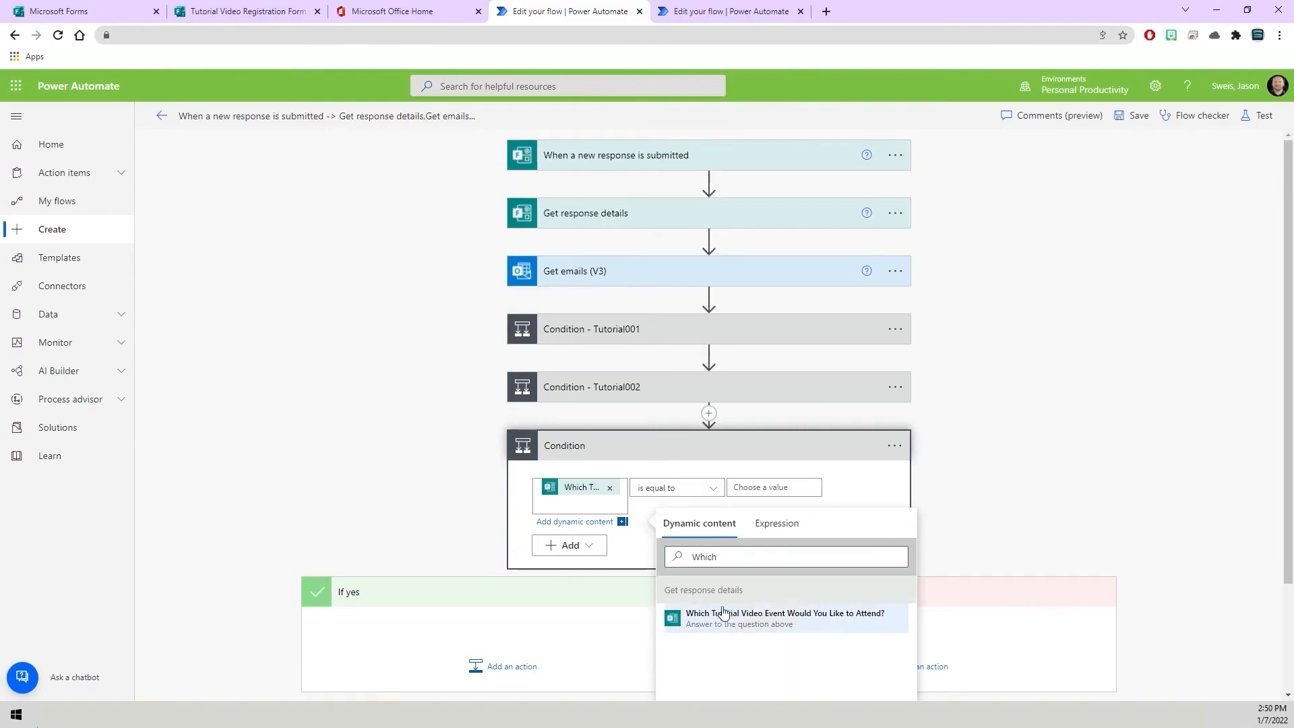
Set the new condition's operator to contains and its compared value to Tutorial003.
click(711, 490)
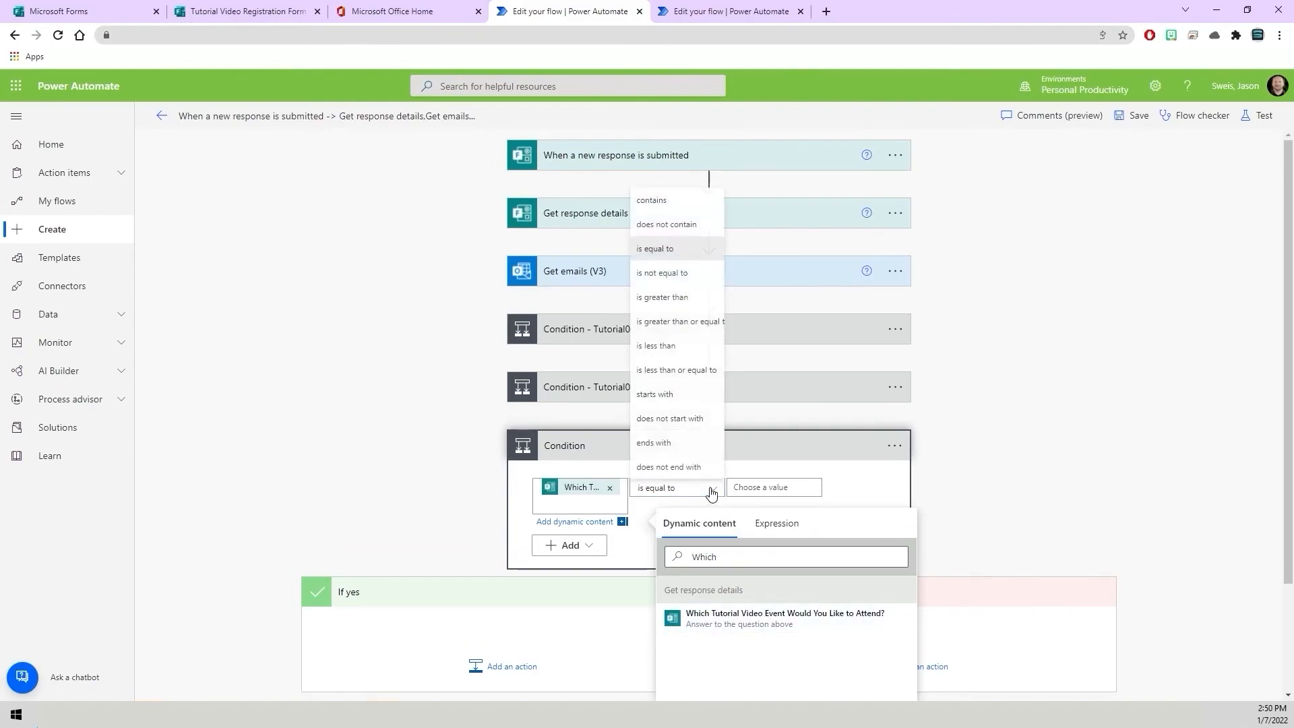
click(668, 201)
click(764, 487)
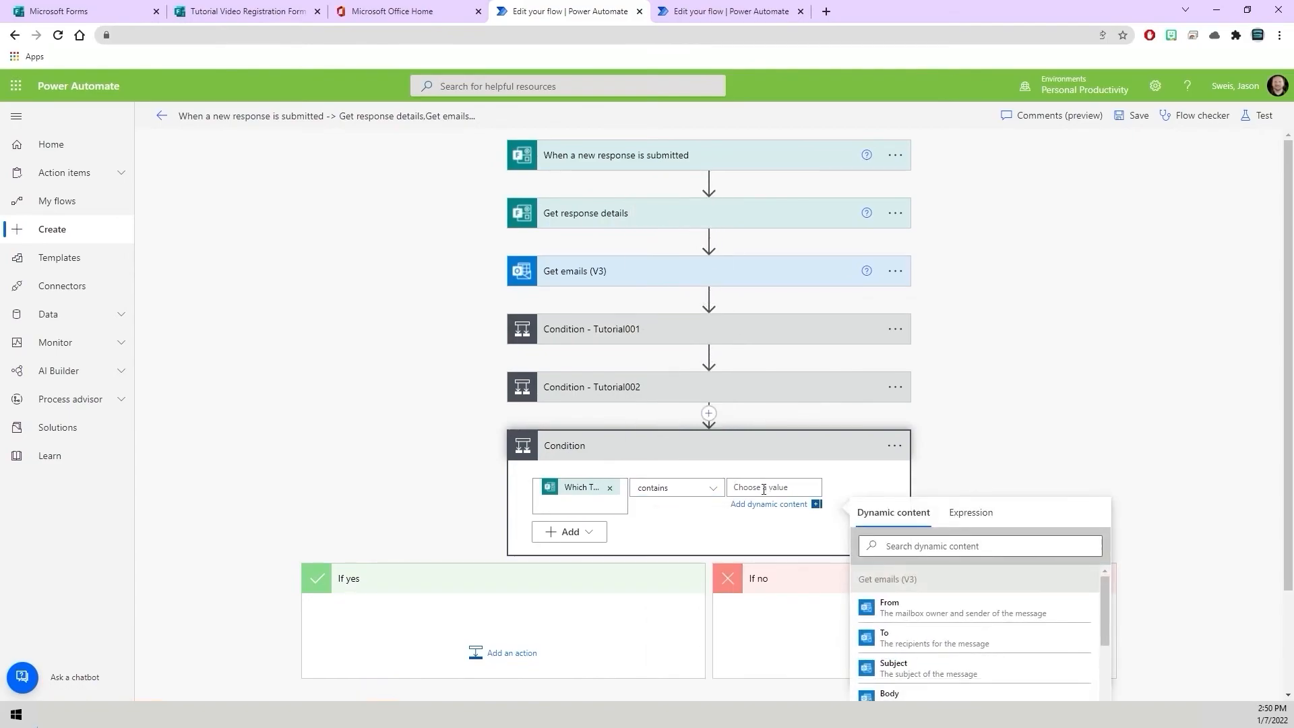
text(Tutorial0)
click(876, 482)
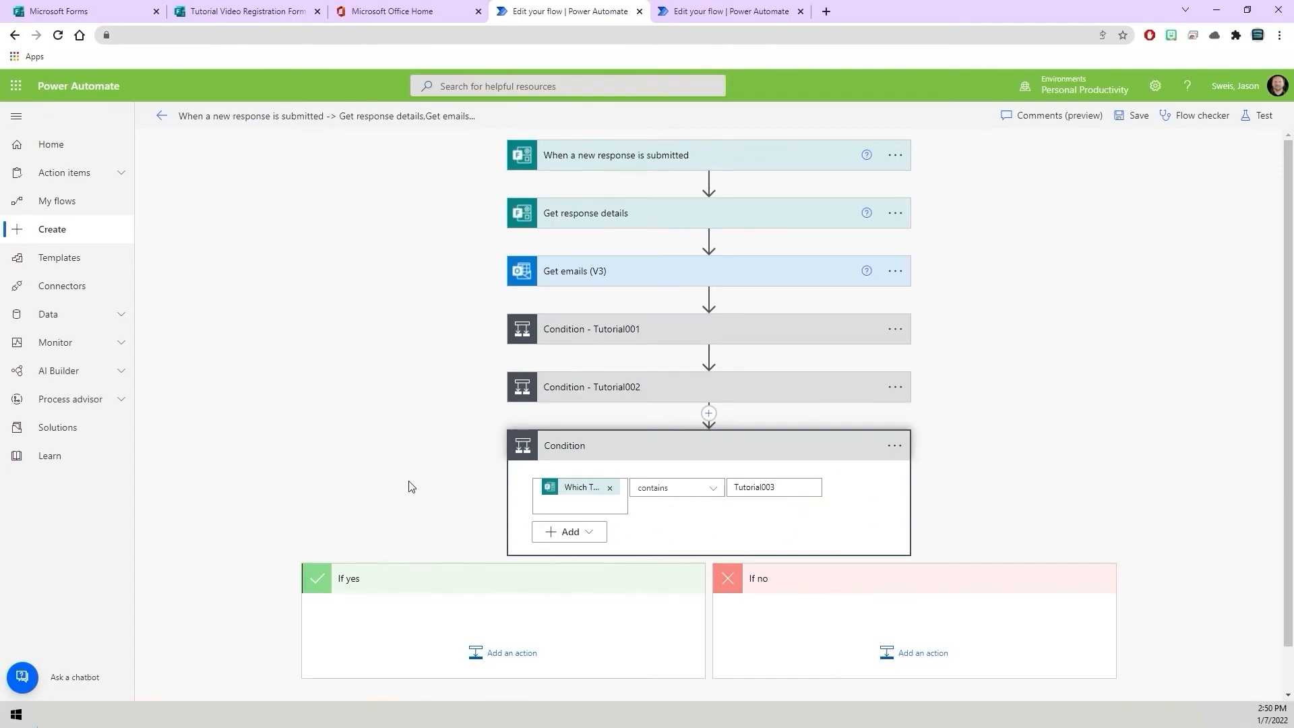
Add a Forward an email (V2) action to the new condition's If yes branch.
scroll(411, 487, down, 1)
click(509, 605)
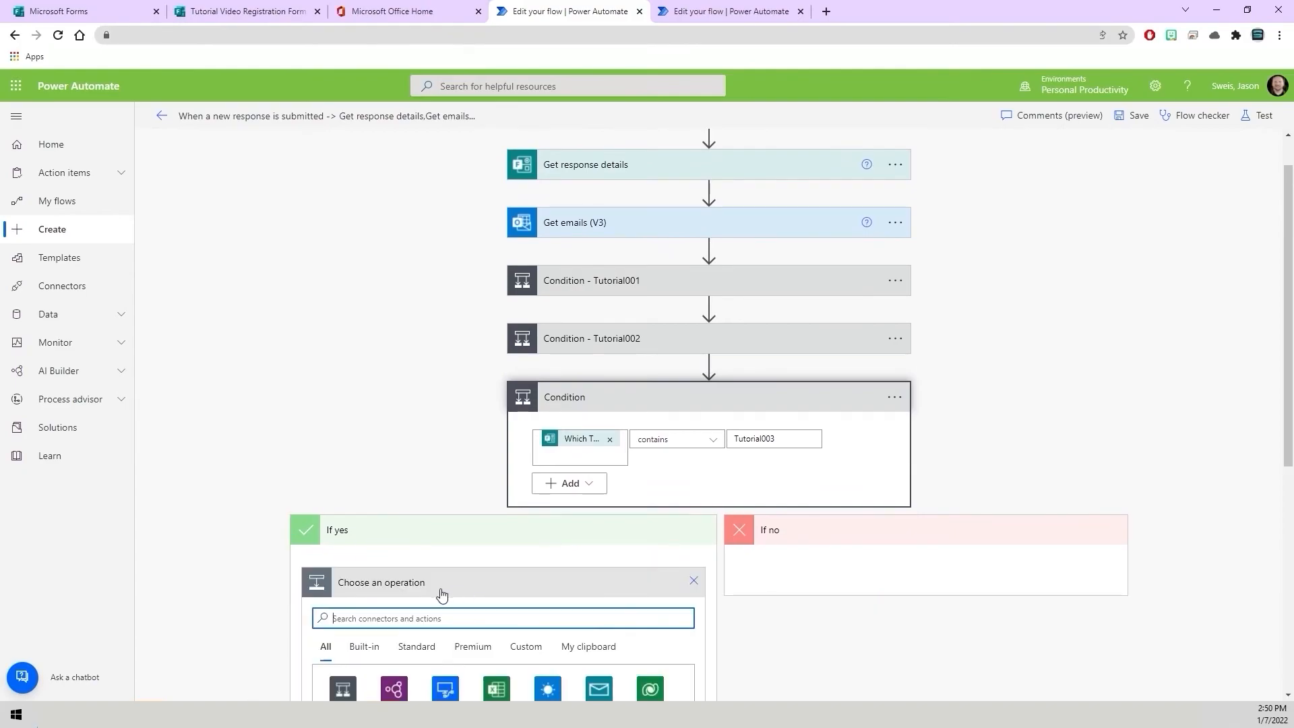
text(Forward Email)
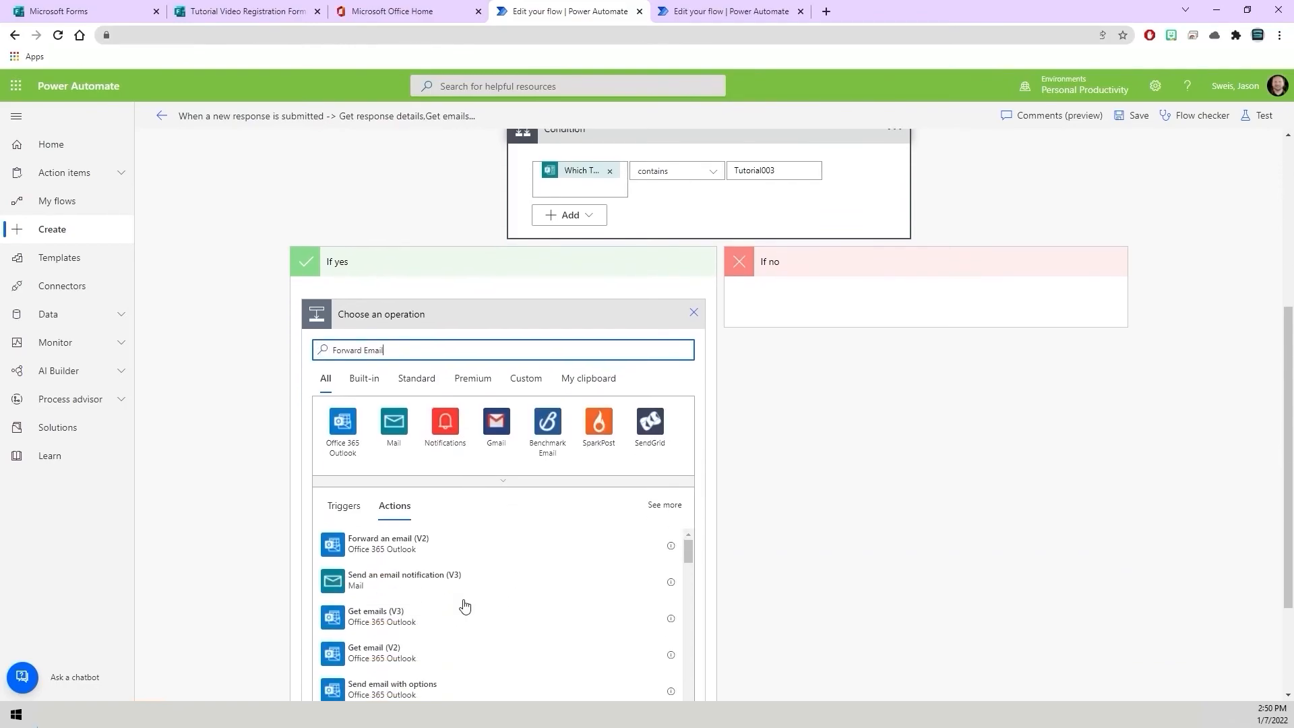
click(397, 548)
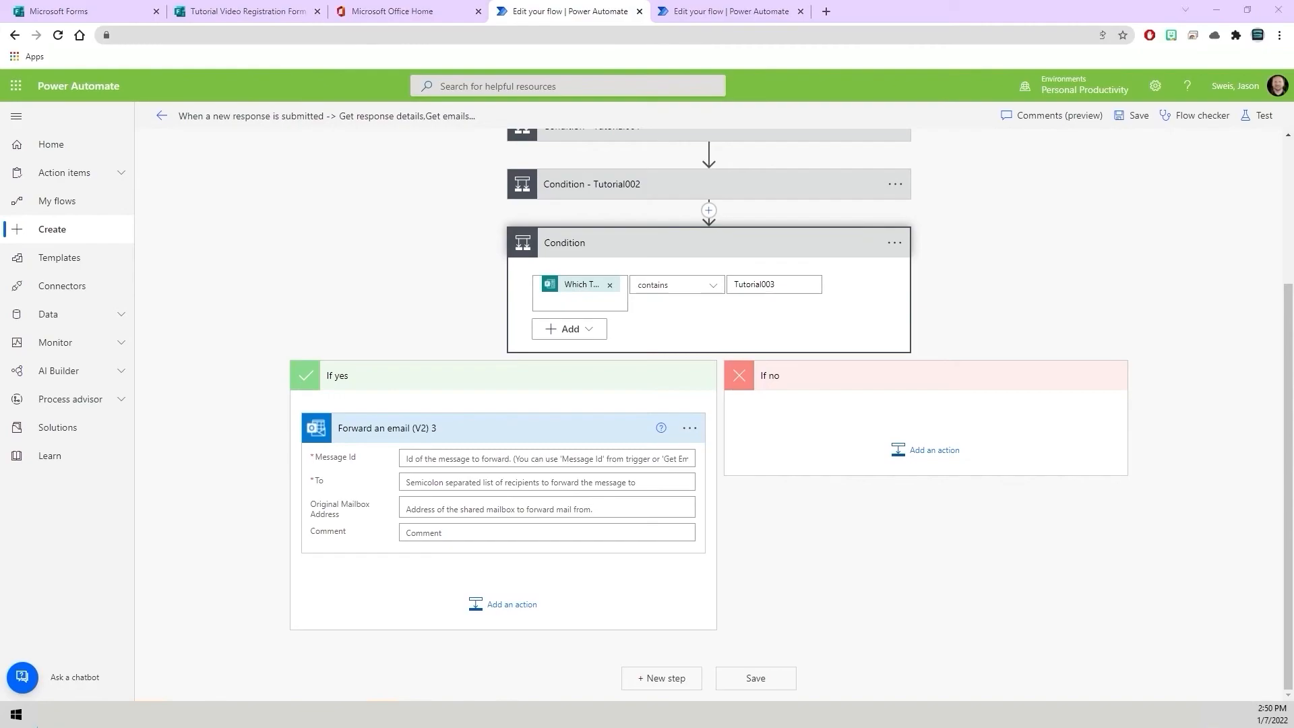
Copy the Tutorial003 message ID from the Word document and paste it into this forward action's Message Id field.
key(alt+Tab)
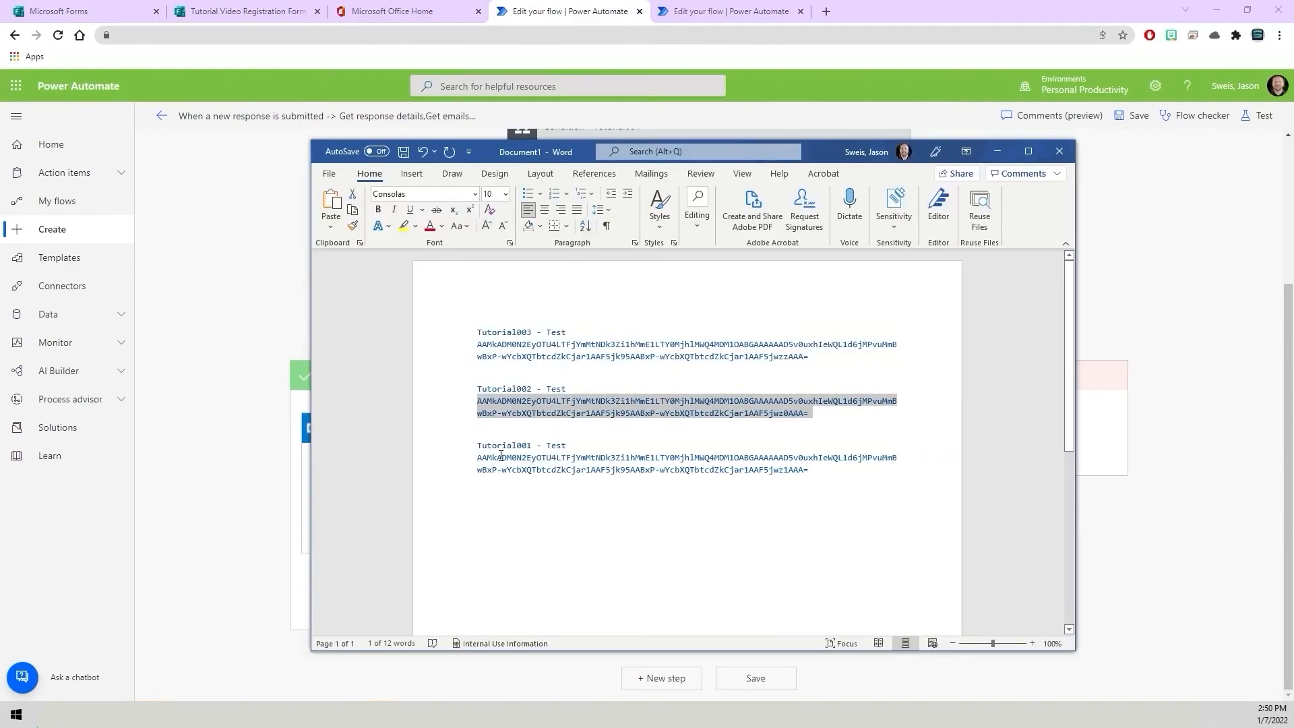
drag(827, 357, 476, 345)
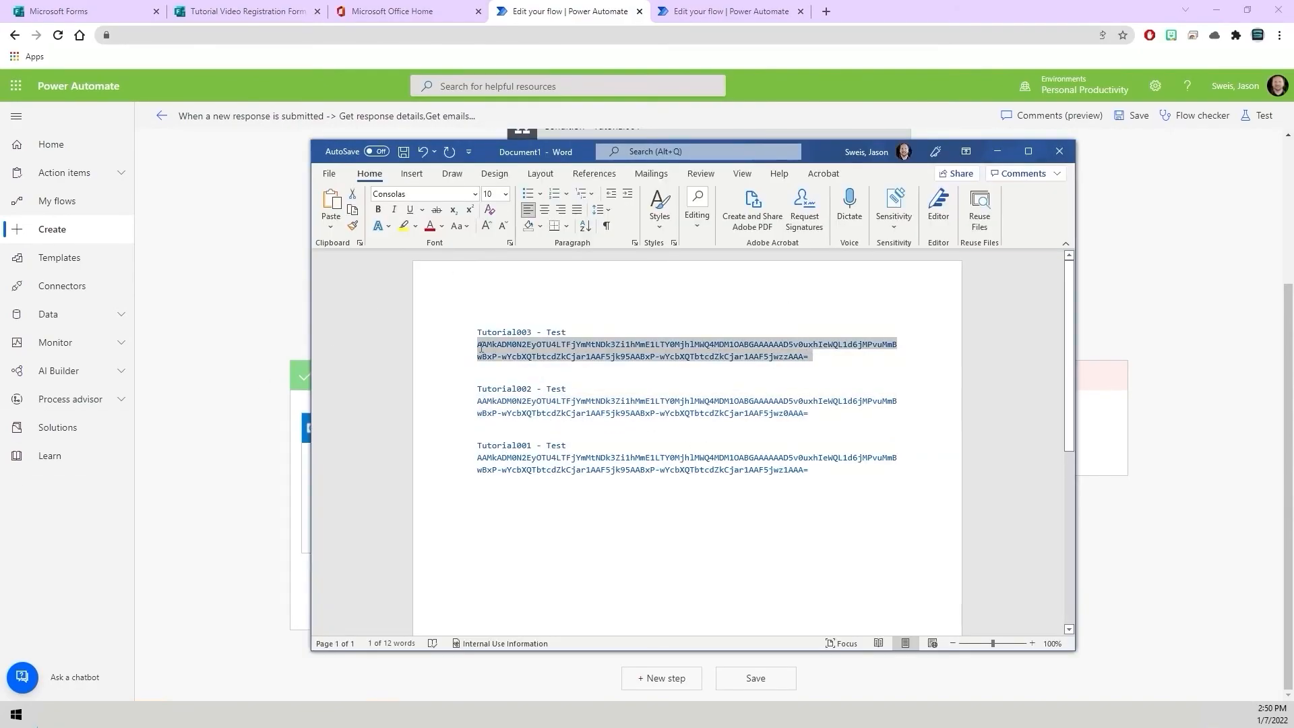
right_click(523, 347)
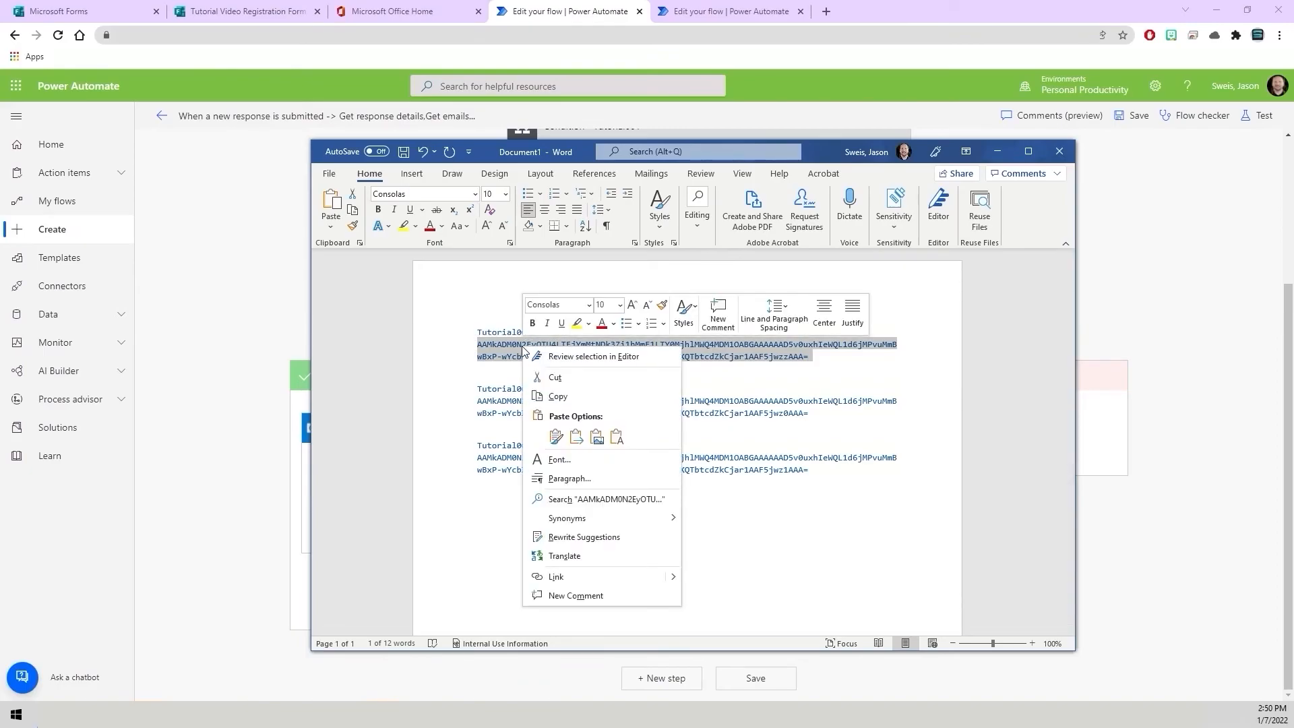
click(558, 397)
click(997, 153)
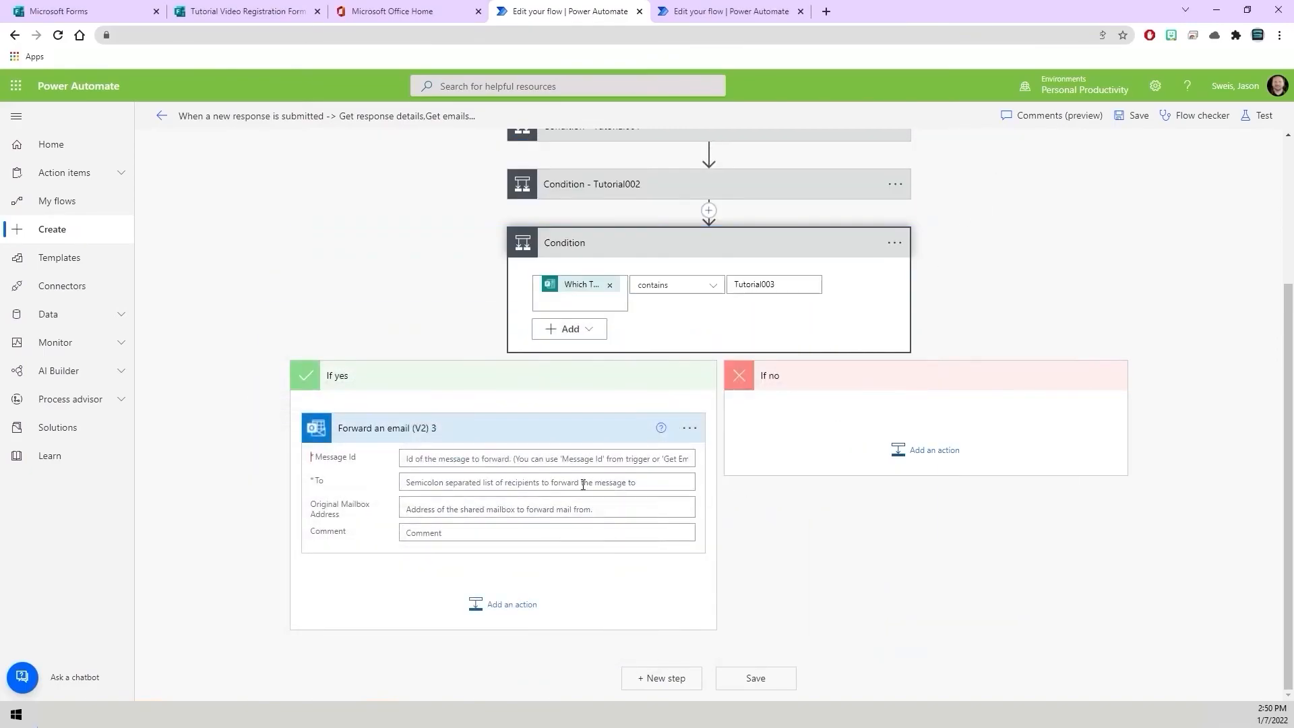
right_click(526, 458)
click(564, 561)
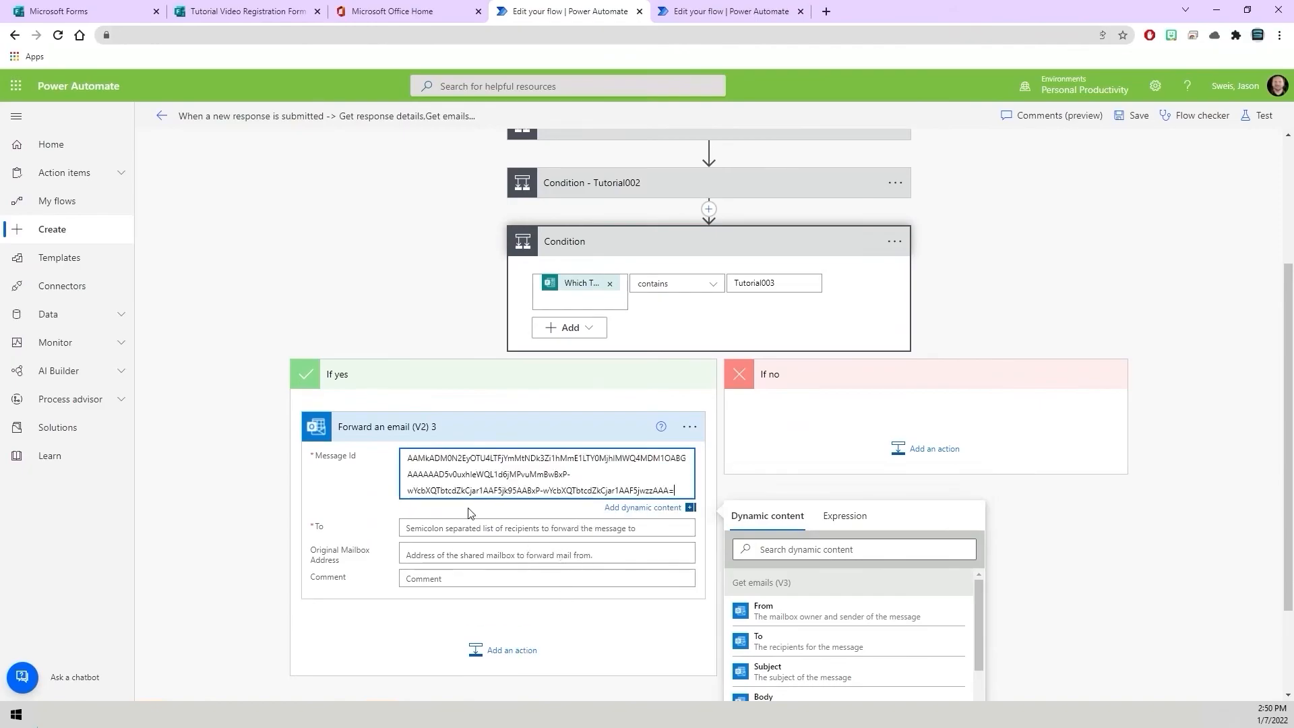
Fill this forward action's To field with the Responders' Email dynamic value.
click(439, 523)
click(774, 587)
text(Respond)
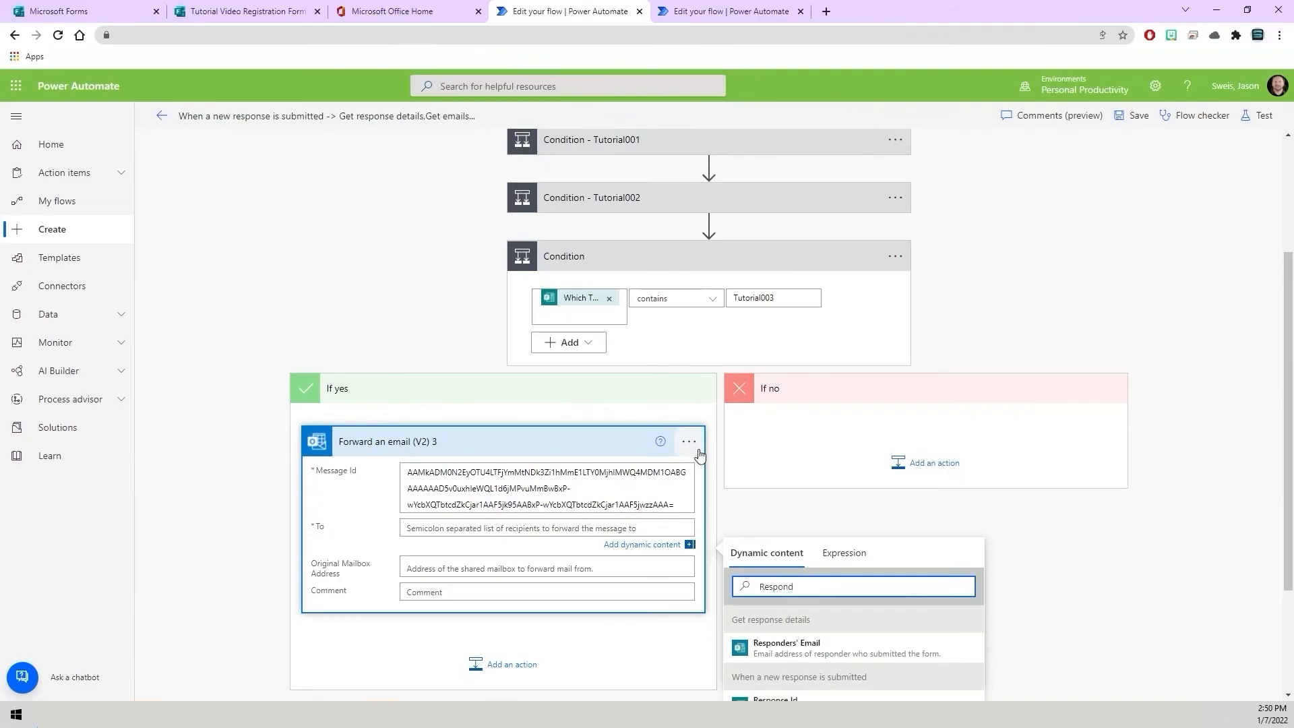
click(785, 658)
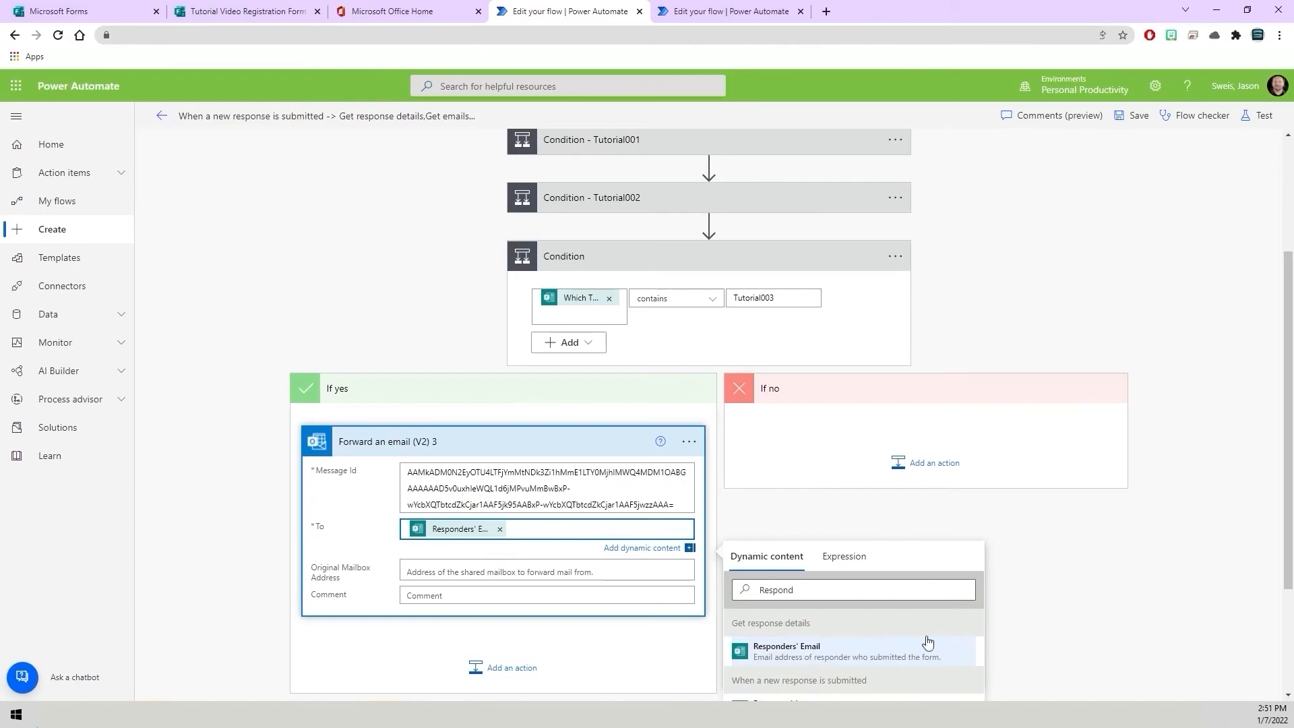
click(1074, 564)
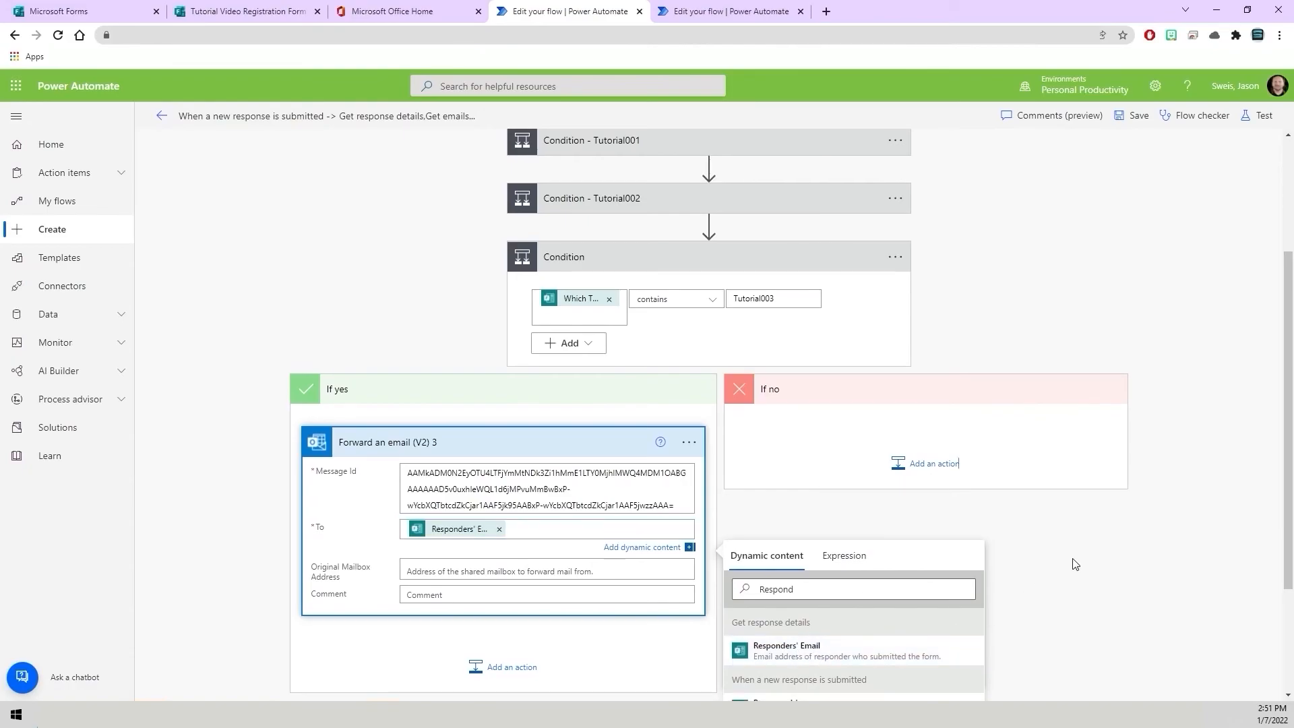
Rename the third condition to Condition - Tutorial003 and save the flow.
click(601, 257)
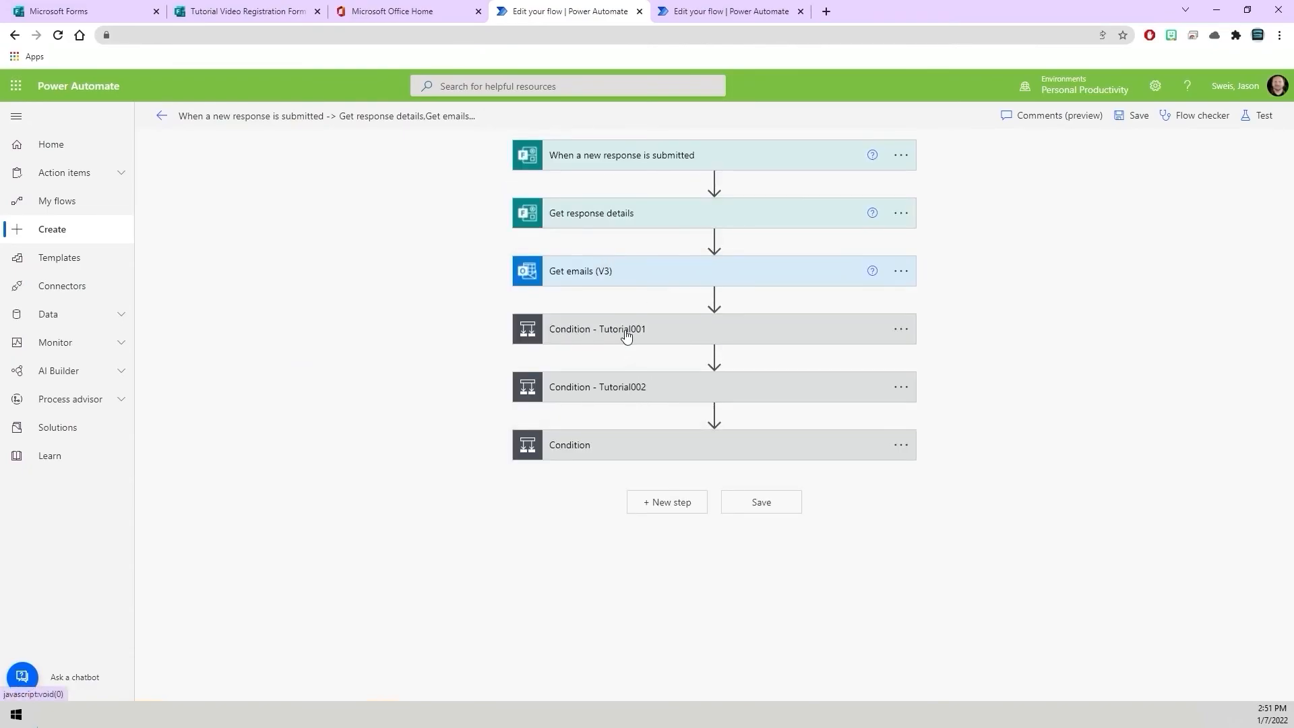
click(902, 446)
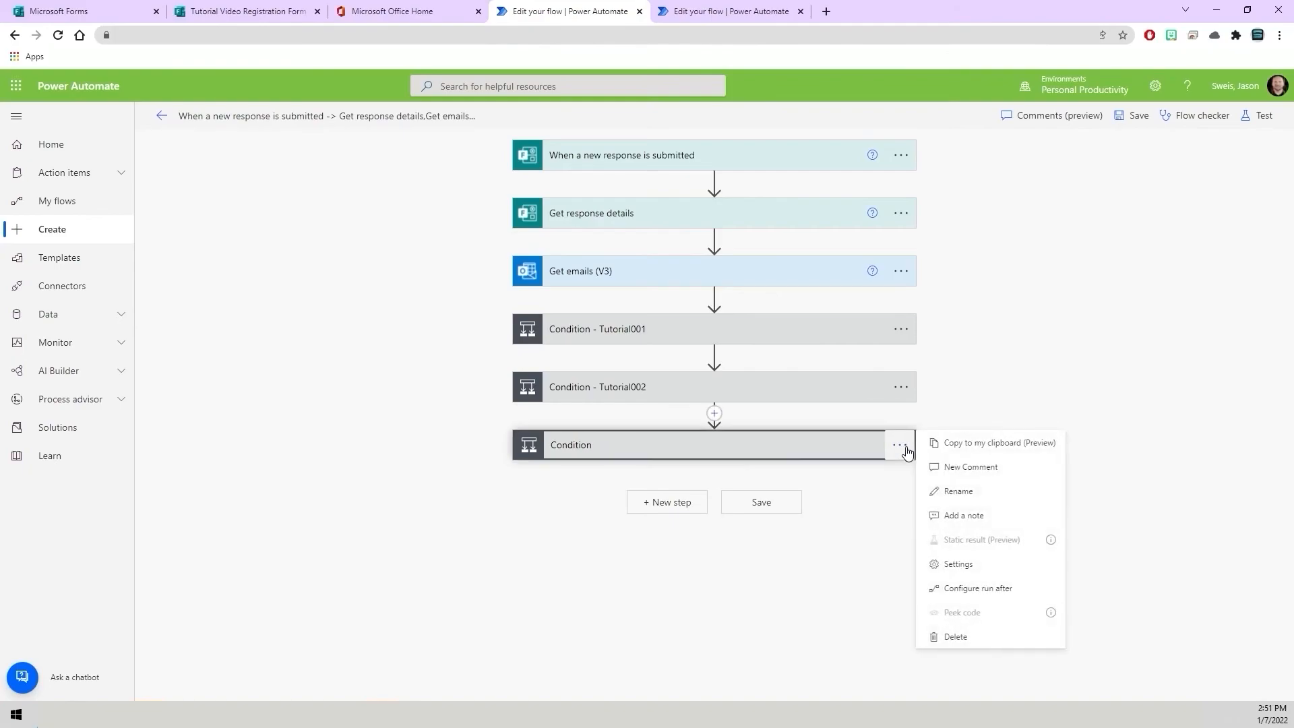
click(958, 491)
click(682, 445)
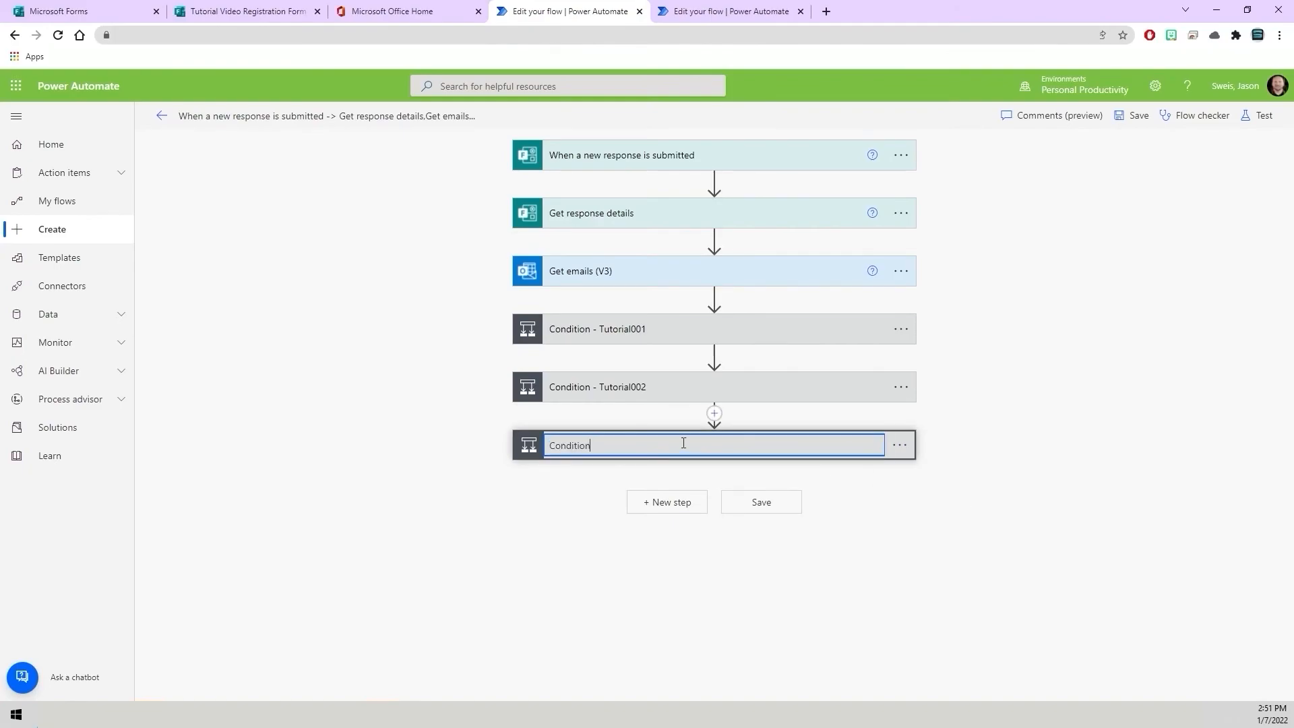
text(- Tutorial003)
click(1008, 499)
click(766, 511)
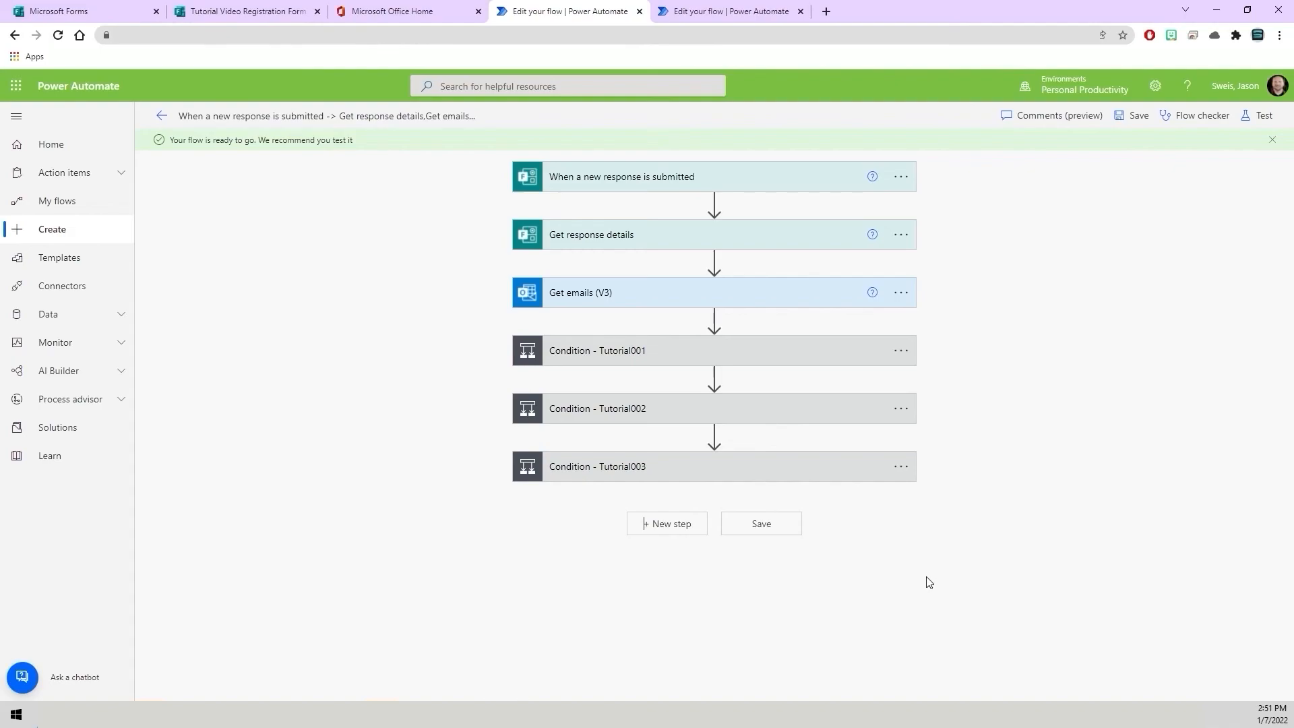
Start a test run of the flow with the automatic trigger option.
click(1257, 116)
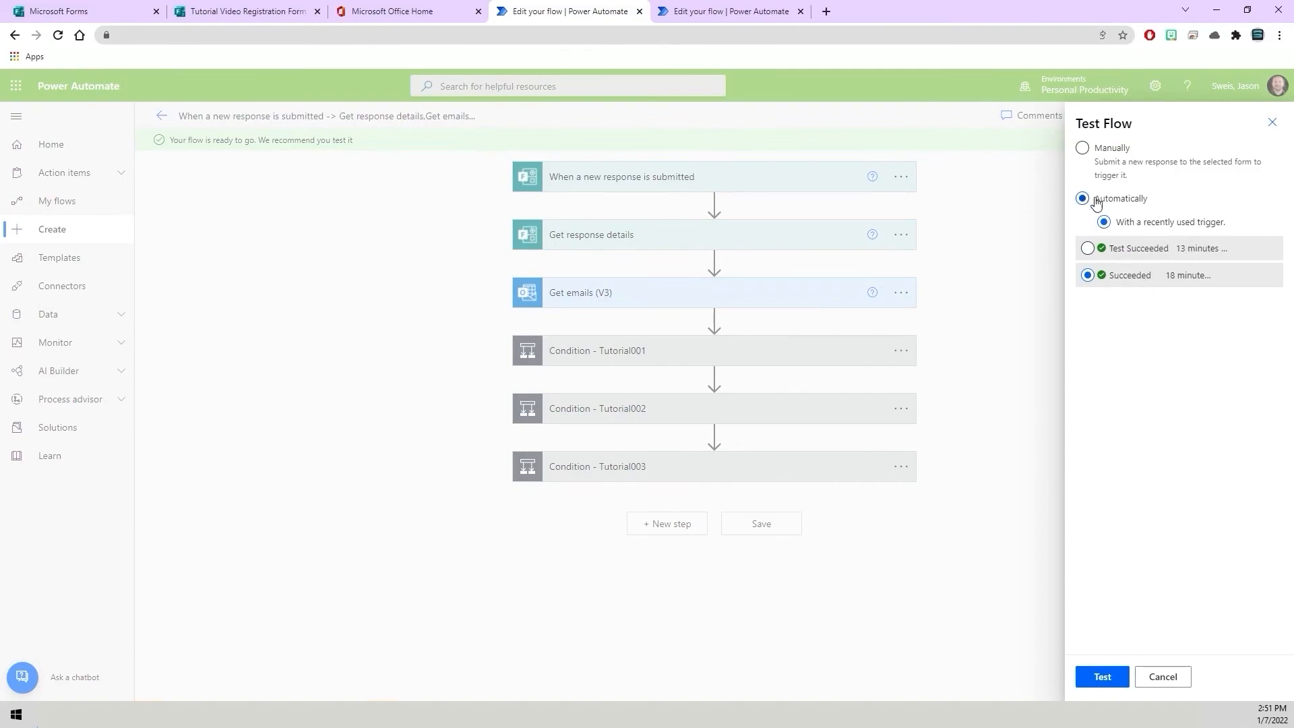
click(1102, 676)
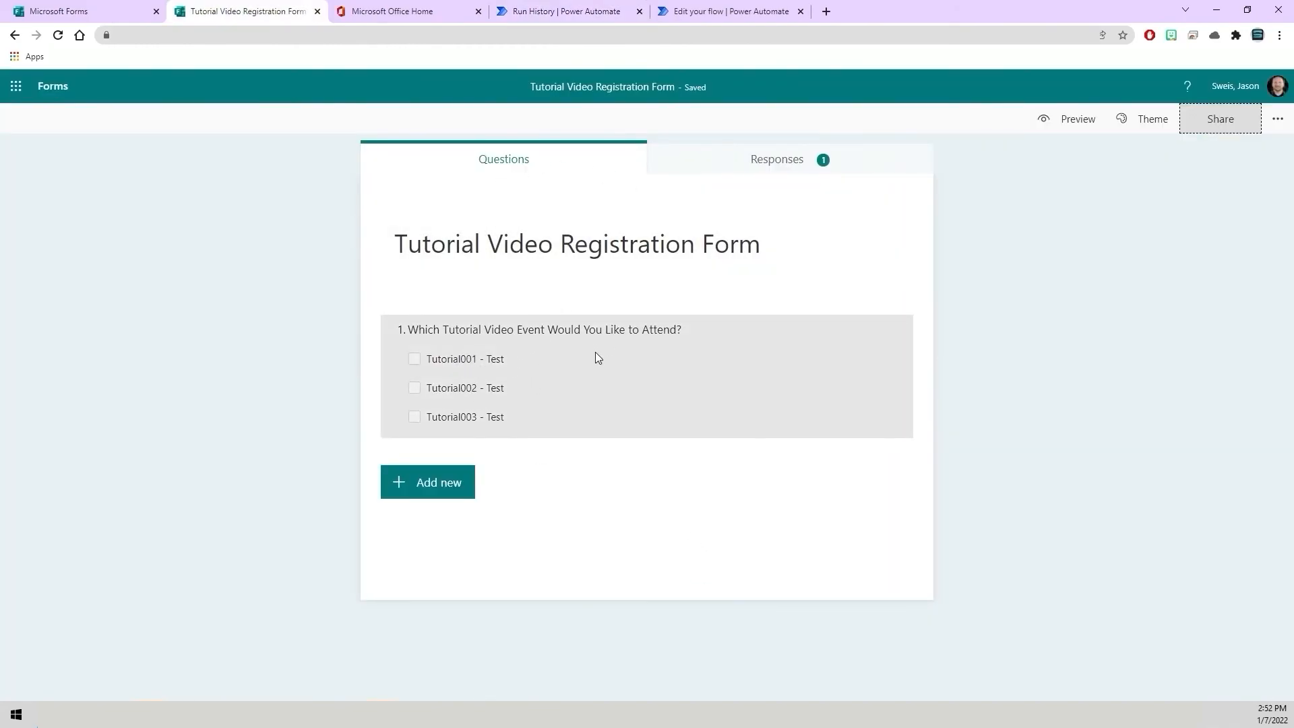
Copy the registration form's share link and open it in a new browser tab.
click(1245, 128)
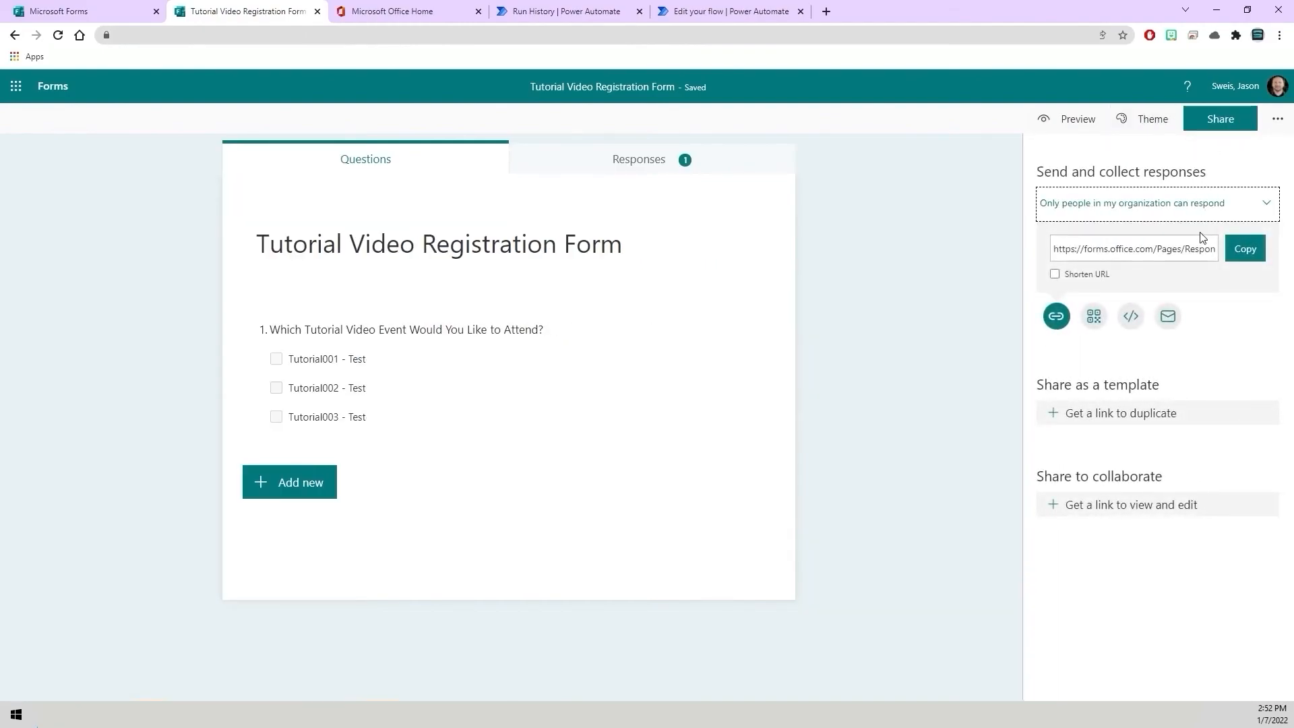
click(1246, 251)
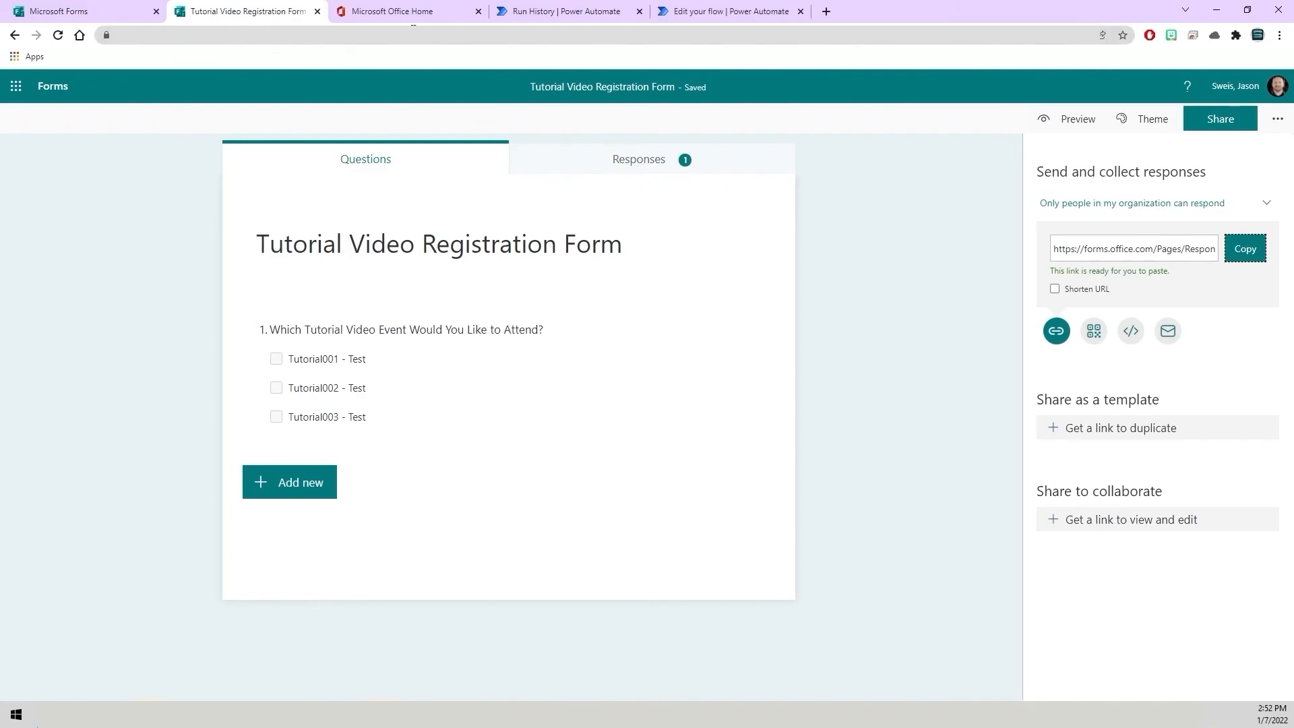
click(834, 12)
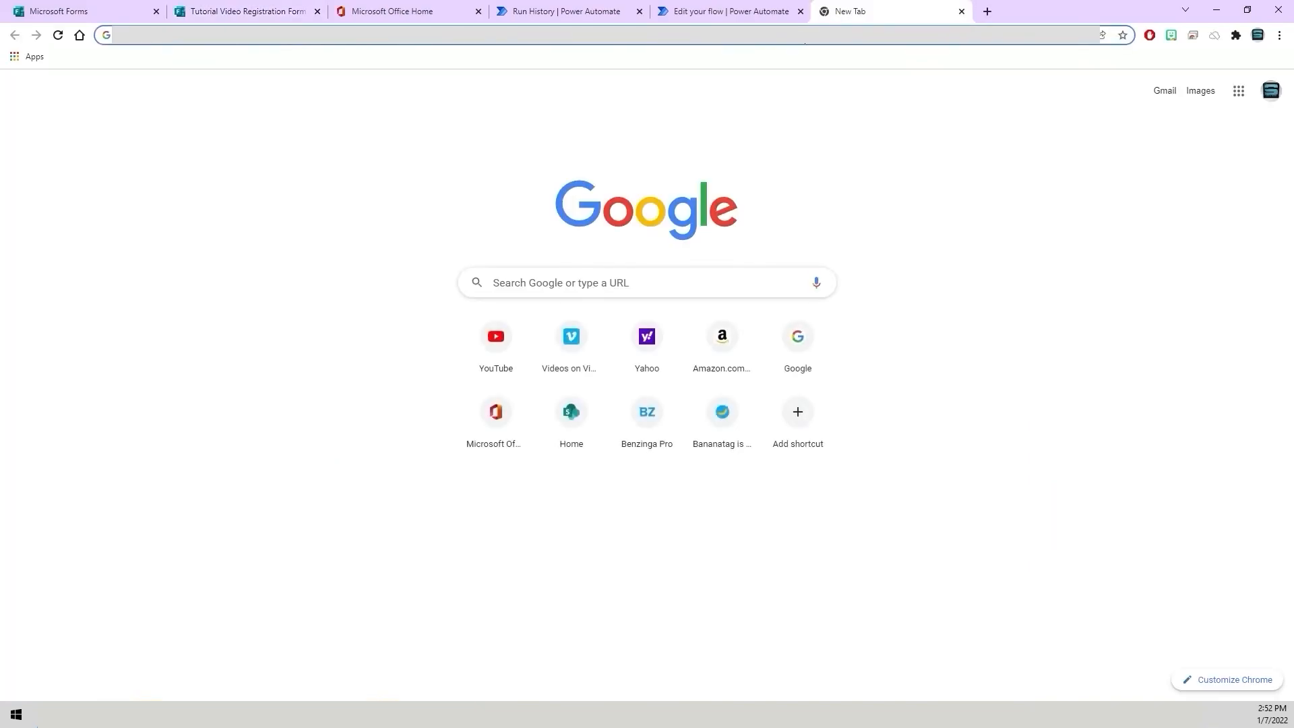
click(823, 35)
right_click(806, 36)
click(836, 128)
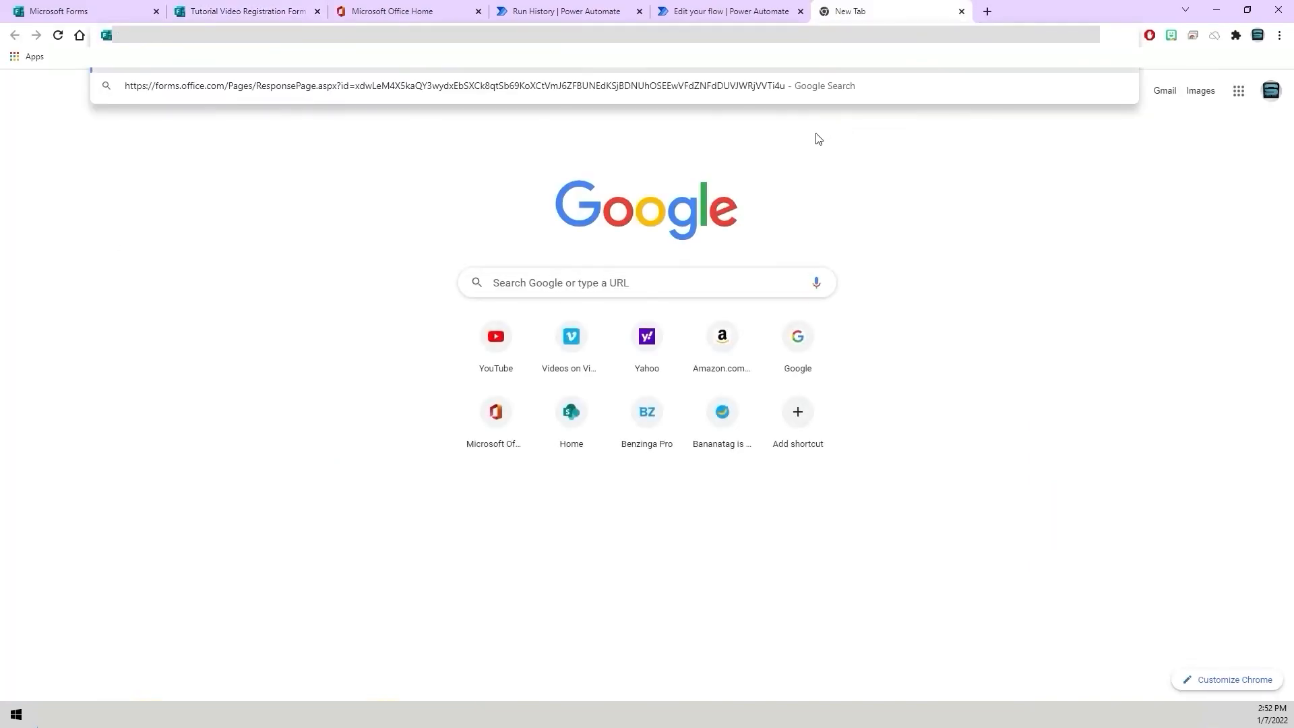
key(Return)
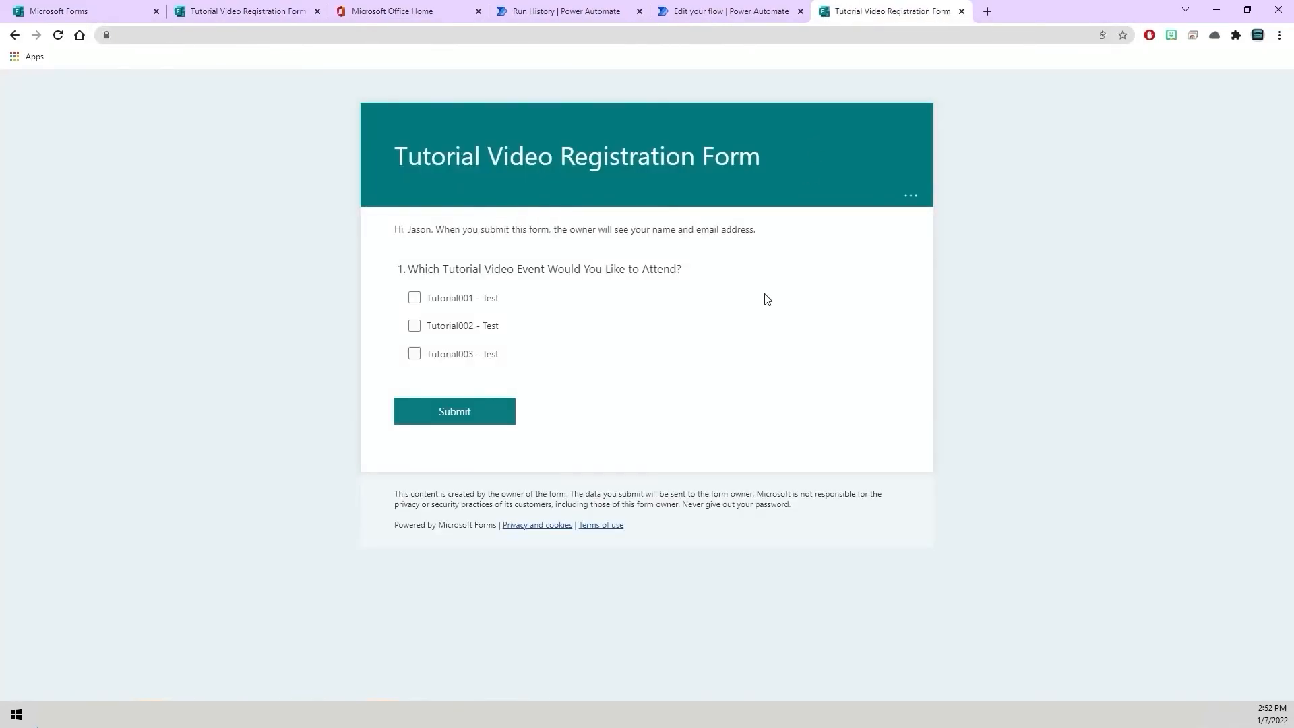
Tick Tutorial001 - Test, Tutorial002 - Test and Tutorial003 - Test on the form and submit it.
click(415, 299)
click(415, 326)
click(414, 355)
click(474, 423)
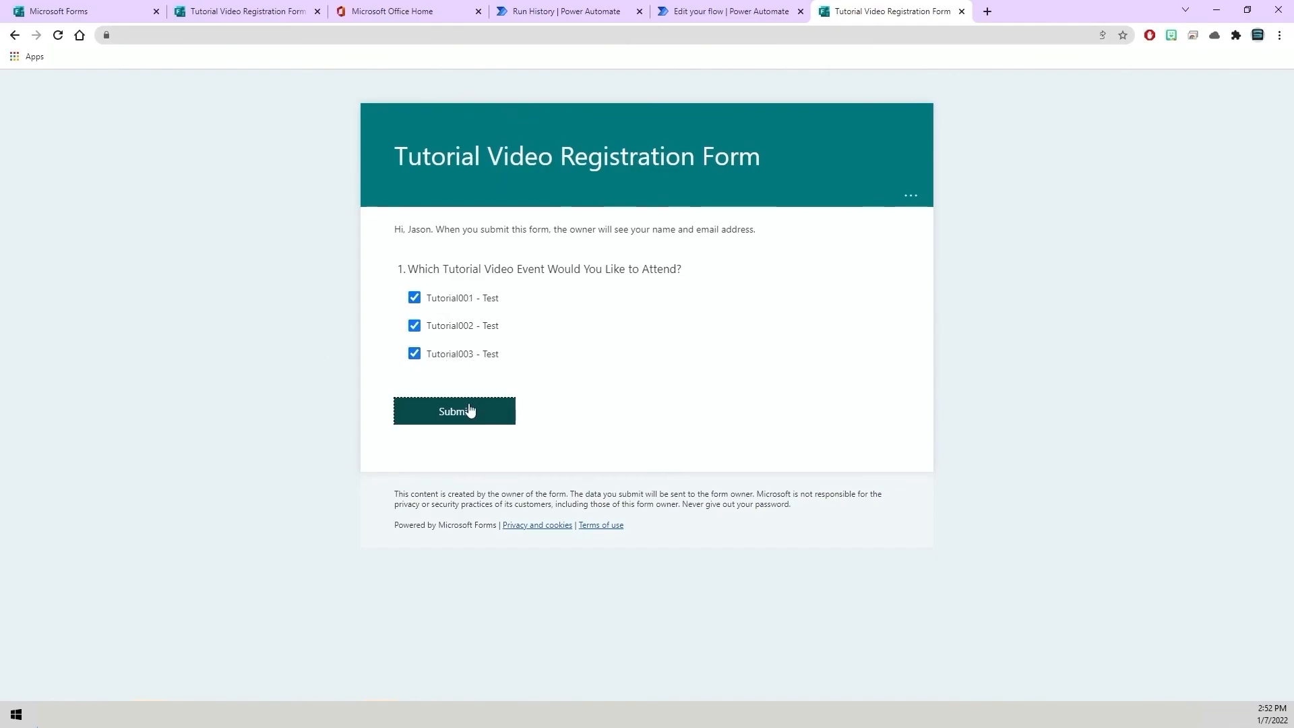
mouse_move(37, 726)
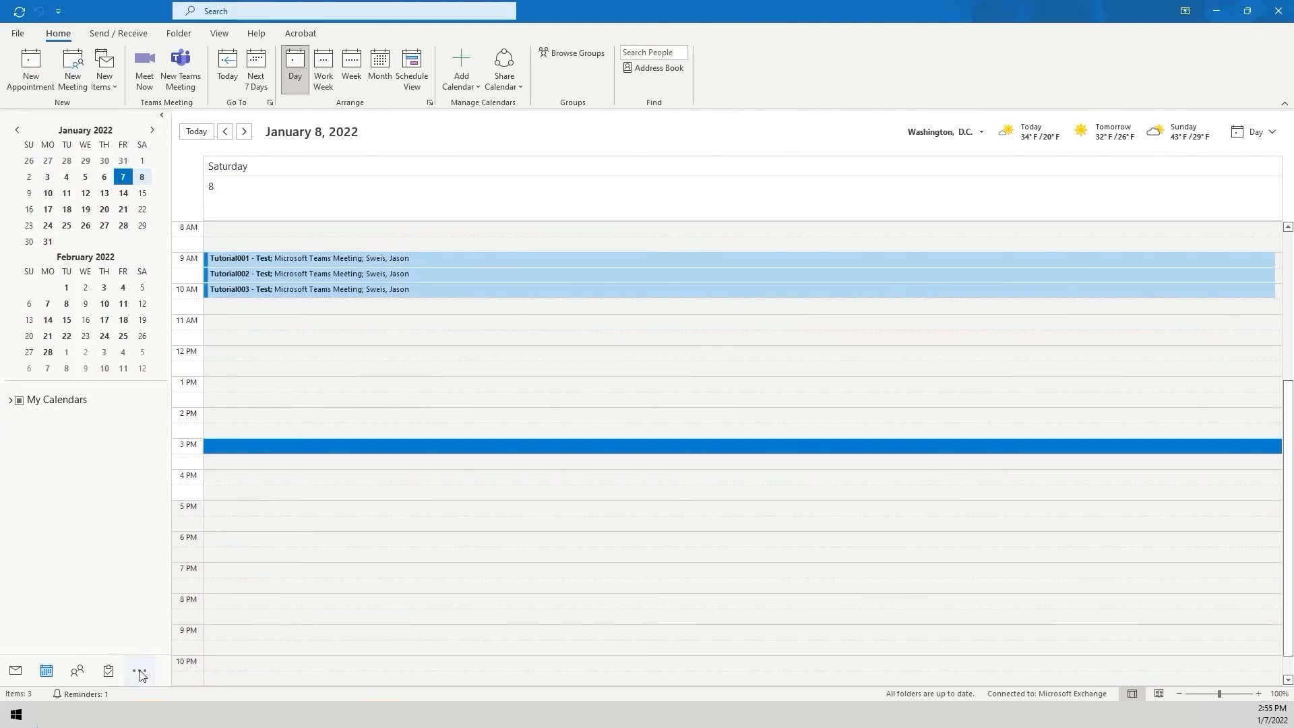
Inspect the test results: open the Tutorial003 meeting in the calendar and expand the Tutorial003 condition's run details.
double_click(292, 290)
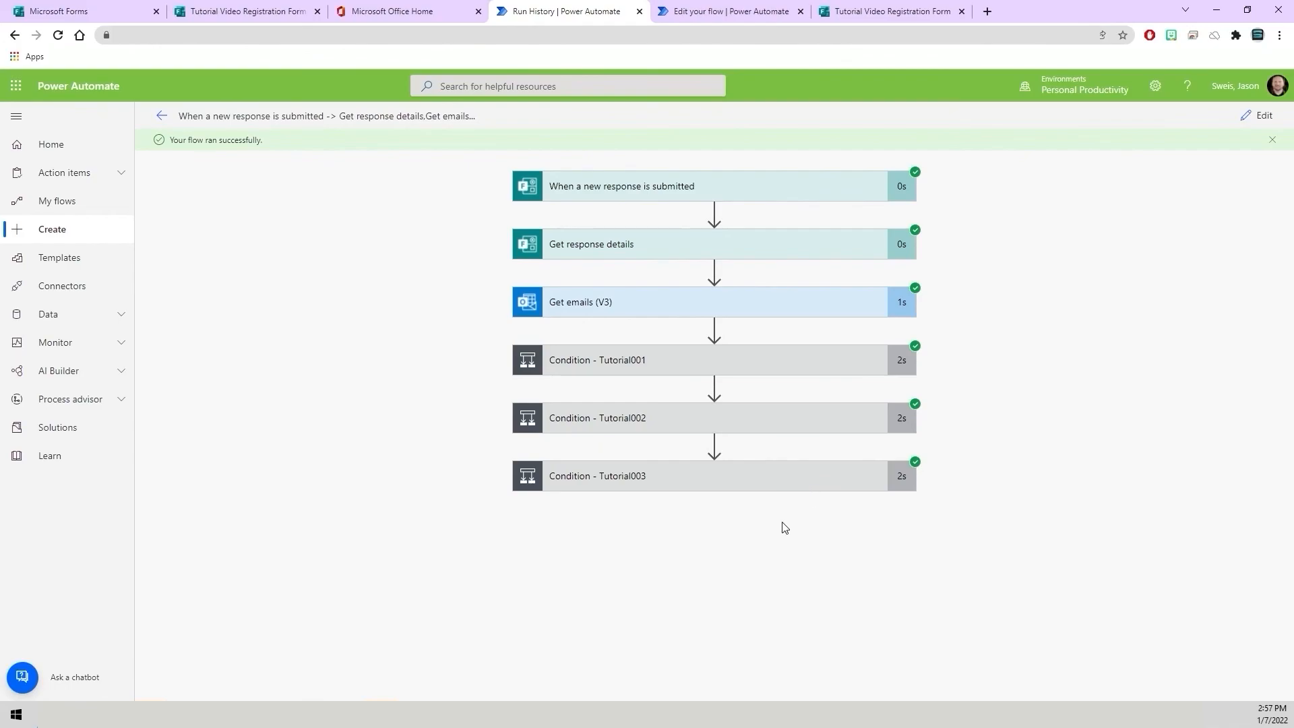
click(633, 476)
scroll(448, 479, down, 1)
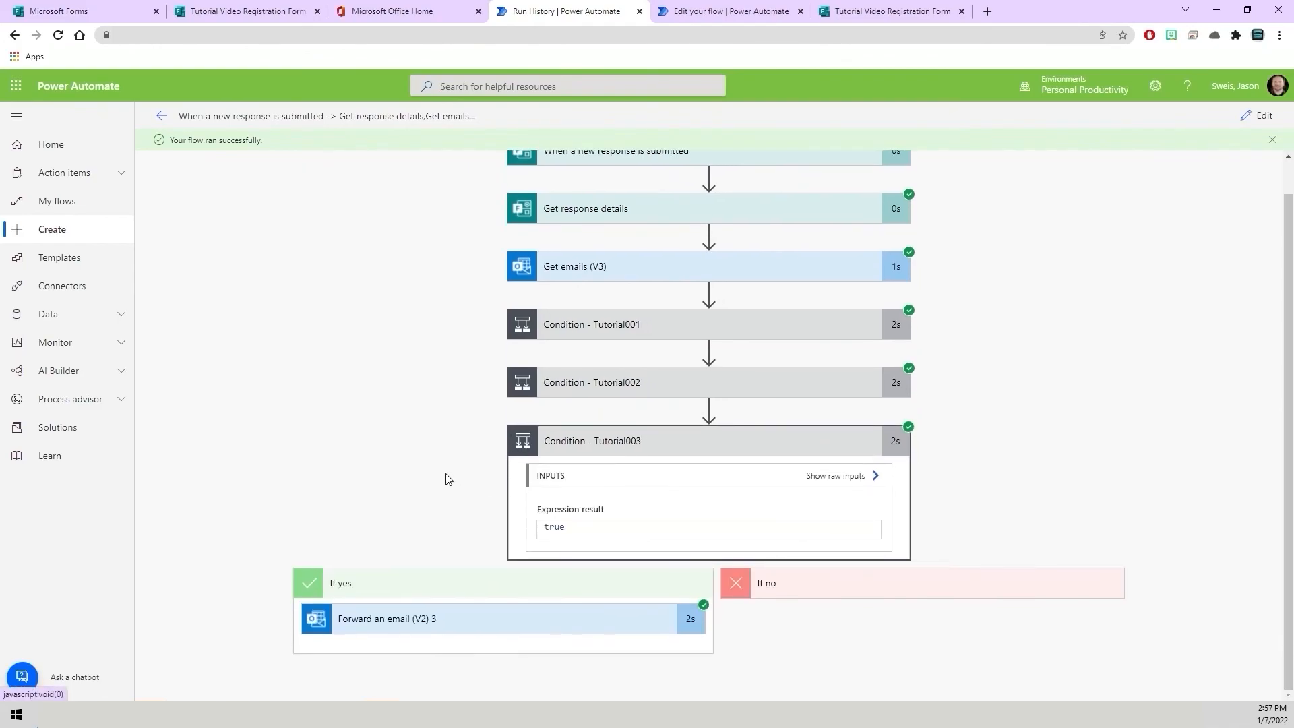
click(419, 618)
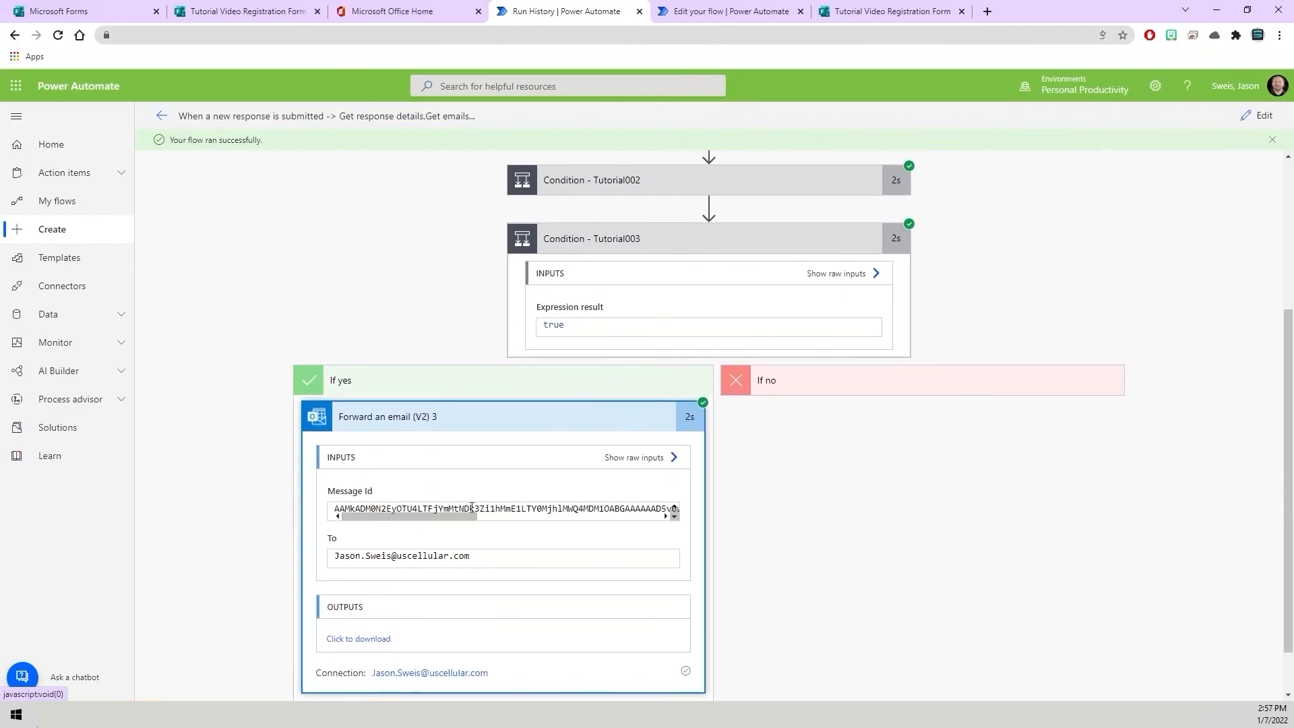
click(335, 381)
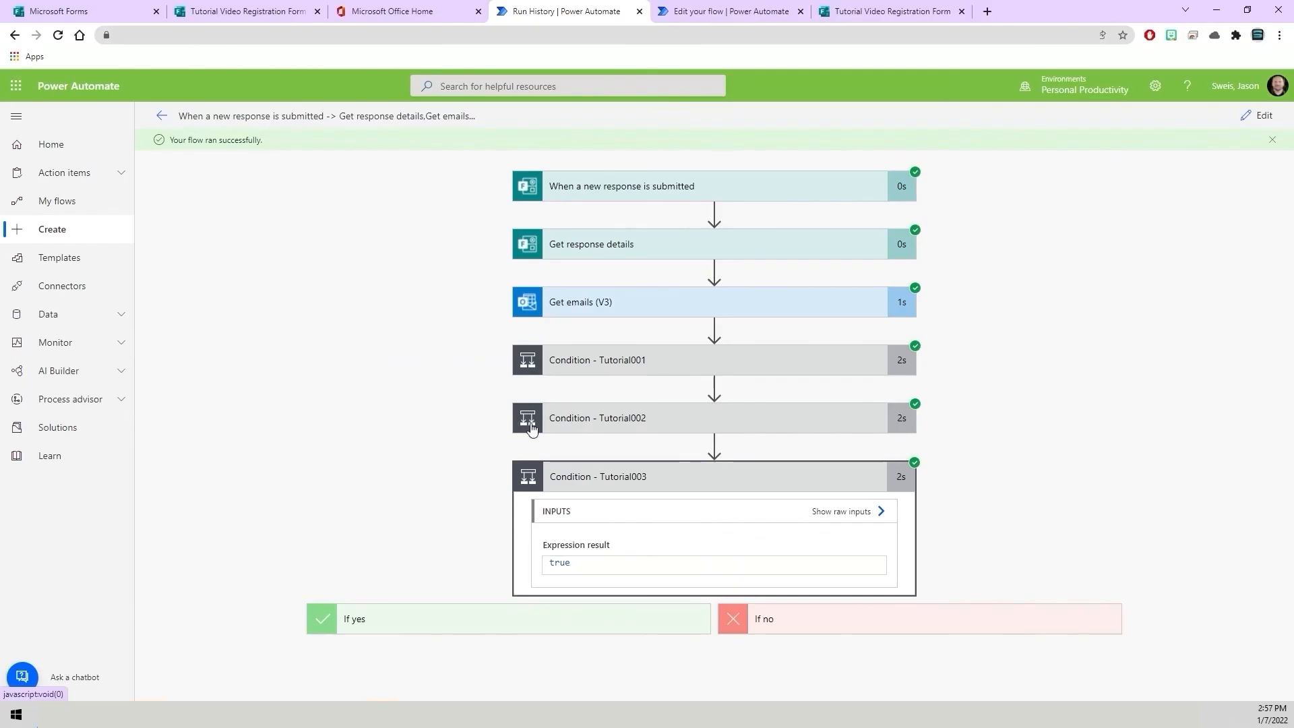